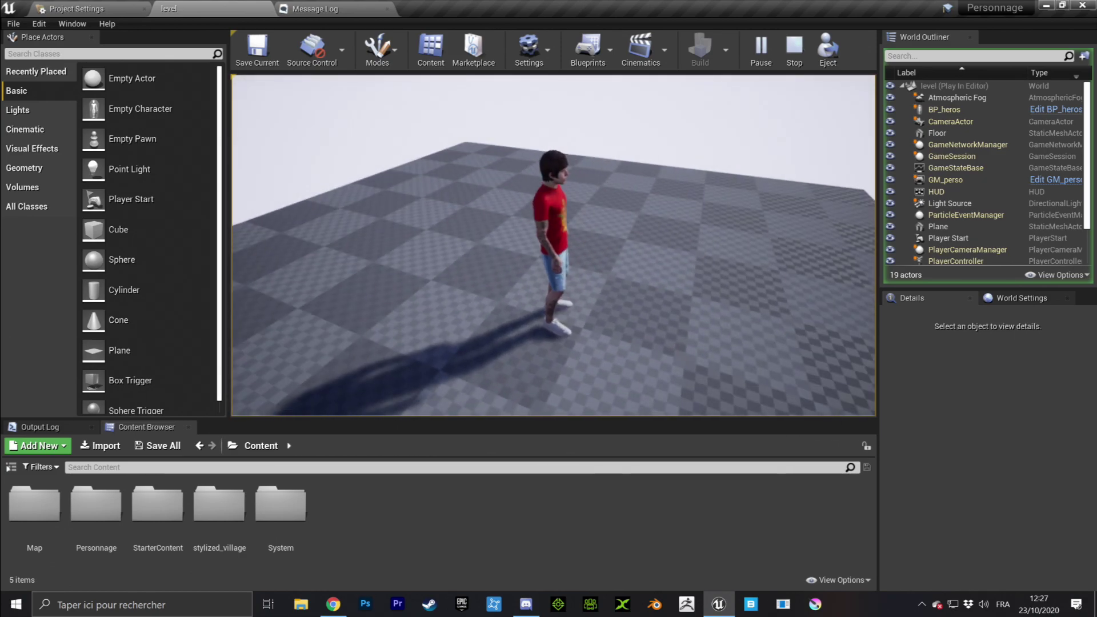
- Stop the play session, switch to Mixamo in Chrome and bring up the animations for the CH42_NONPBR character
{"action": "key", "text": "Escape"}
{"action": "left_click", "coordinate": [335, 606]}
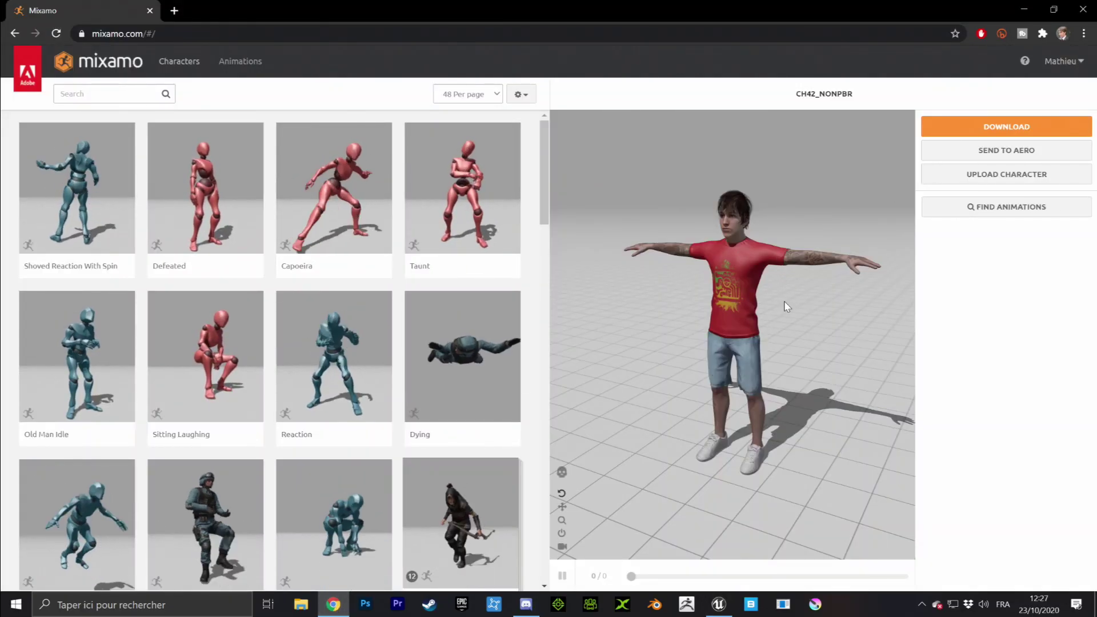
{"action": "left_click_drag", "start_coordinate": [712, 276], "coordinate": [708, 207]}
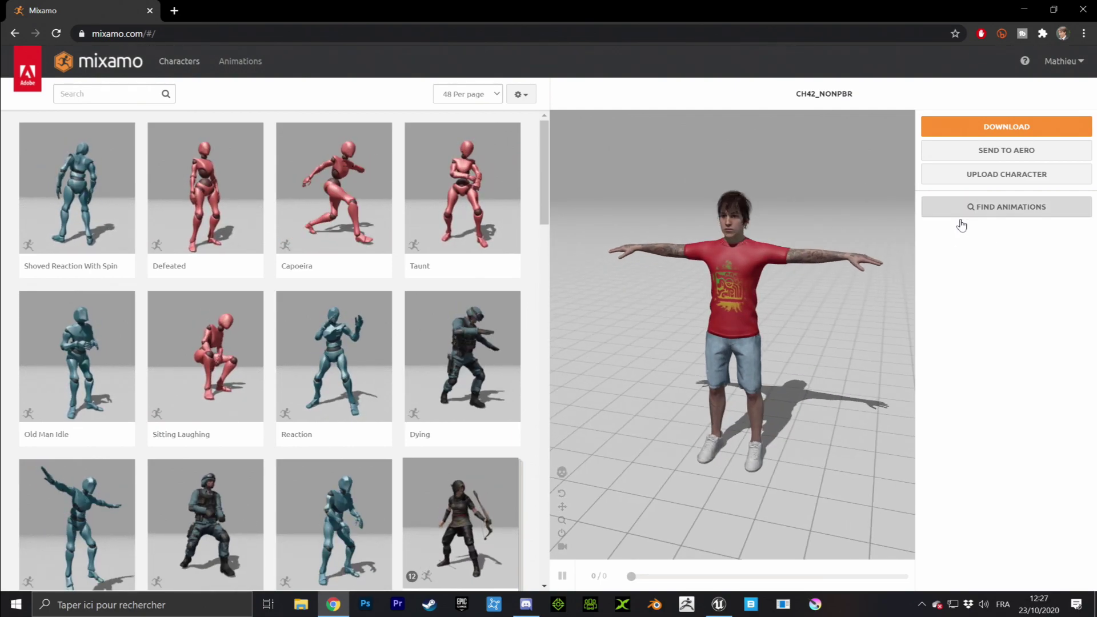
{"action": "mouse_move", "coordinate": [747, 257]}
{"action": "left_mouse_down"}
{"action": "mouse_move", "coordinate": [697, 221]}
{"action": "mouse_move", "coordinate": [776, 246]}
{"action": "mouse_move", "coordinate": [735, 265]}
{"action": "left_mouse_up"}
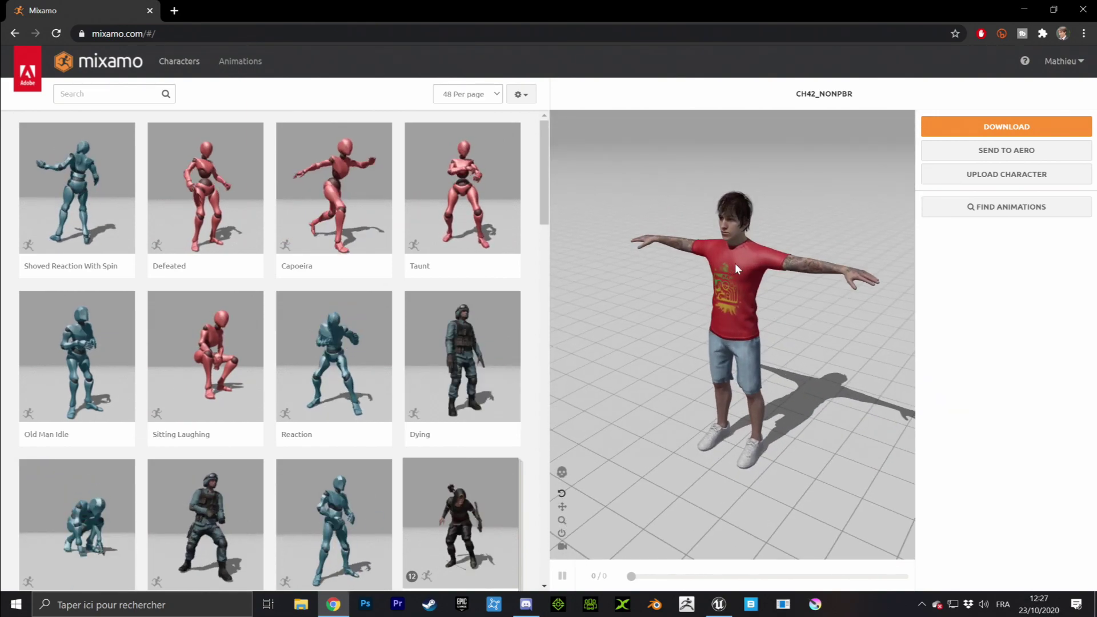
{"action": "left_click", "coordinate": [1003, 209]}
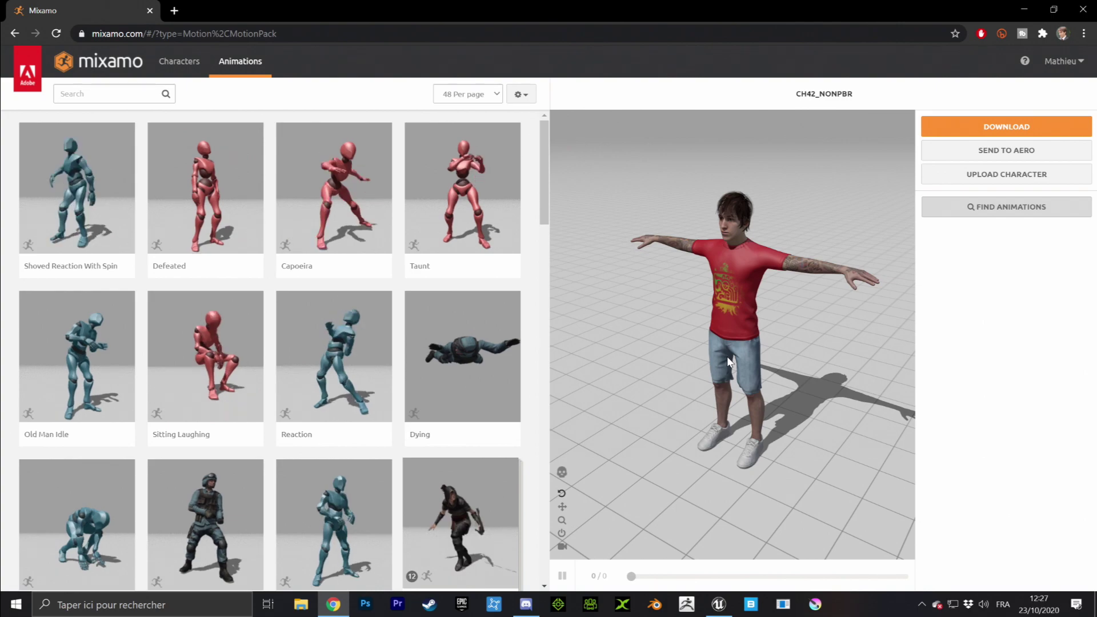
- Search the animations for "jumping up" and apply the 8-frame Jumping Up animation to the character
{"action": "left_click", "coordinate": [106, 93]}
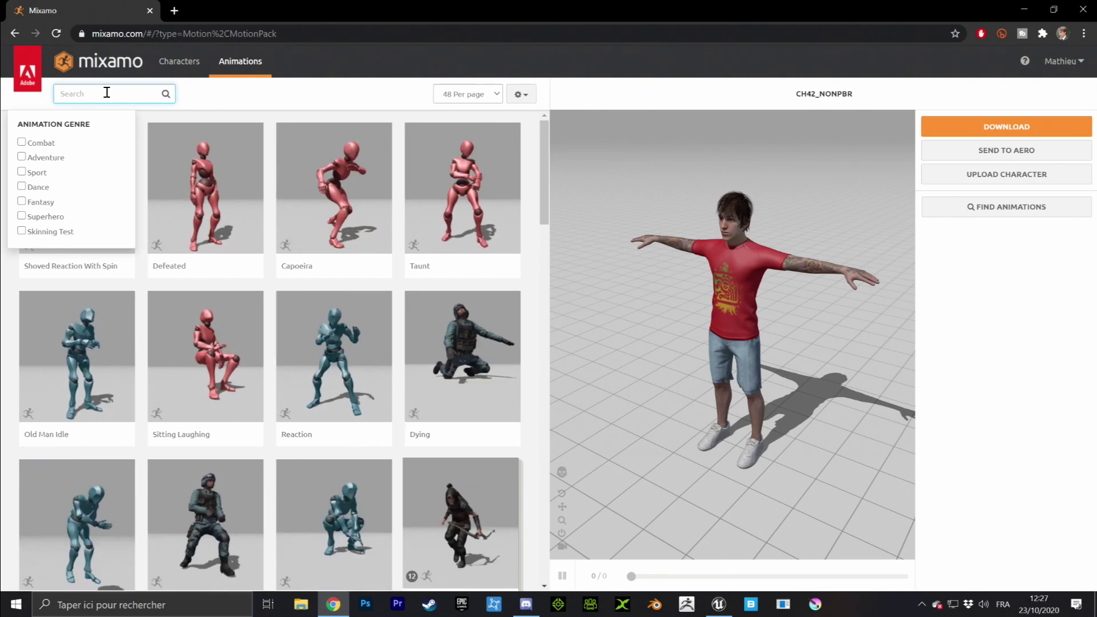
{"action": "type", "text": "ng up"}
{"action": "key", "text": "Return"}
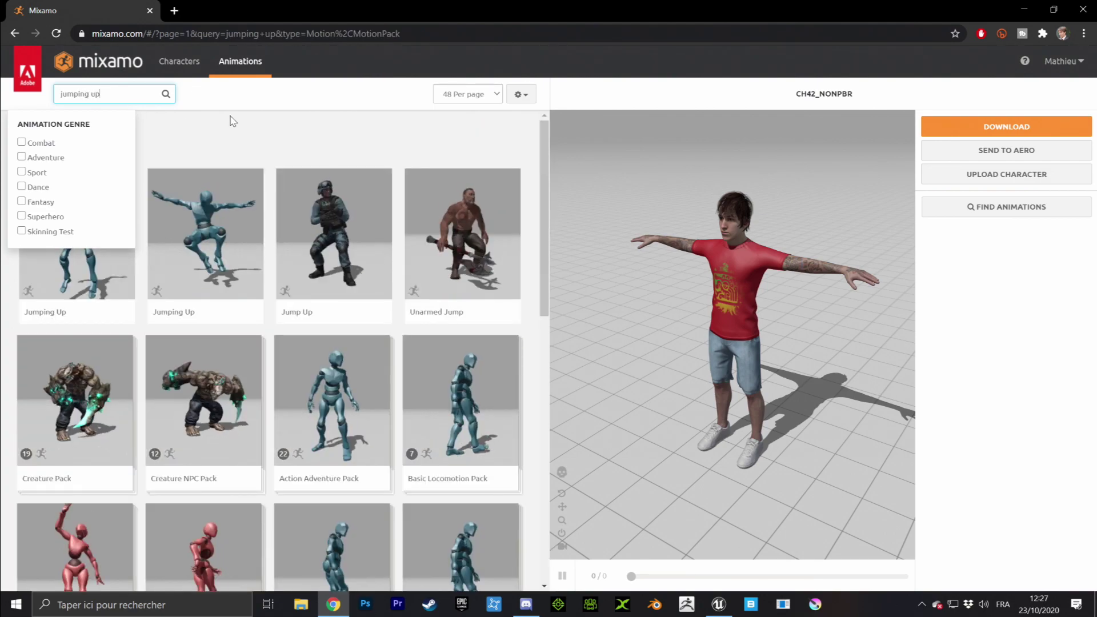
{"action": "left_click", "coordinate": [88, 239]}
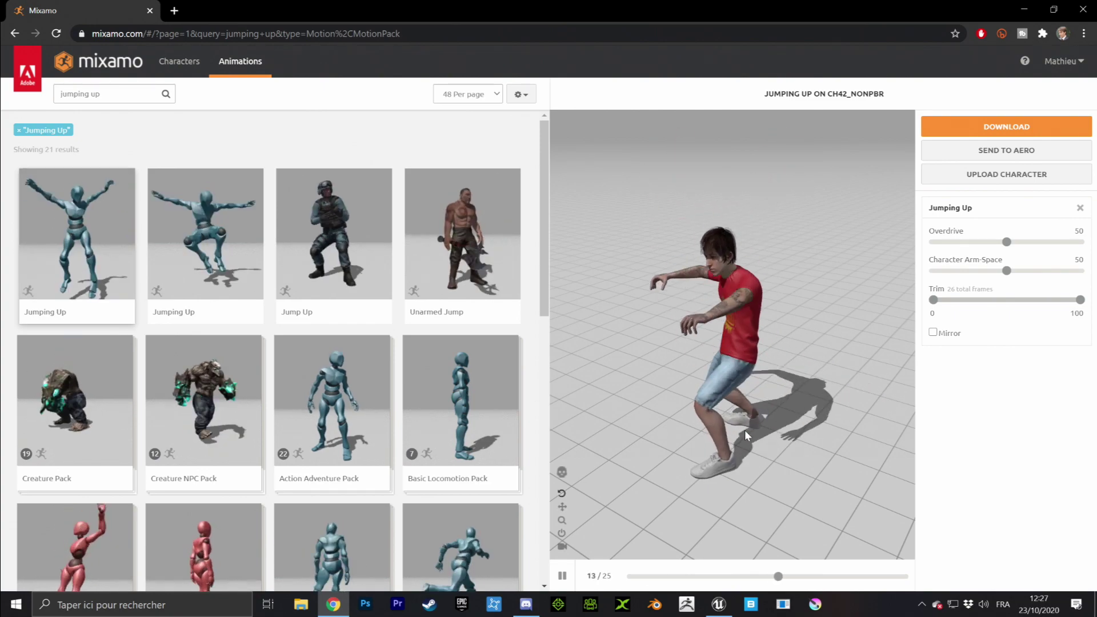
{"action": "left_click", "coordinate": [206, 240]}
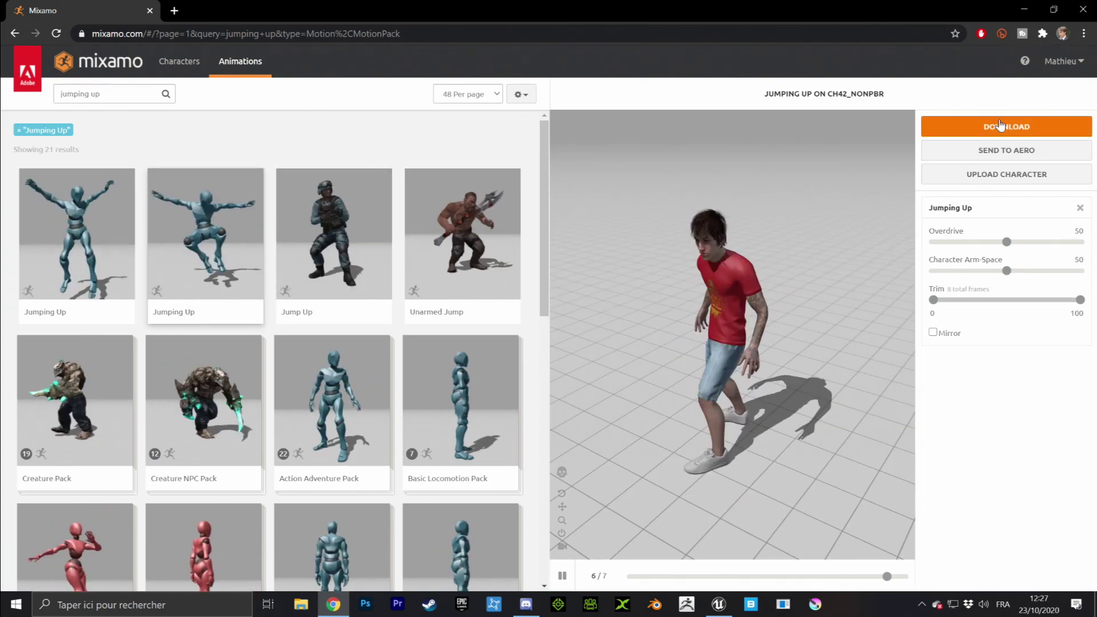
- Download the Jumping Up animation as FBX without skin, saving it to the Bureau folder
{"action": "left_click", "coordinate": [960, 126]}
{"action": "left_click", "coordinate": [597, 176]}
{"action": "left_click", "coordinate": [589, 204]}
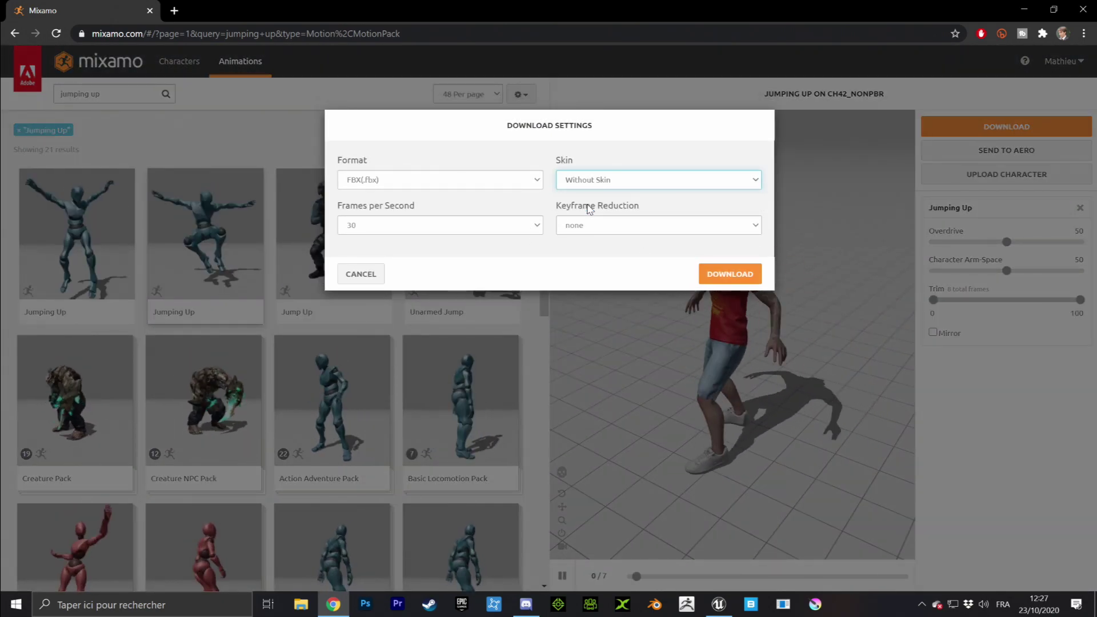
{"action": "left_click", "coordinate": [726, 274]}
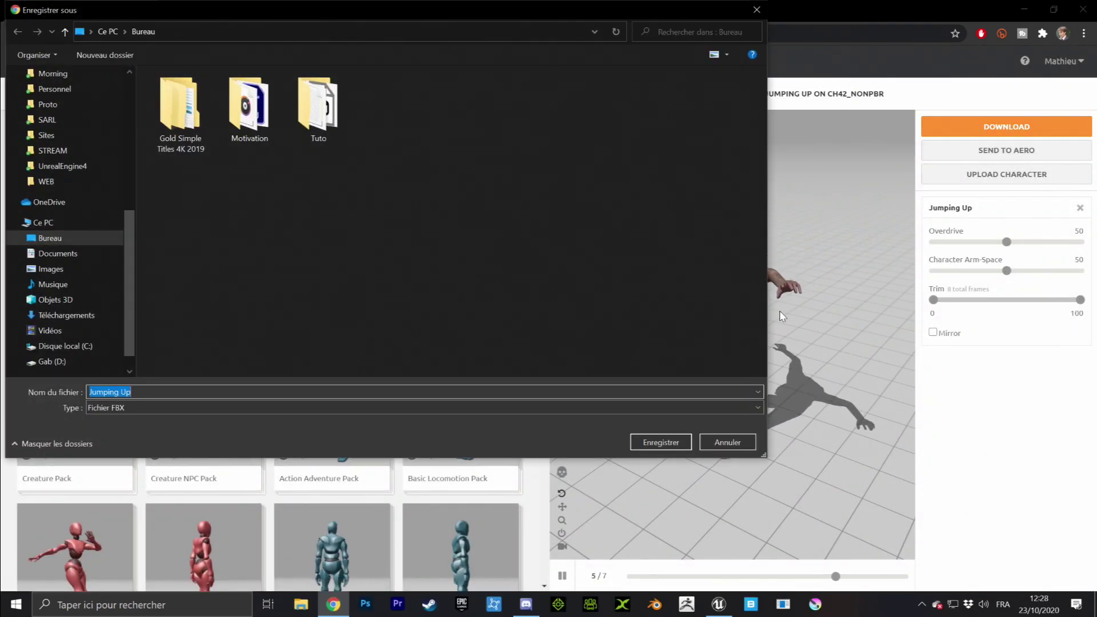
{"action": "left_click", "coordinate": [658, 444]}
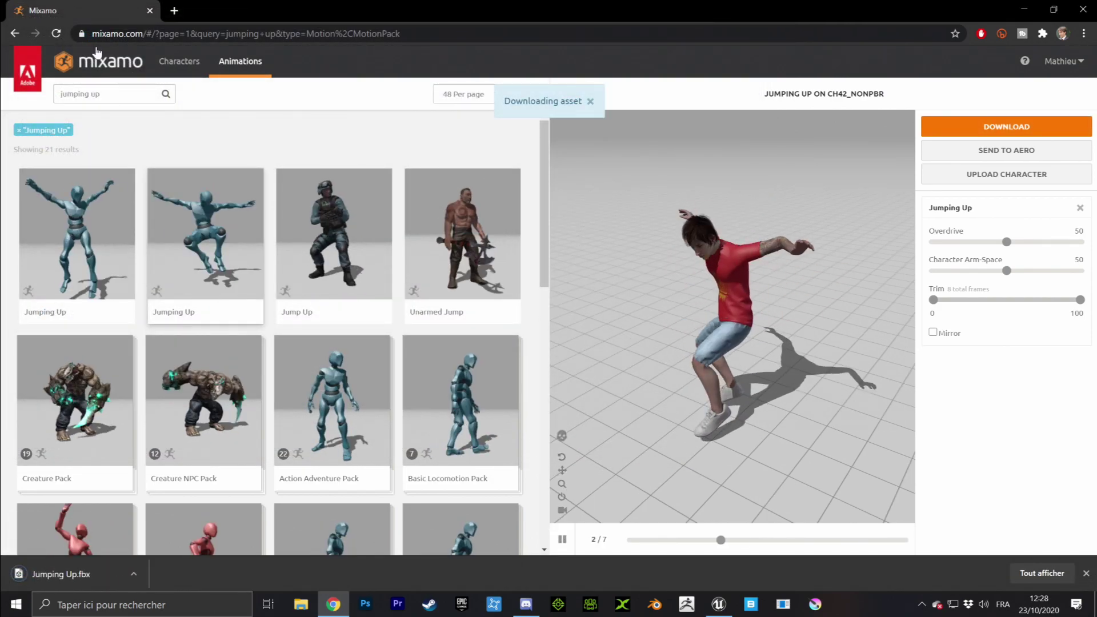
- Search for "jumping down" and apply the 12-frame Jumping Down animation with outstretched arms to the character
{"action": "left_click", "coordinate": [122, 100]}
{"action": "key", "text": "BackSpace"}
{"action": "key", "text": "BackSpace"}
{"action": "type", "text": "down"}
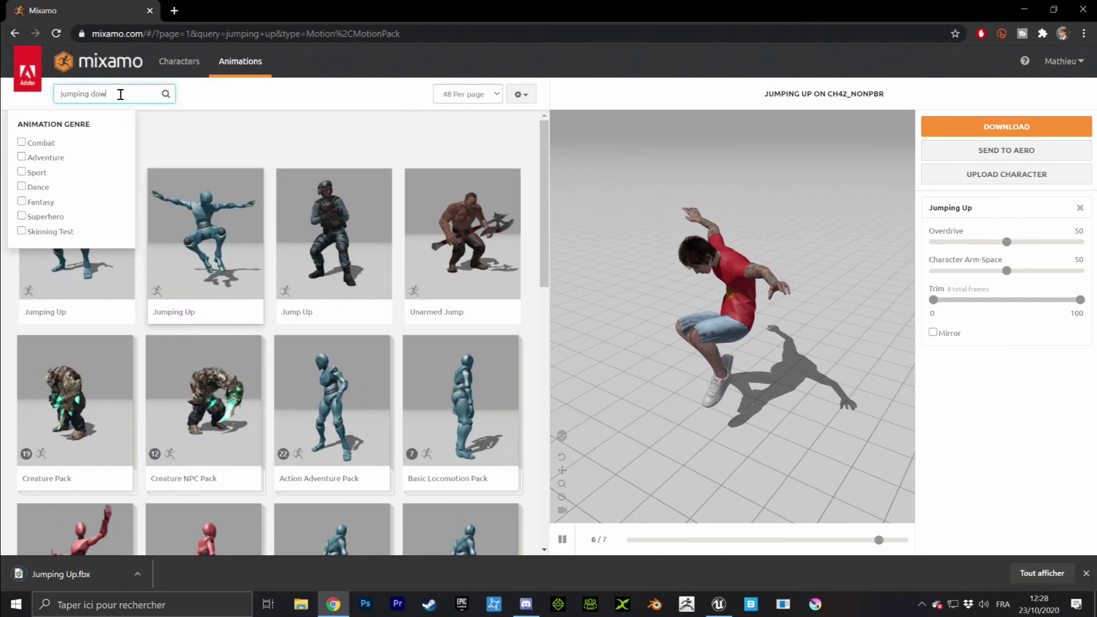
{"action": "left_click", "coordinate": [300, 118]}
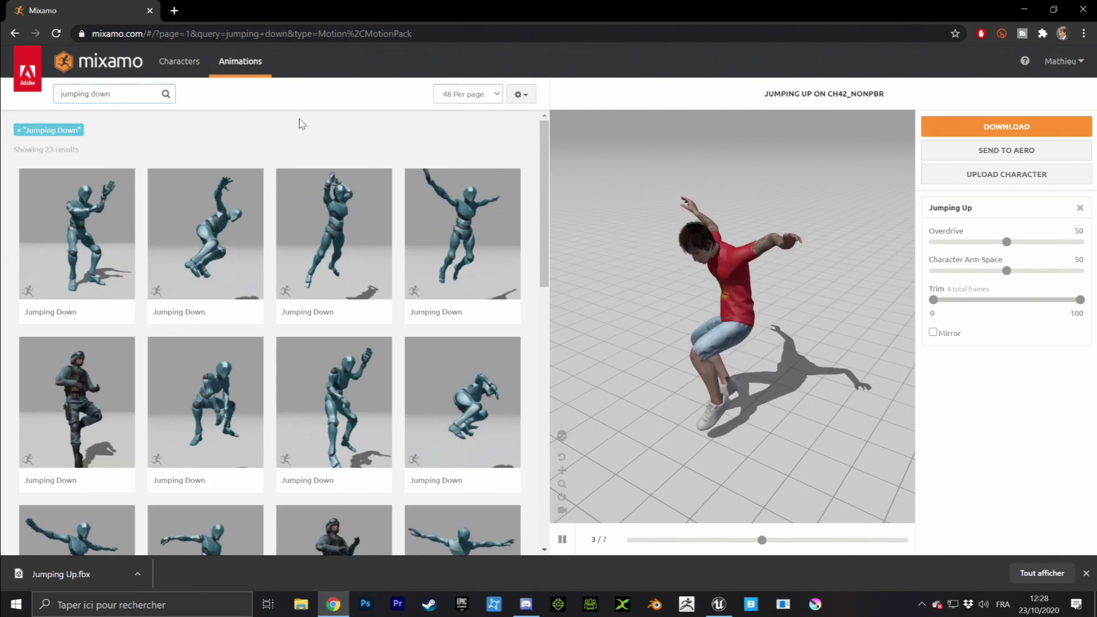
{"action": "scroll", "coordinate": [407, 252], "scroll_direction": "down", "scroll_amount": 6}
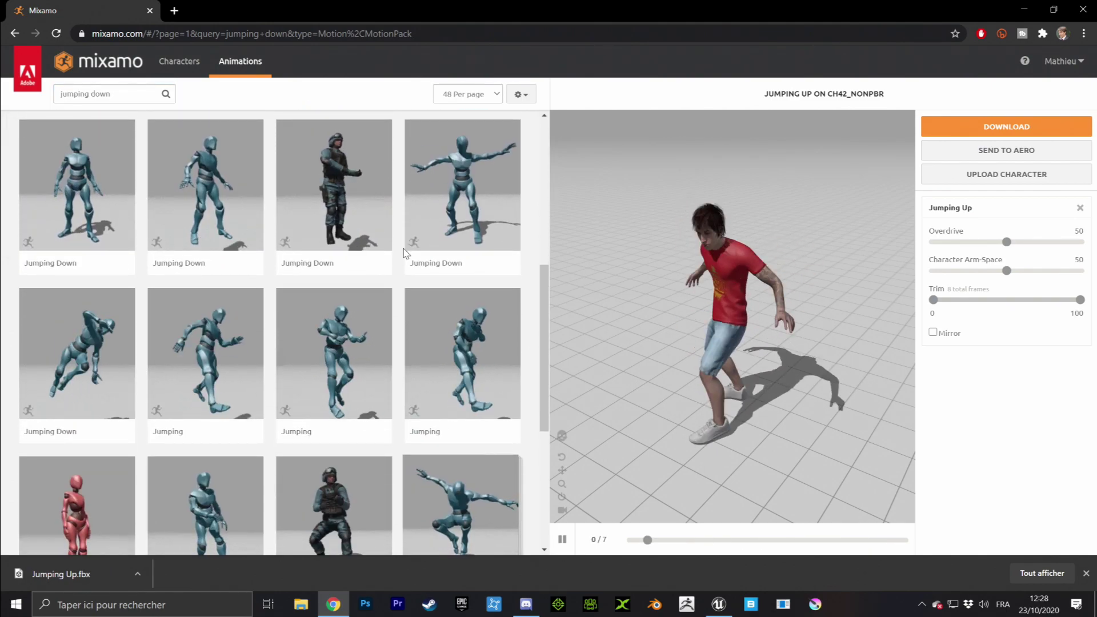
{"action": "scroll", "coordinate": [451, 225], "scroll_direction": "up", "scroll_amount": 1}
{"action": "left_click", "coordinate": [440, 245]}
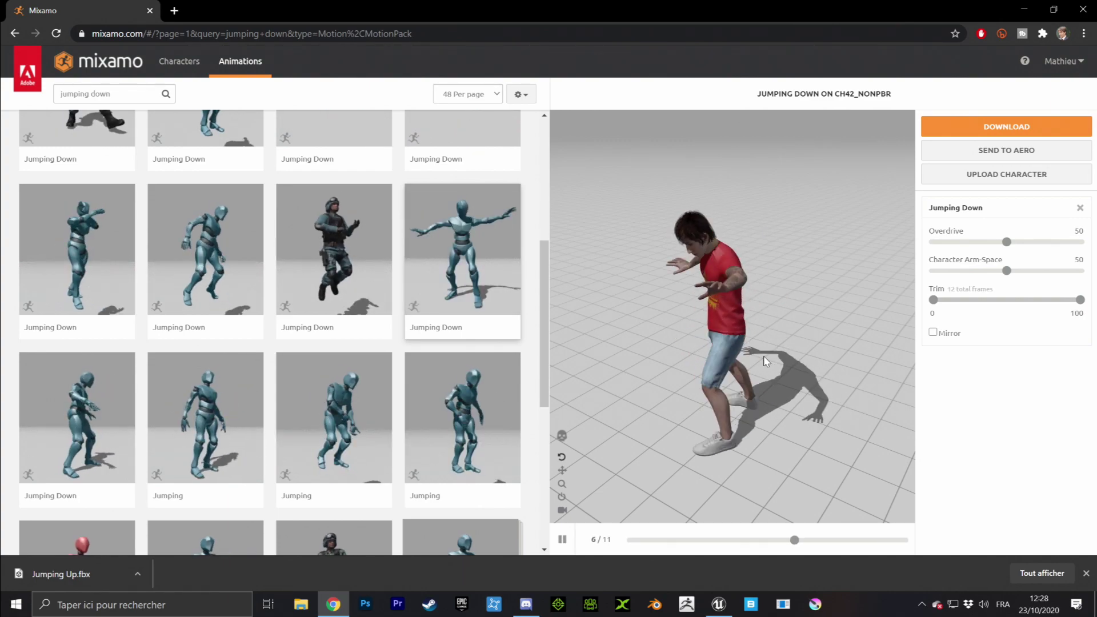
- Download the Jumping Down animation as FBX without skin and save it under its suggested name
{"action": "left_click", "coordinate": [1004, 129]}
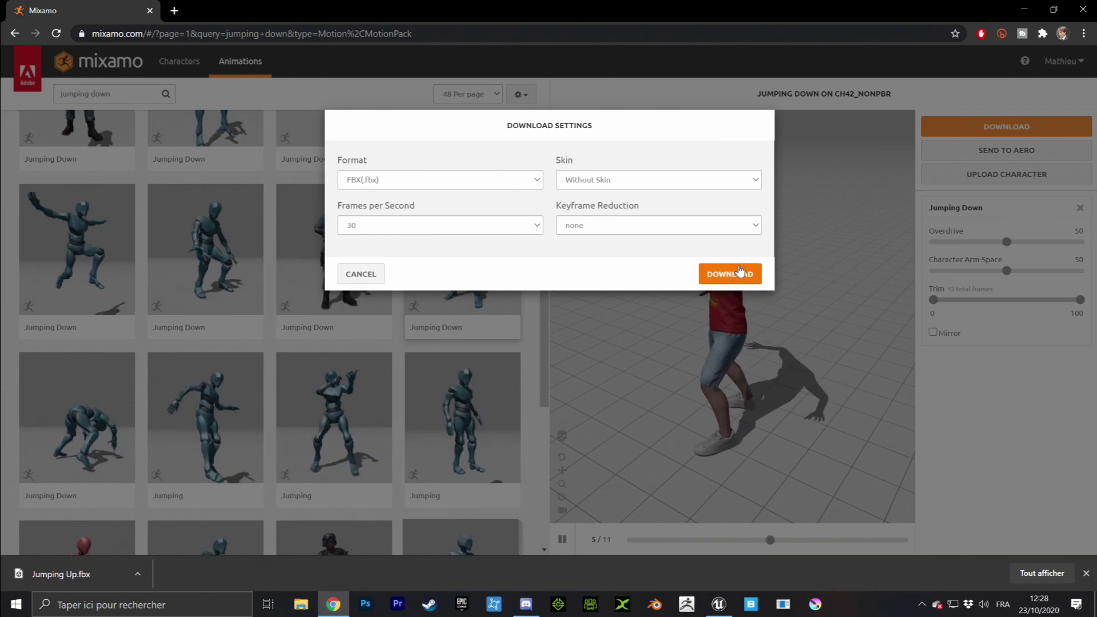
{"action": "left_click", "coordinate": [736, 263]}
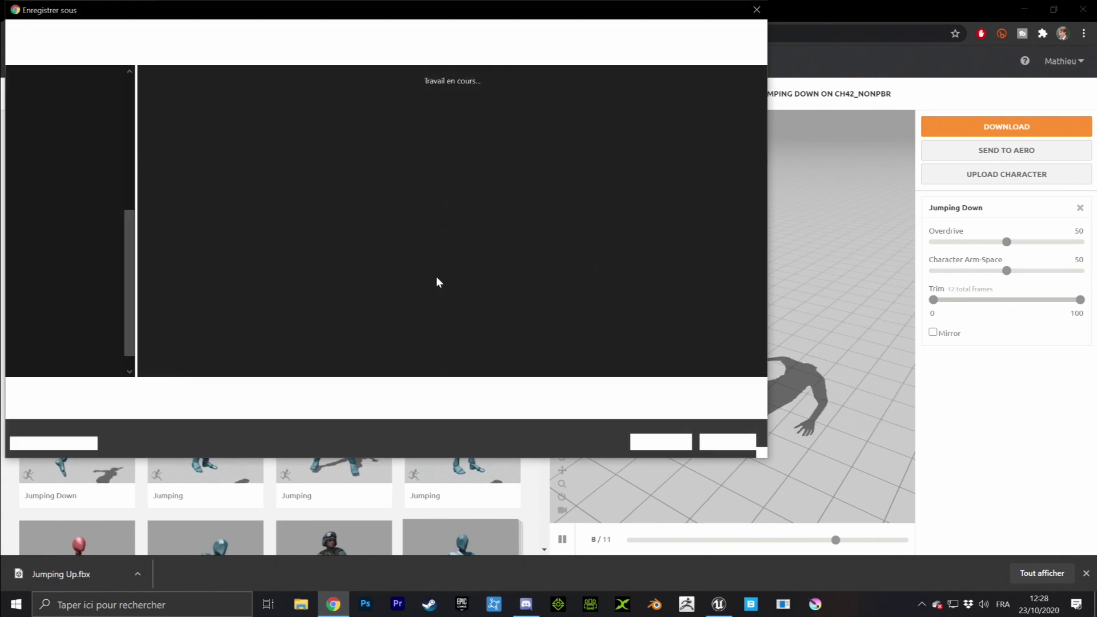
{"action": "left_click", "coordinate": [656, 443]}
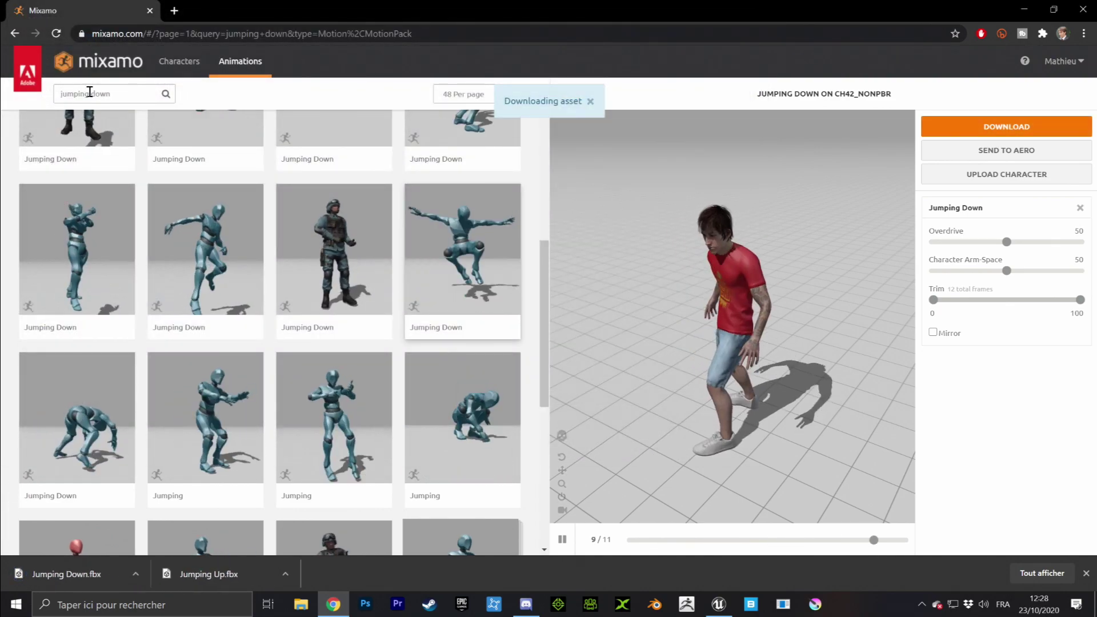
- Search for "falling", apply the Falling Idle animation to the character and inspect it from the front
{"action": "type", "text": "falling"}
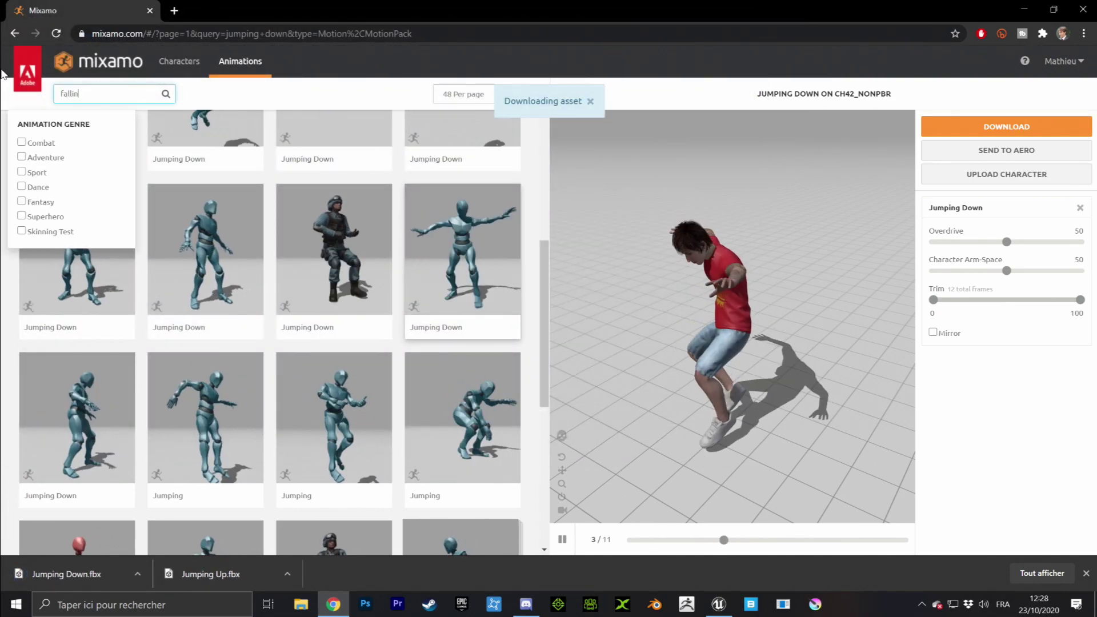
{"action": "scroll", "coordinate": [419, 244], "scroll_direction": "down", "scroll_amount": 3}
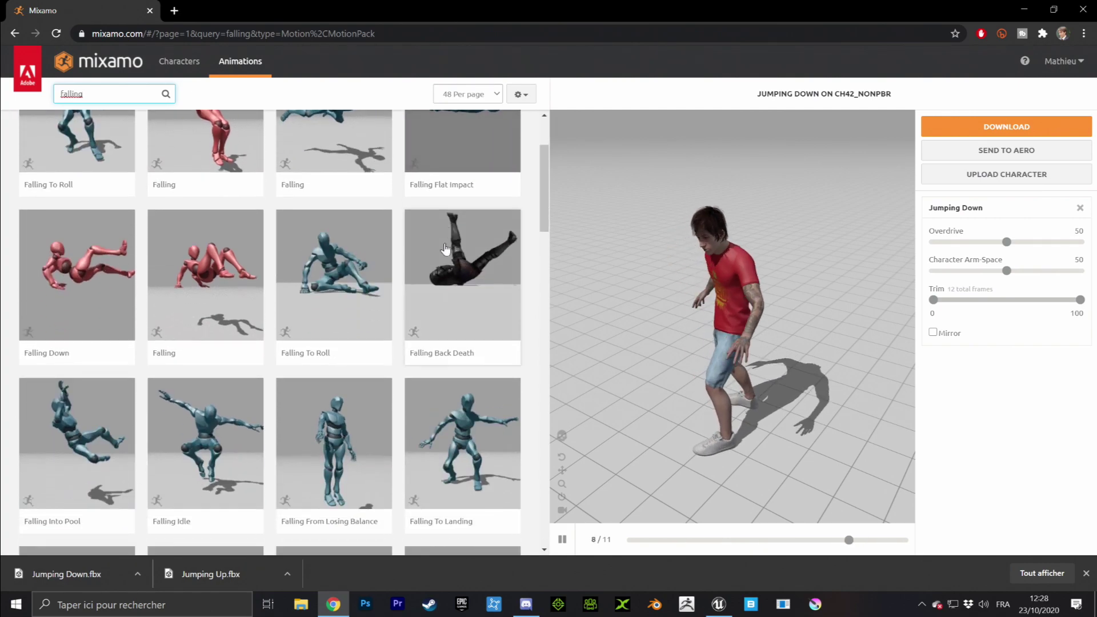
{"action": "scroll", "coordinate": [445, 249], "scroll_direction": "up", "scroll_amount": 2}
{"action": "left_click", "coordinate": [299, 230]}
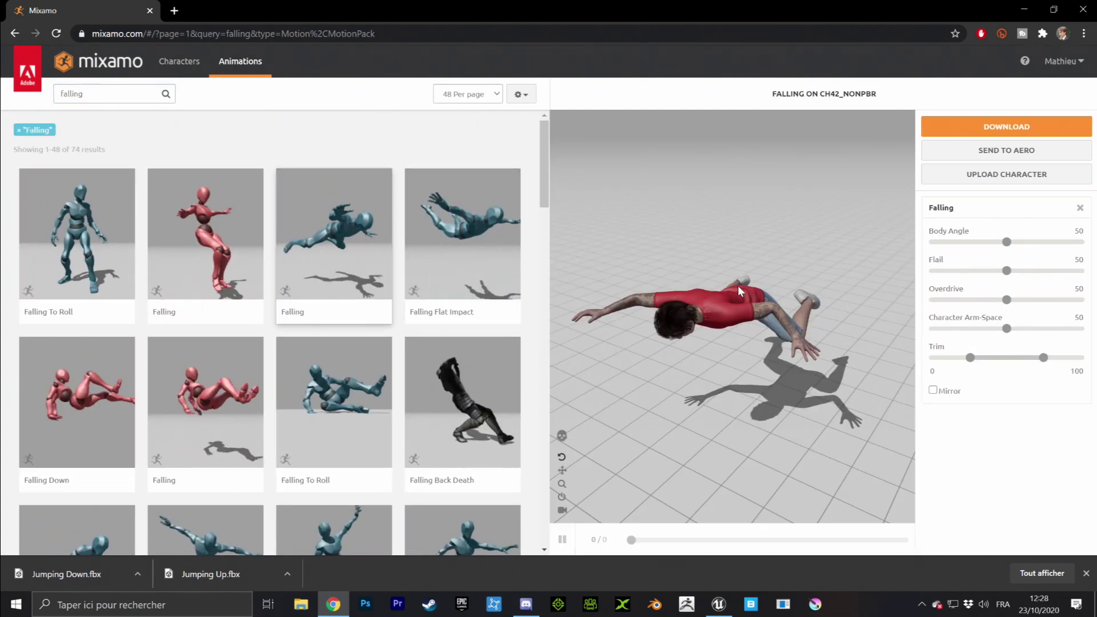
{"action": "scroll", "coordinate": [363, 319], "scroll_direction": "down", "scroll_amount": 5}
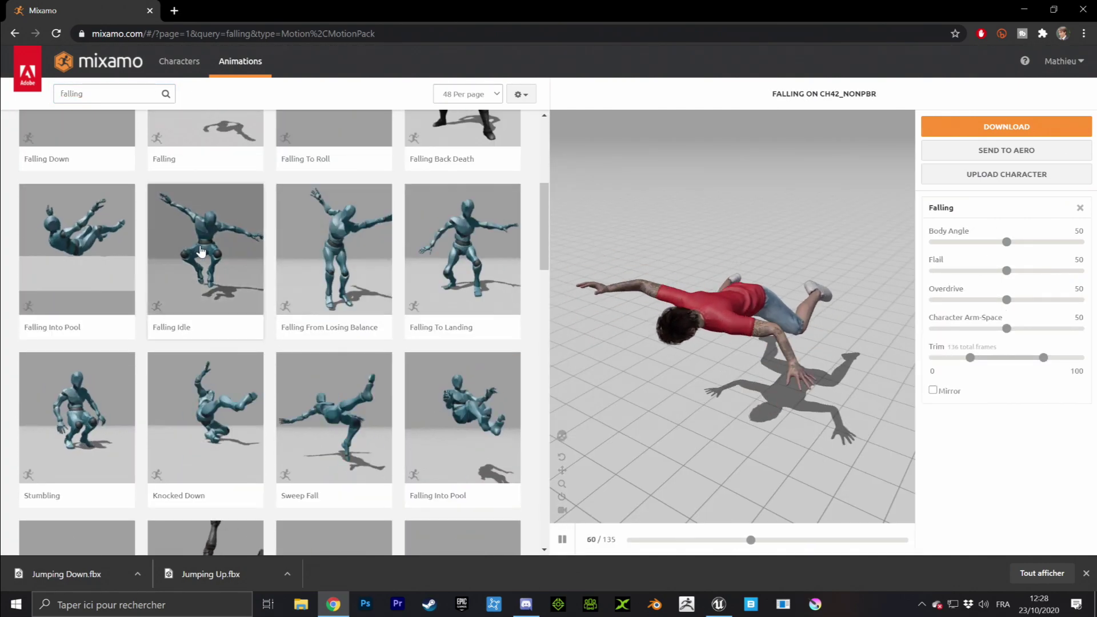
{"action": "left_click", "coordinate": [201, 252]}
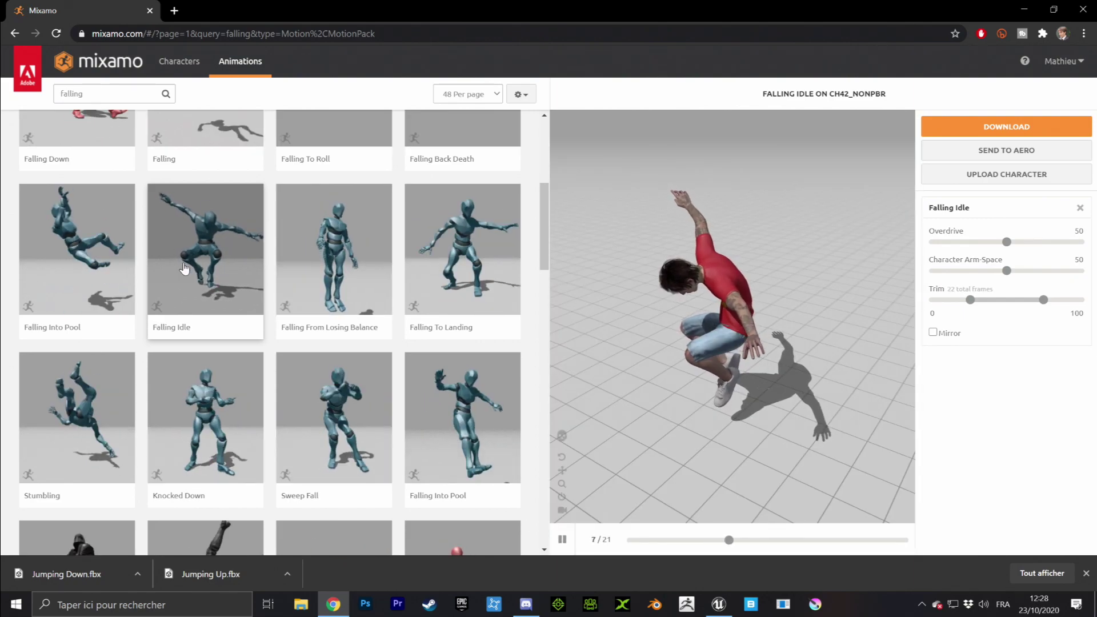
{"action": "left_click_drag", "start_coordinate": [759, 281], "coordinate": [760, 317]}
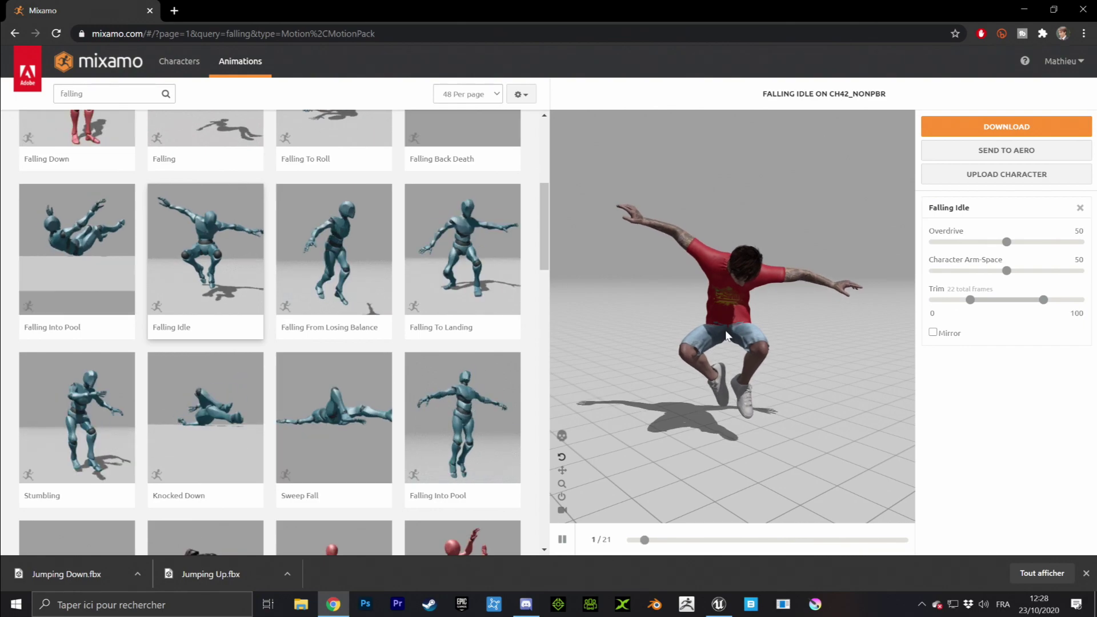
{"action": "left_click_drag", "start_coordinate": [841, 282], "coordinate": [797, 288]}
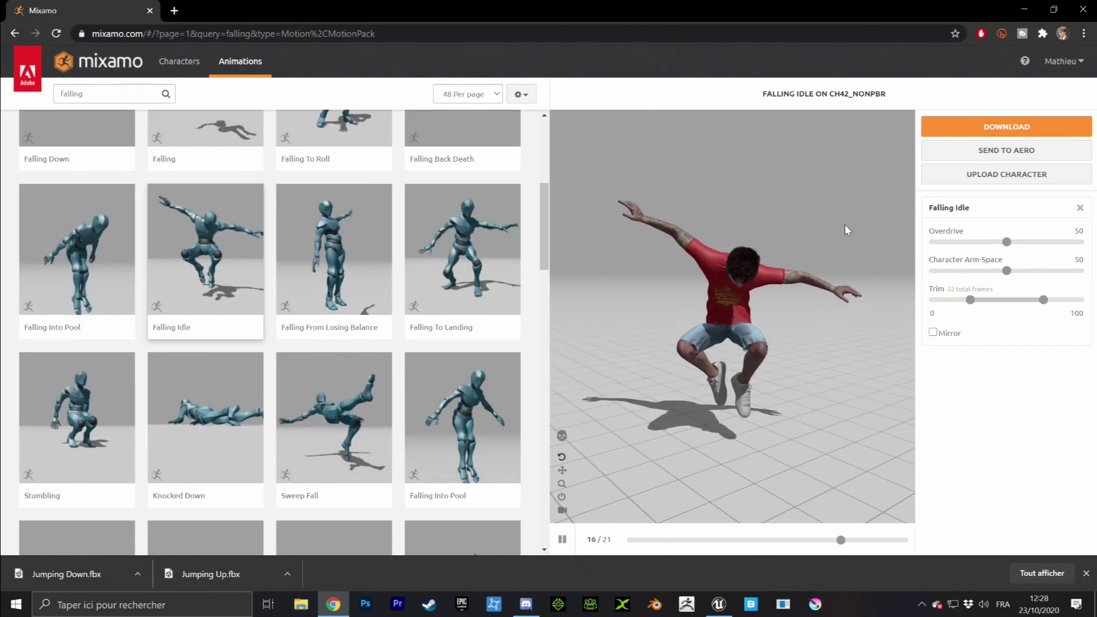
- Download the Falling Idle animation and save it to the Bureau folder
{"action": "left_click", "coordinate": [1002, 129]}
{"action": "left_click", "coordinate": [727, 272]}
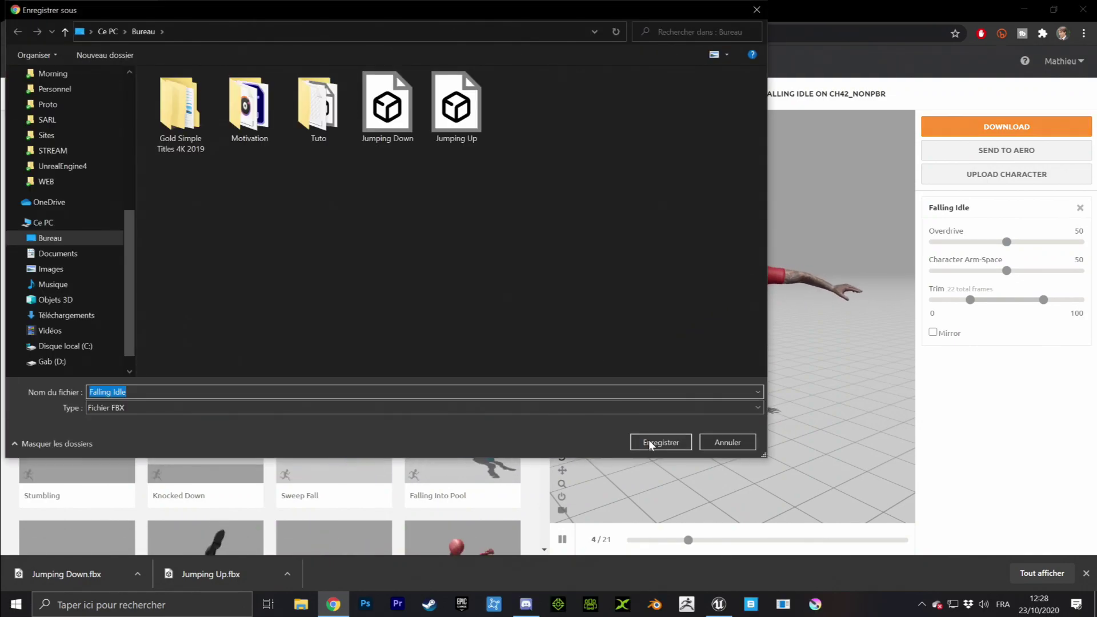
{"action": "left_click", "coordinate": [651, 444]}
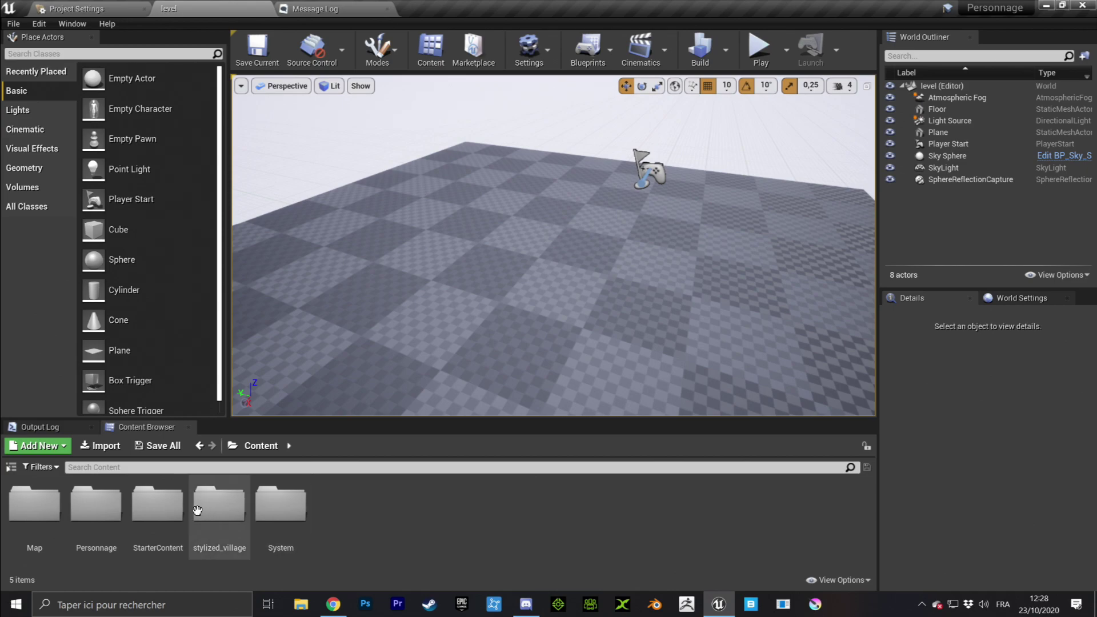
- In Unreal Editor, start importing the Falling Idle, Jumping Down and Jumping Up files into the Personnage/Animations folder
{"action": "double_click", "coordinate": [96, 505]}
{"action": "left_click", "coordinate": [47, 507]}
{"action": "double_click", "coordinate": [47, 508]}
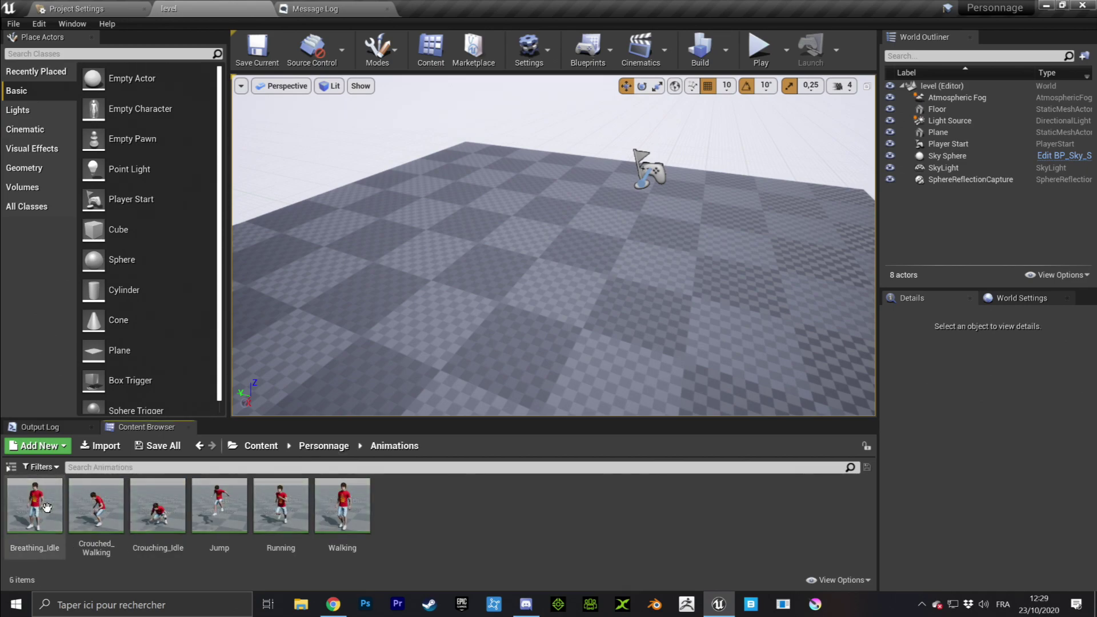
{"action": "left_click", "coordinate": [100, 446]}
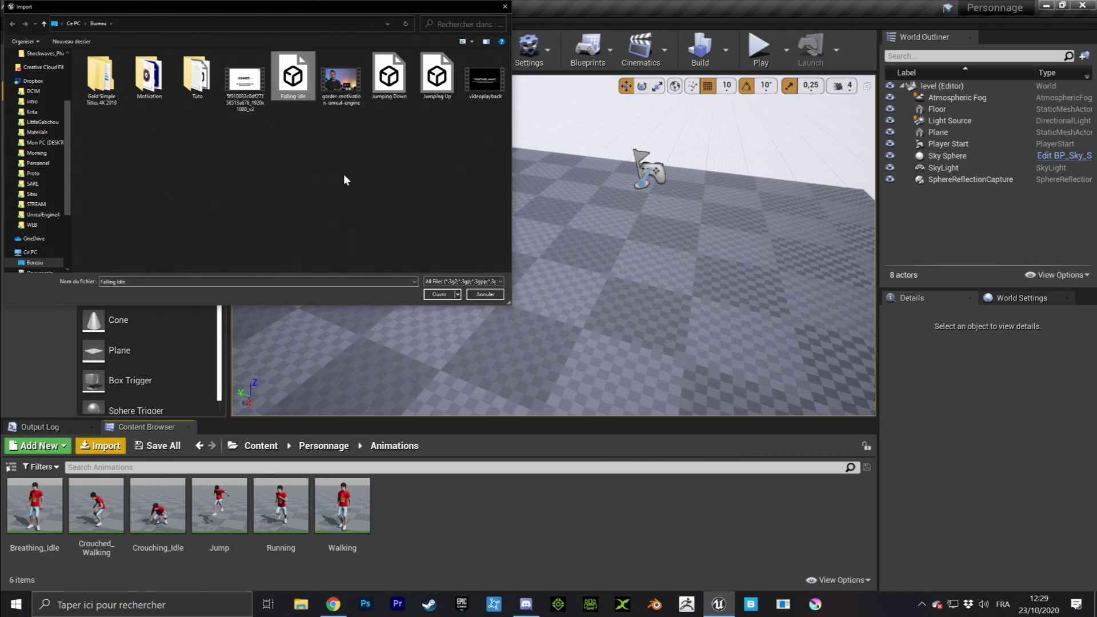
{"action": "left_click", "coordinate": [389, 77], "text": "ctrl"}
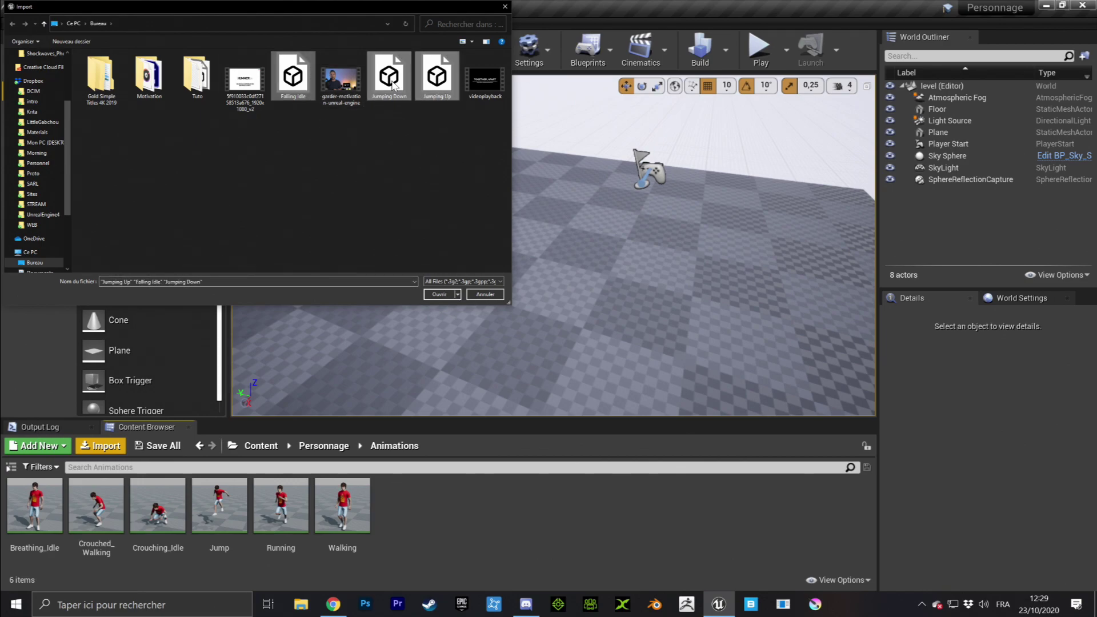
{"action": "left_click", "coordinate": [447, 293]}
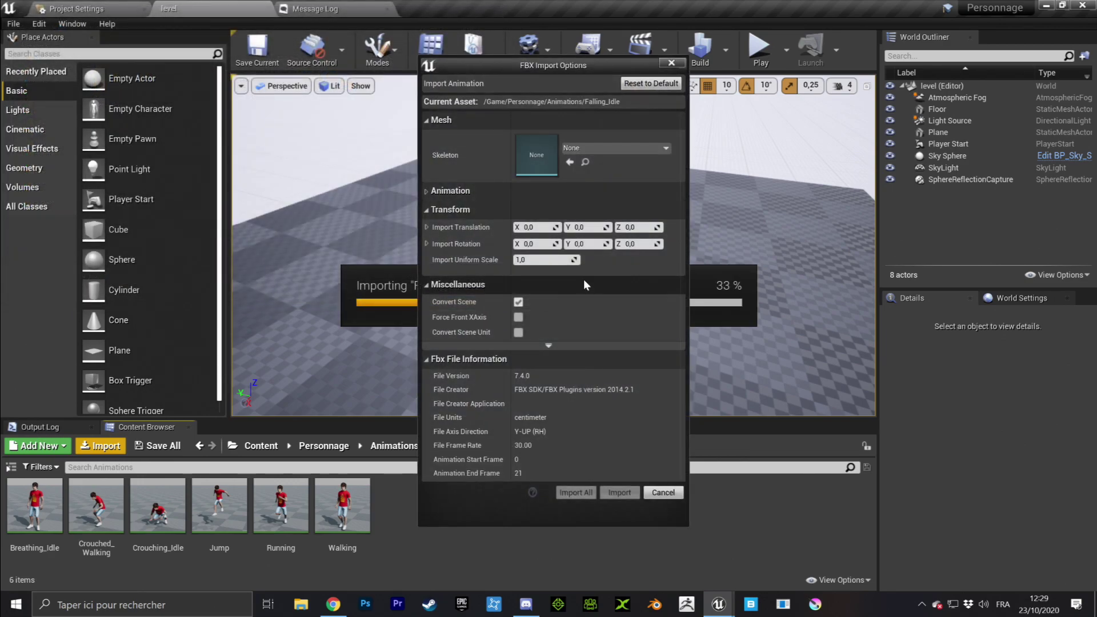
- Assign Ch42_nonPBR_Skeleton as the skeleton for the animation import
{"action": "left_click", "coordinate": [586, 149]}
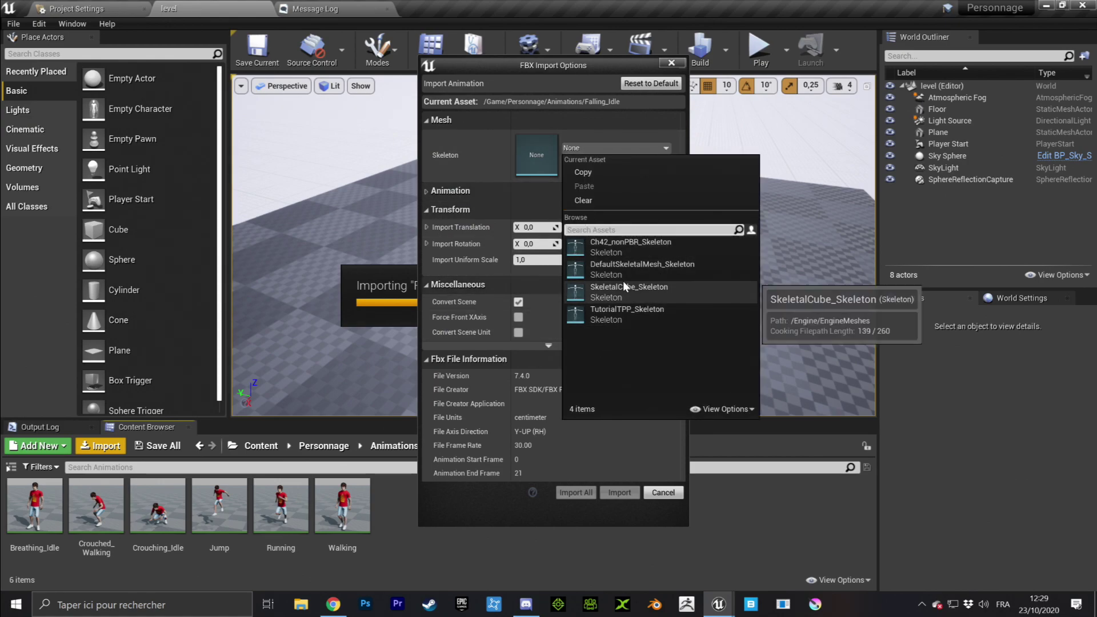
{"action": "left_click", "coordinate": [608, 242]}
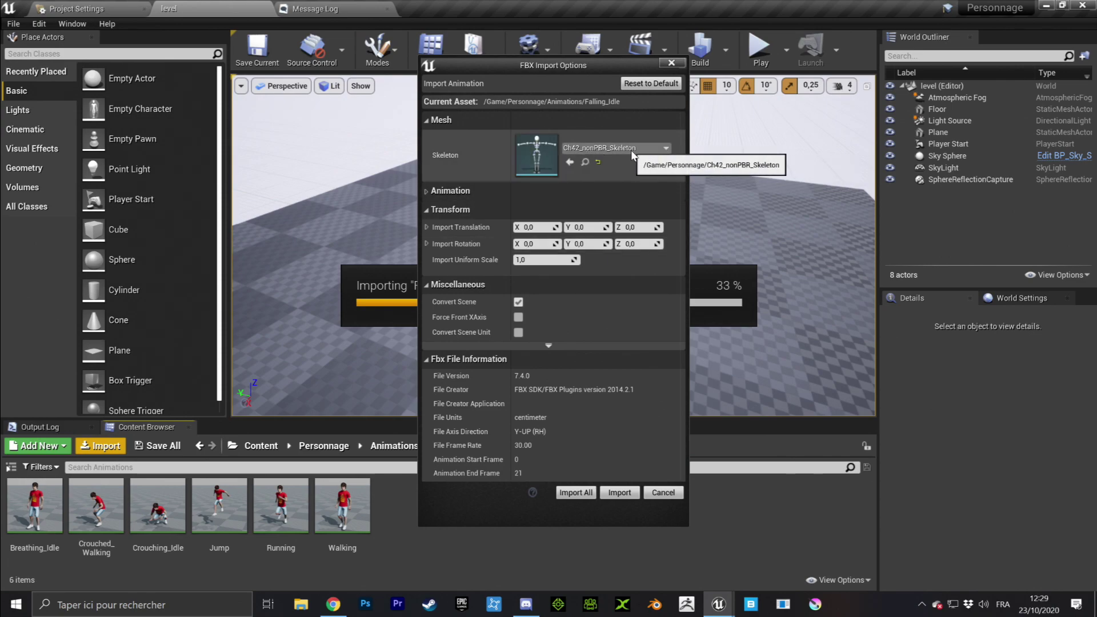
{"action": "left_click", "coordinate": [607, 152]}
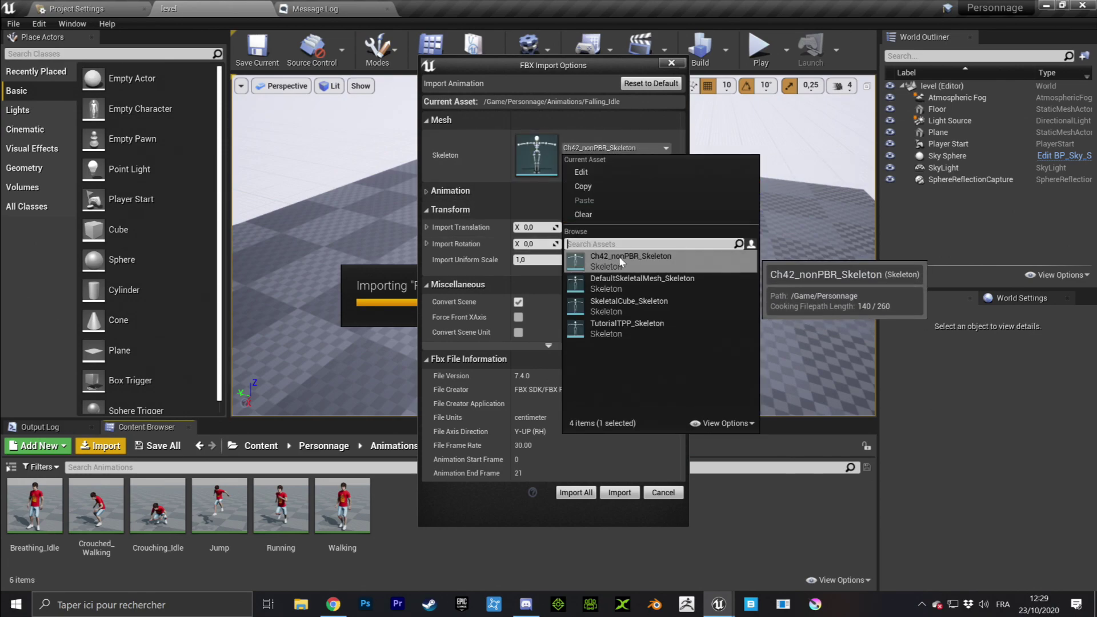
{"action": "left_click", "coordinate": [605, 259]}
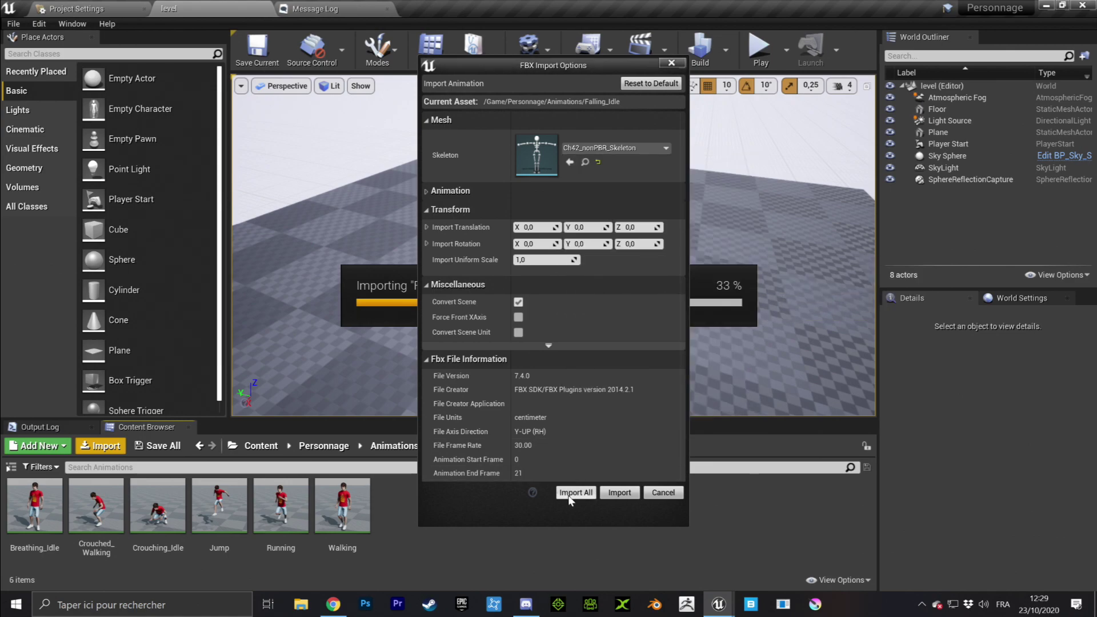
- Import all the queued animations on the assigned skeleton and preview the imported Falling_Idle sequence
{"action": "left_click", "coordinate": [572, 493]}
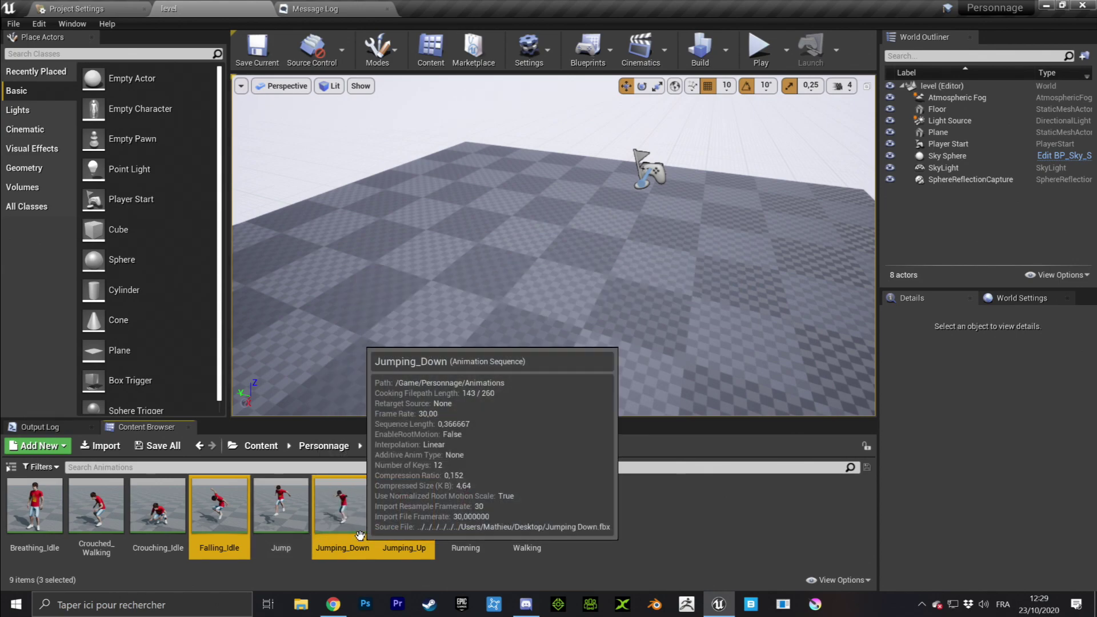
{"action": "double_click", "coordinate": [219, 505]}
{"action": "right_click_drag", "start_coordinate": [580, 281], "coordinate": [580, 281]}
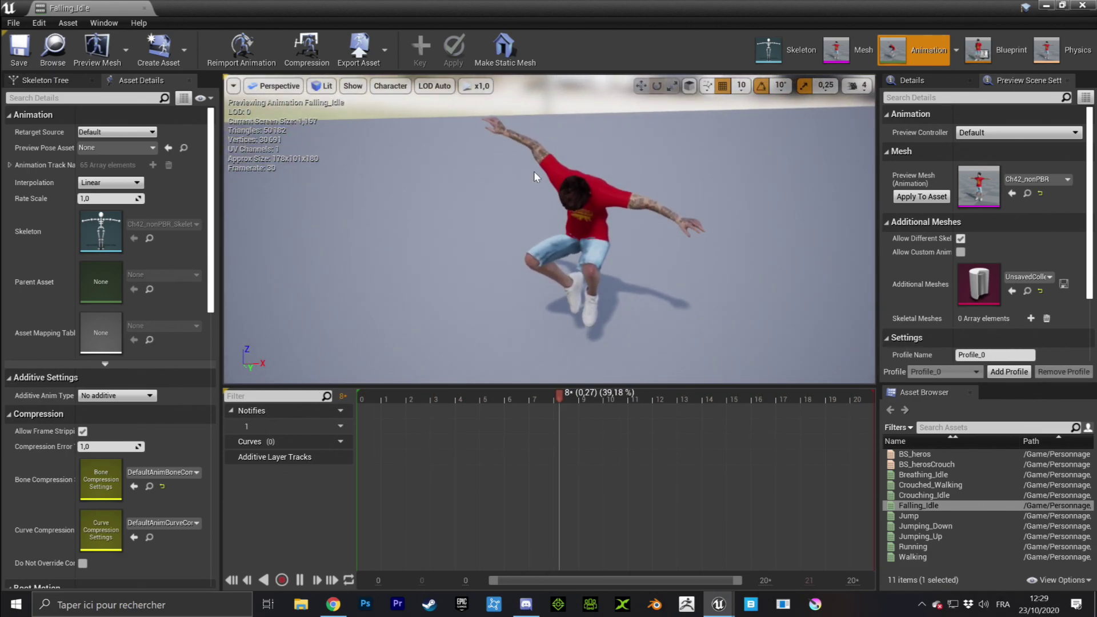
{"action": "left_click", "coordinate": [145, 8]}
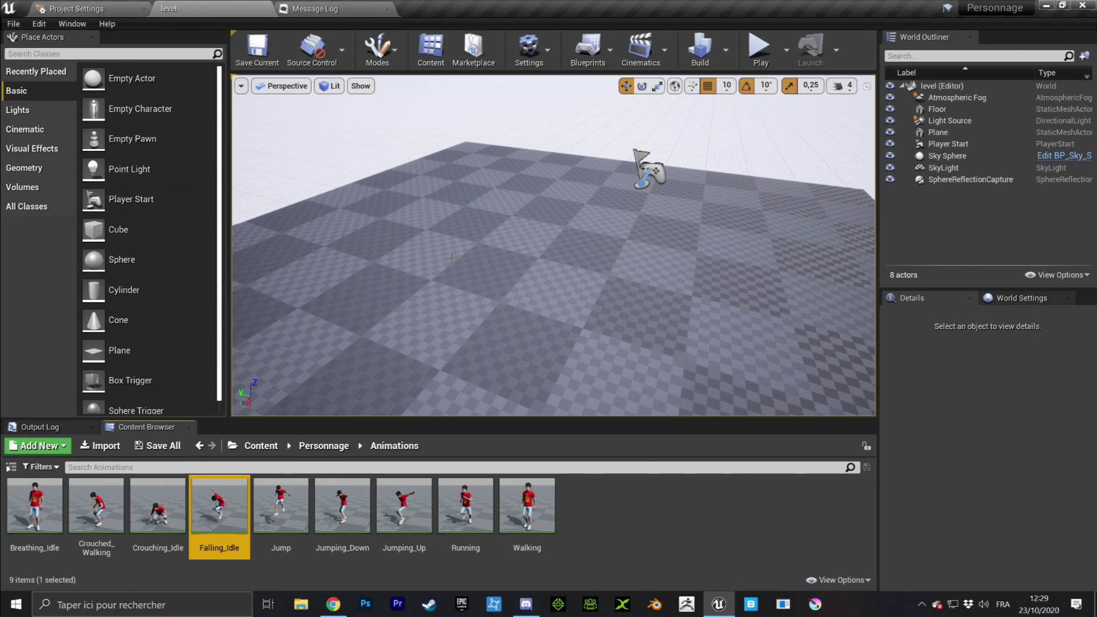
- In the BP_heros blueprint, set the CharacterMovement component's Jump Z Velocity to 500 and compile
{"action": "left_click", "coordinate": [334, 447]}
{"action": "double_click", "coordinate": [214, 509]}
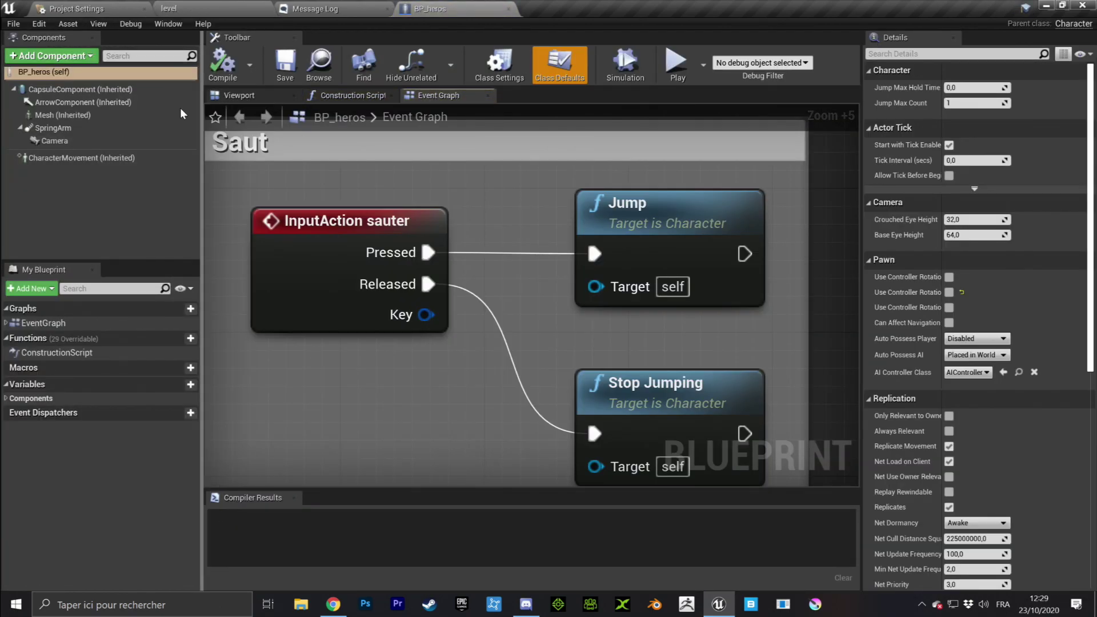
{"action": "left_click", "coordinate": [125, 159]}
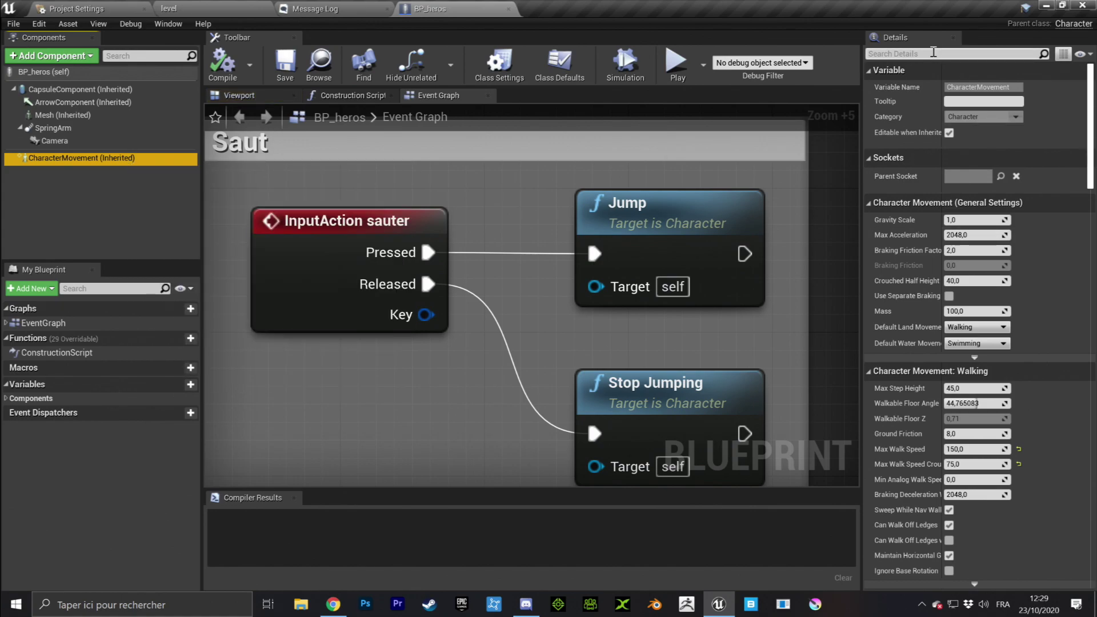
{"action": "type", "text": "jump"}
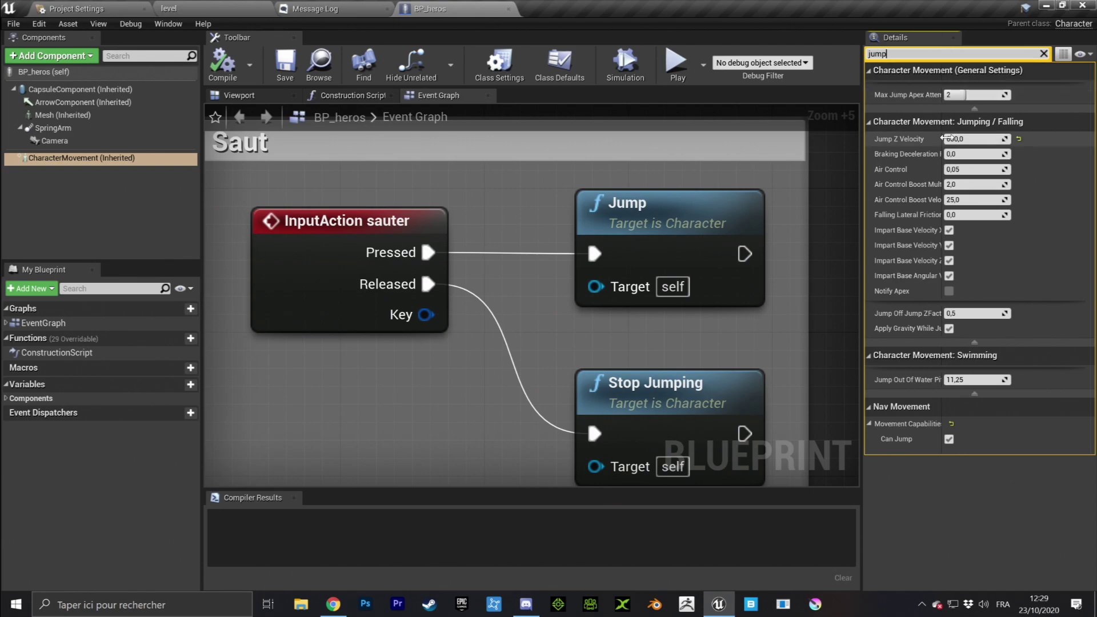
{"action": "left_click", "coordinate": [971, 138]}
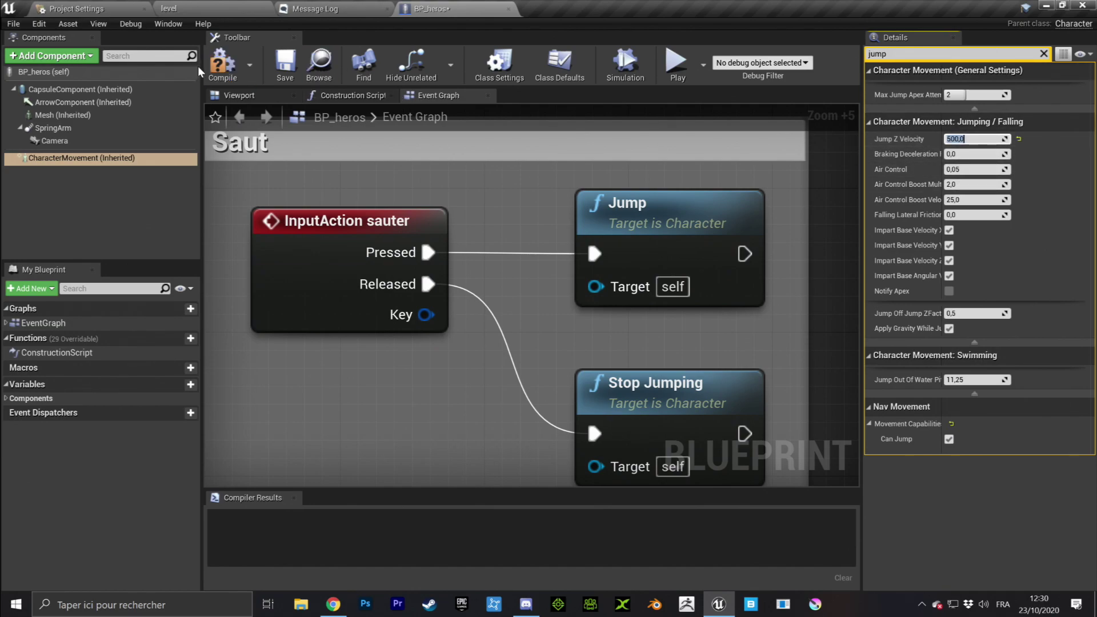
{"action": "left_click", "coordinate": [223, 62]}
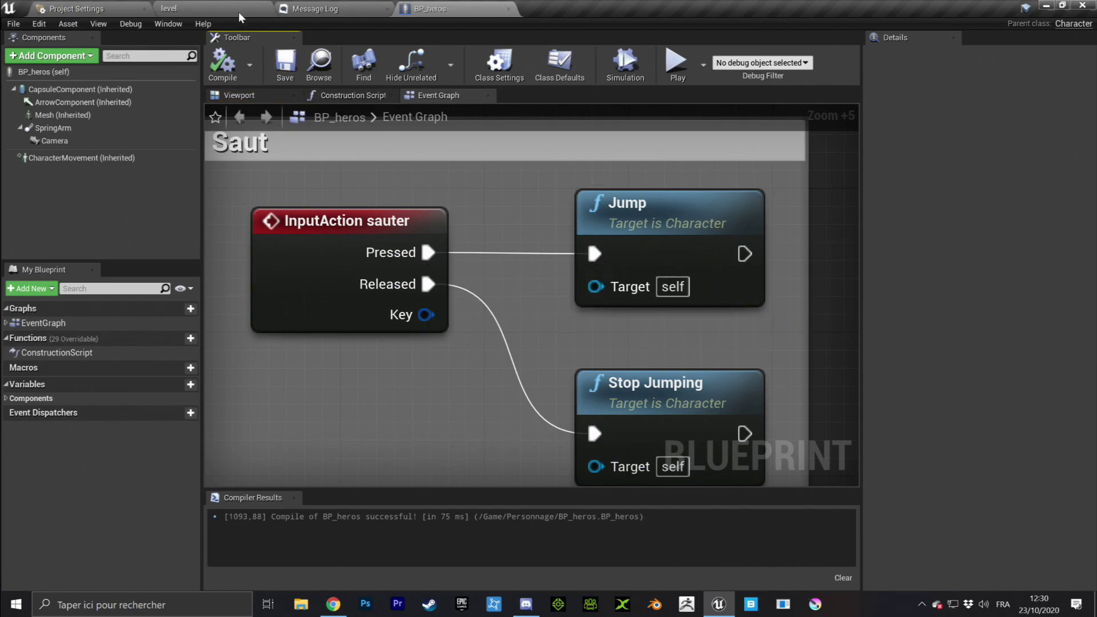
- In the AnimBP_heros animation blueprint, delete the Jump state and its transitions from the LogiqueAnimation state machine and compile
{"action": "left_click", "coordinate": [158, 7]}
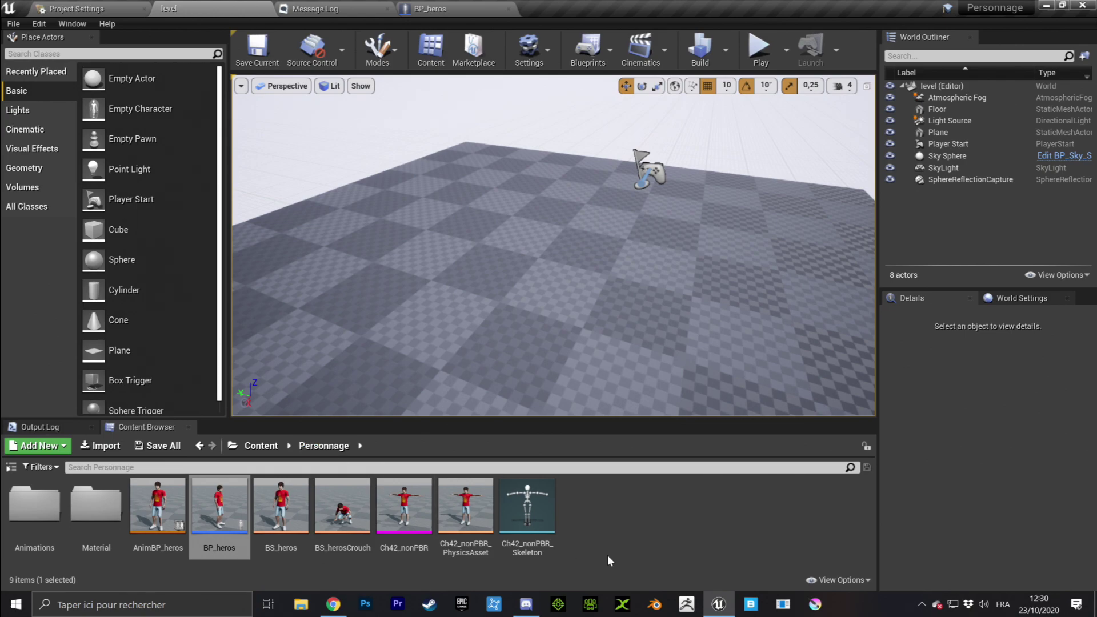
{"action": "left_click", "coordinate": [163, 508]}
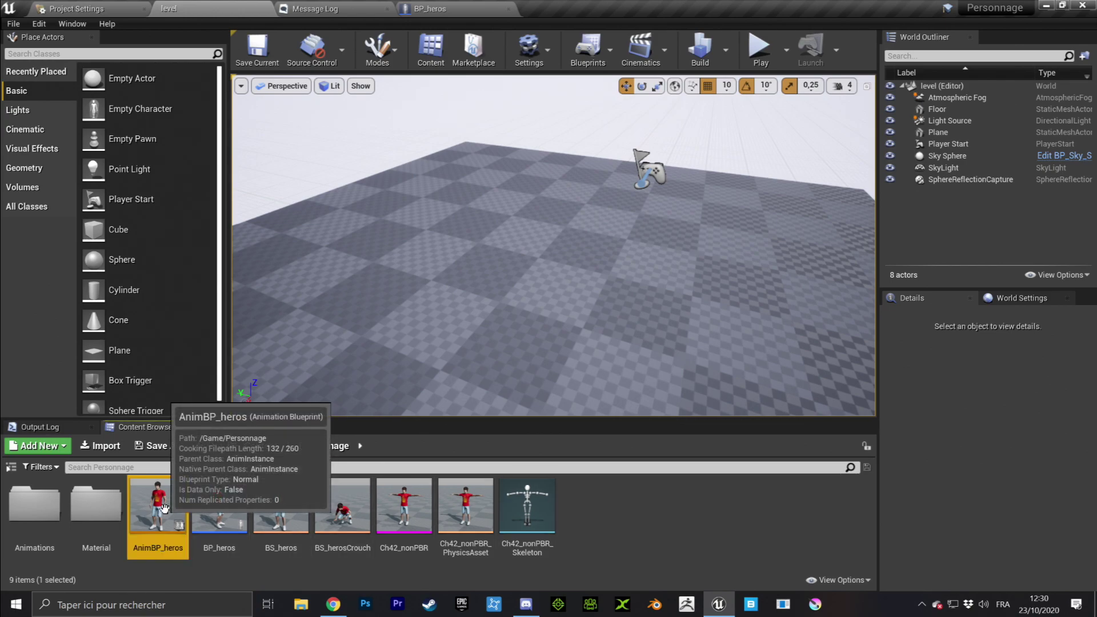
{"action": "double_click", "coordinate": [163, 507]}
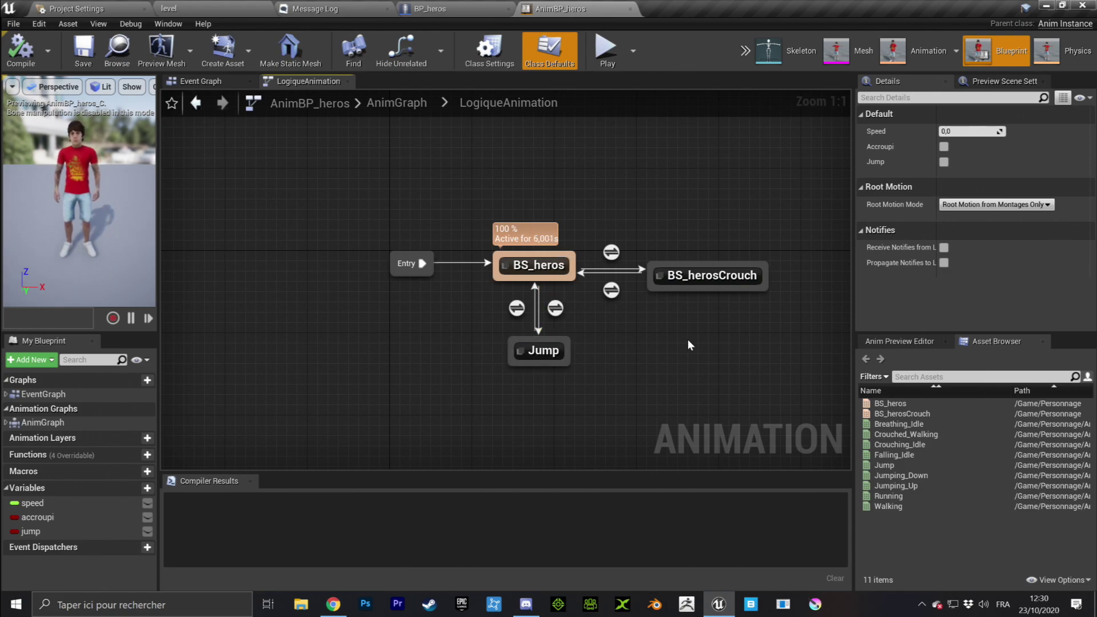
{"action": "scroll", "coordinate": [578, 327], "scroll_direction": "up", "scroll_amount": 6}
{"action": "mouse_move", "coordinate": [551, 333]}
{"action": "left_mouse_down"}
{"action": "mouse_move", "coordinate": [527, 345]}
{"action": "mouse_move", "coordinate": [583, 345]}
{"action": "mouse_move", "coordinate": [544, 348]}
{"action": "left_mouse_up"}
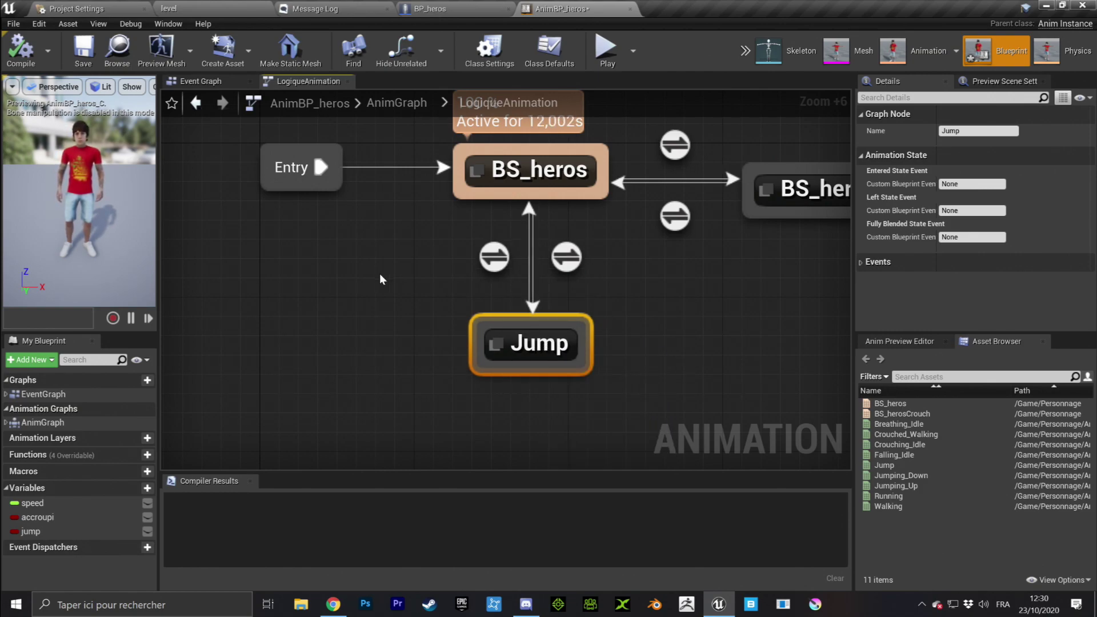
{"action": "left_click_drag", "start_coordinate": [385, 273], "coordinate": [666, 417]}
{"action": "key", "text": "Delete"}
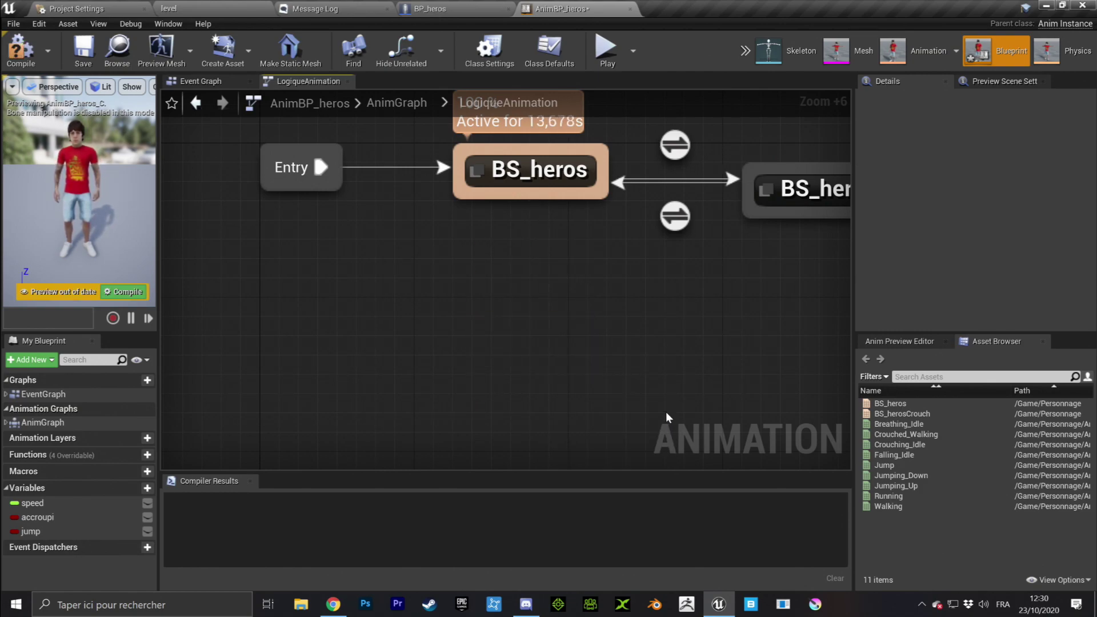
{"action": "left_click", "coordinate": [21, 51]}
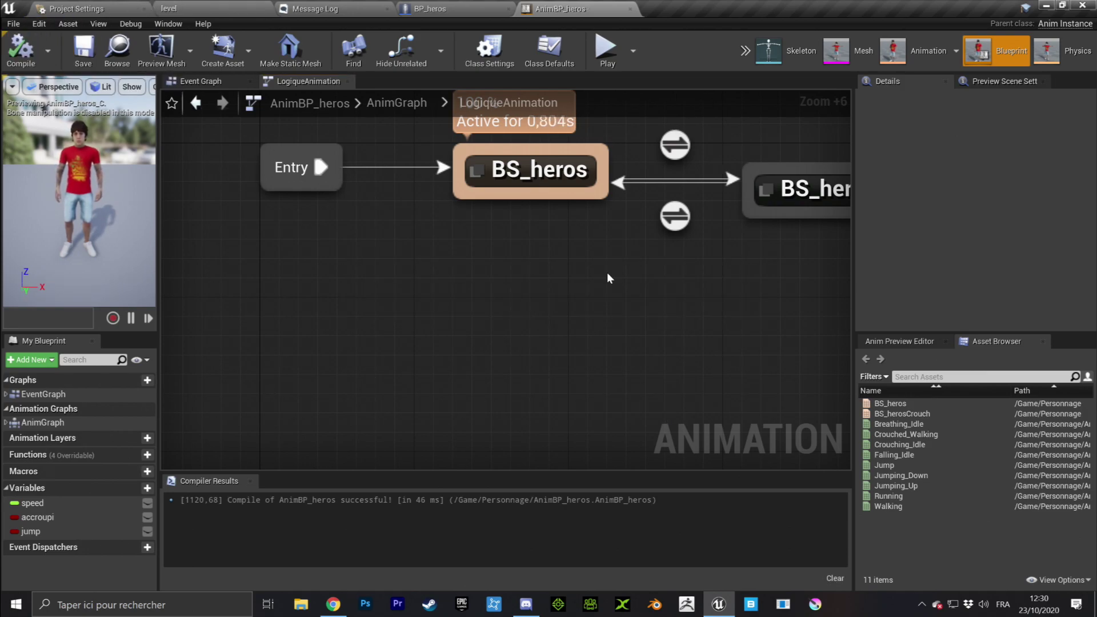
- Add the Jumping_Up animation as a state in LogiqueAnimation, placed above and to the left of BS_heros
{"action": "right_click_drag", "start_coordinate": [665, 231], "coordinate": [604, 377]}
{"action": "scroll", "coordinate": [604, 377], "scroll_direction": "down", "scroll_amount": 3}
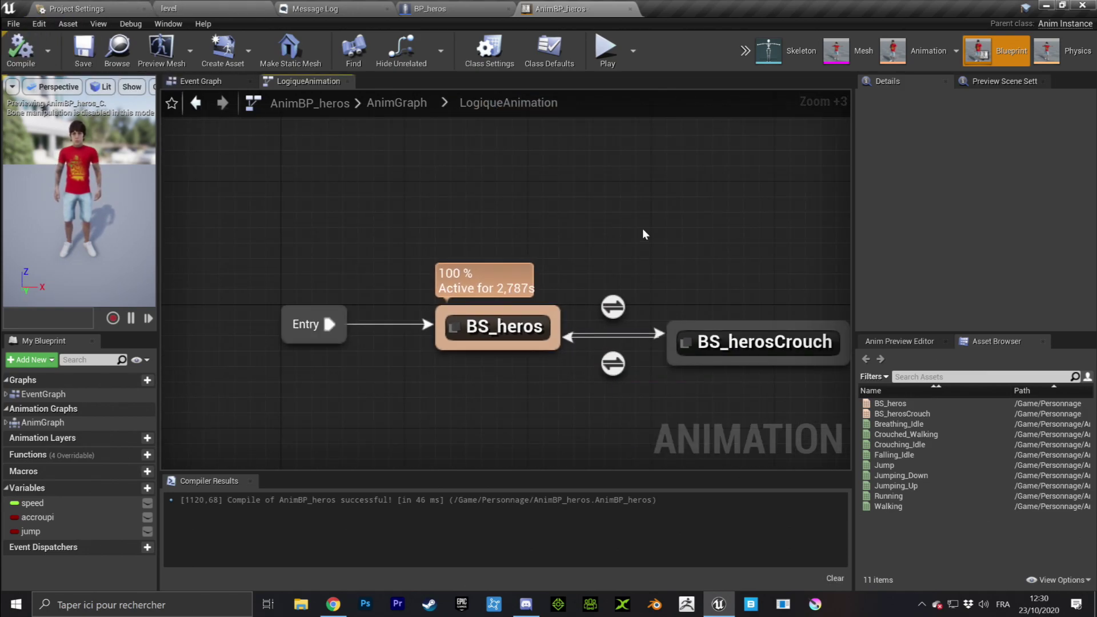
{"action": "mouse_move", "coordinate": [398, 394]}
{"action": "right_mouse_down"}
{"action": "mouse_move", "coordinate": [398, 319]}
{"action": "mouse_move", "coordinate": [377, 394]}
{"action": "right_mouse_up"}
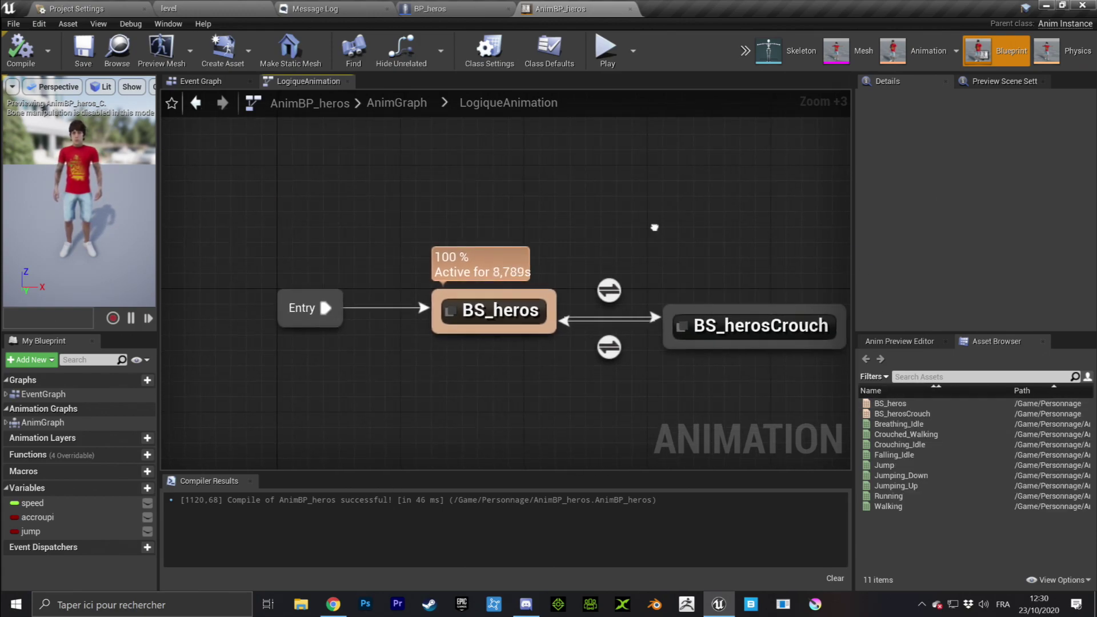
{"action": "right_click_drag", "start_coordinate": [654, 227], "coordinate": [609, 270]}
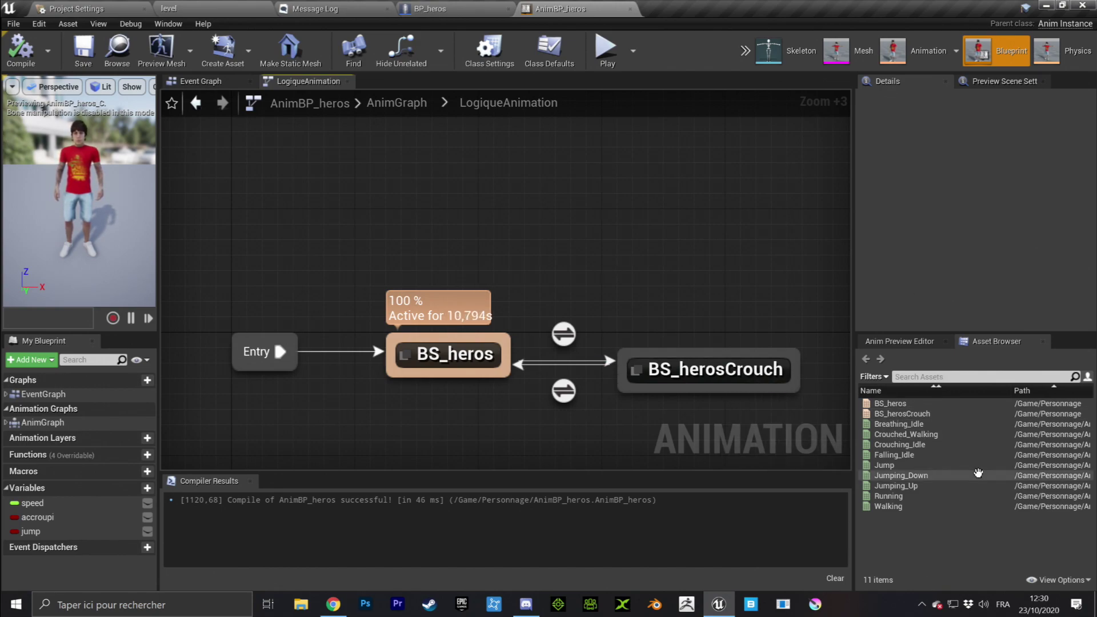
{"action": "left_click", "coordinate": [884, 465]}
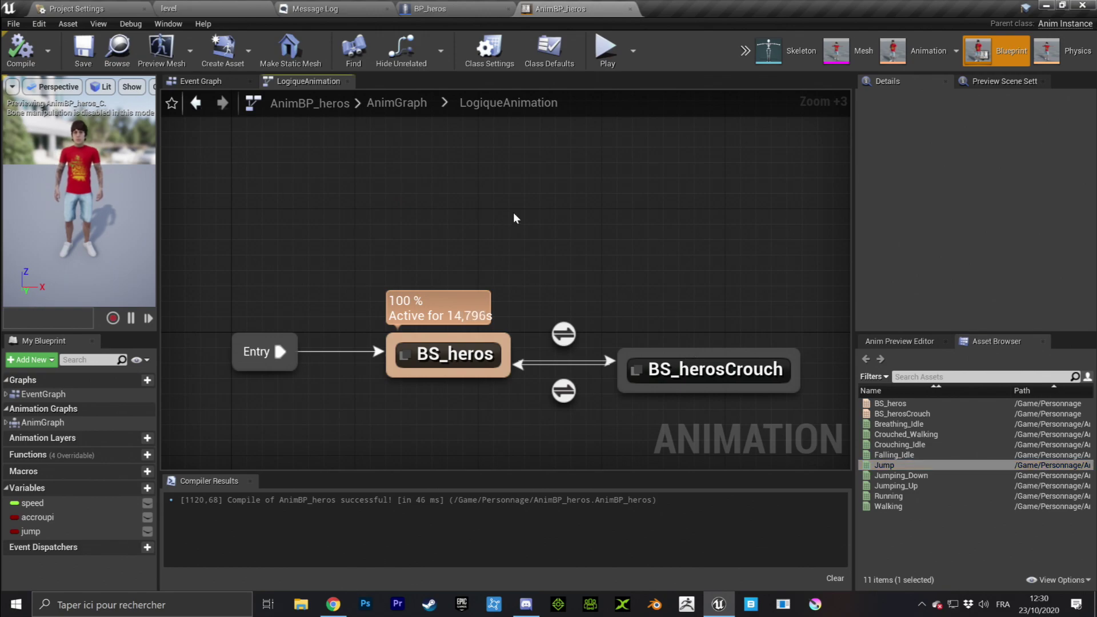
{"action": "left_click", "coordinate": [919, 476]}
{"action": "left_click", "coordinate": [900, 486]}
{"action": "left_click_drag", "start_coordinate": [900, 486], "coordinate": [303, 192]}
{"action": "left_click", "coordinate": [459, 177]}
{"action": "left_click_drag", "start_coordinate": [387, 210], "coordinate": [350, 187]}
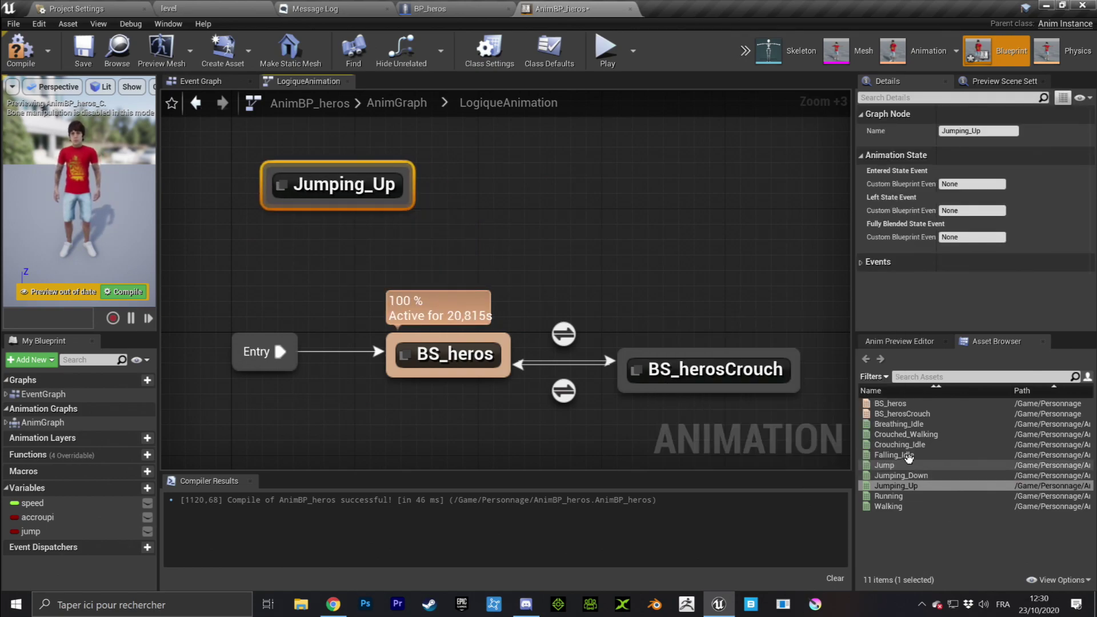
- Add the Falling_Idle animation as a state above BS_heros, spacing it higher and to the right of Jumping_Up
{"action": "left_click_drag", "start_coordinate": [898, 455], "coordinate": [473, 139]}
{"action": "right_click_drag", "start_coordinate": [685, 181], "coordinate": [741, 252]}
{"action": "left_click", "coordinate": [630, 216]}
{"action": "left_click_drag", "start_coordinate": [609, 236], "coordinate": [551, 180]}
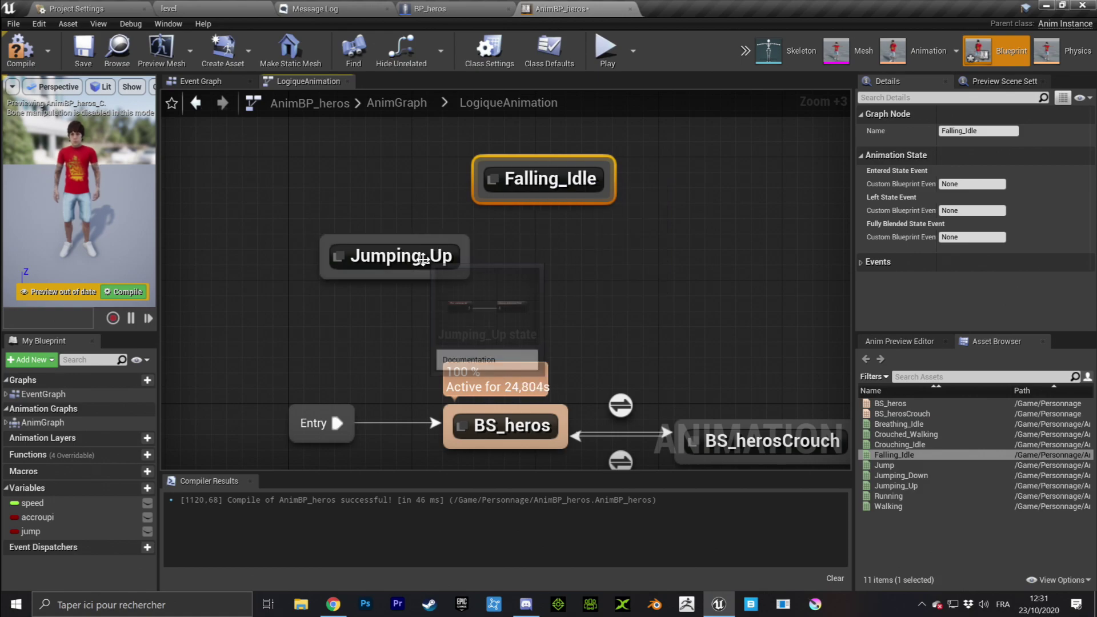
{"action": "left_click_drag", "start_coordinate": [426, 259], "coordinate": [364, 259]}
{"action": "left_click_drag", "start_coordinate": [543, 190], "coordinate": [512, 190]}
- Add the Jumping_Down animation as a state level with Jumping_Up on the right side, and shift all three new states slightly right
{"action": "left_click", "coordinate": [763, 314]}
{"action": "right_click_drag", "start_coordinate": [764, 316], "coordinate": [748, 303]}
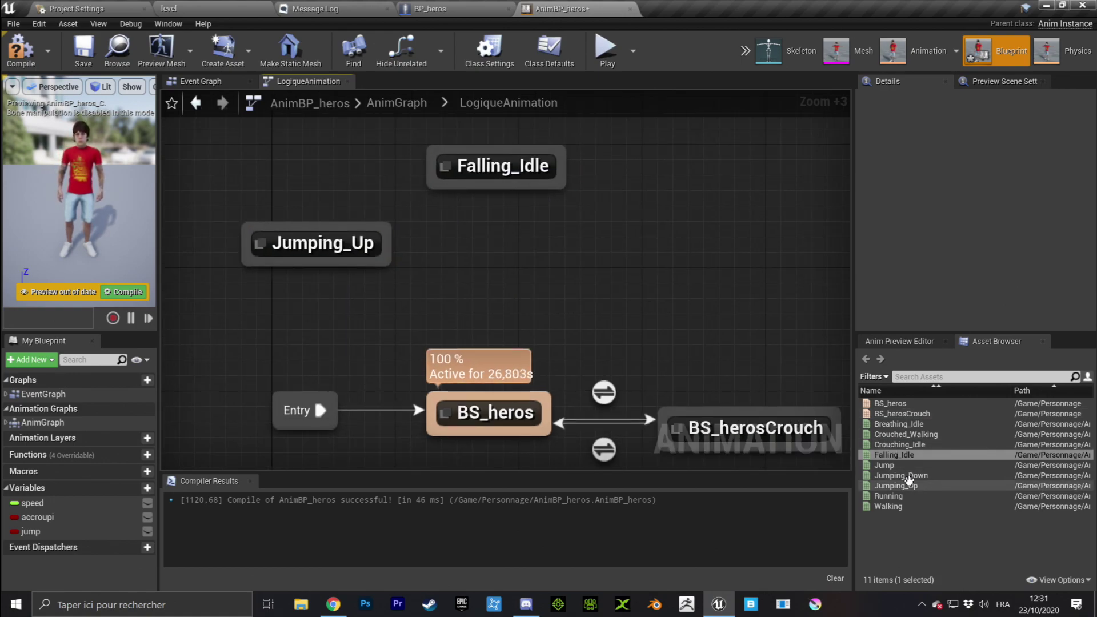
{"action": "left_click_drag", "start_coordinate": [901, 476], "coordinate": [590, 251]}
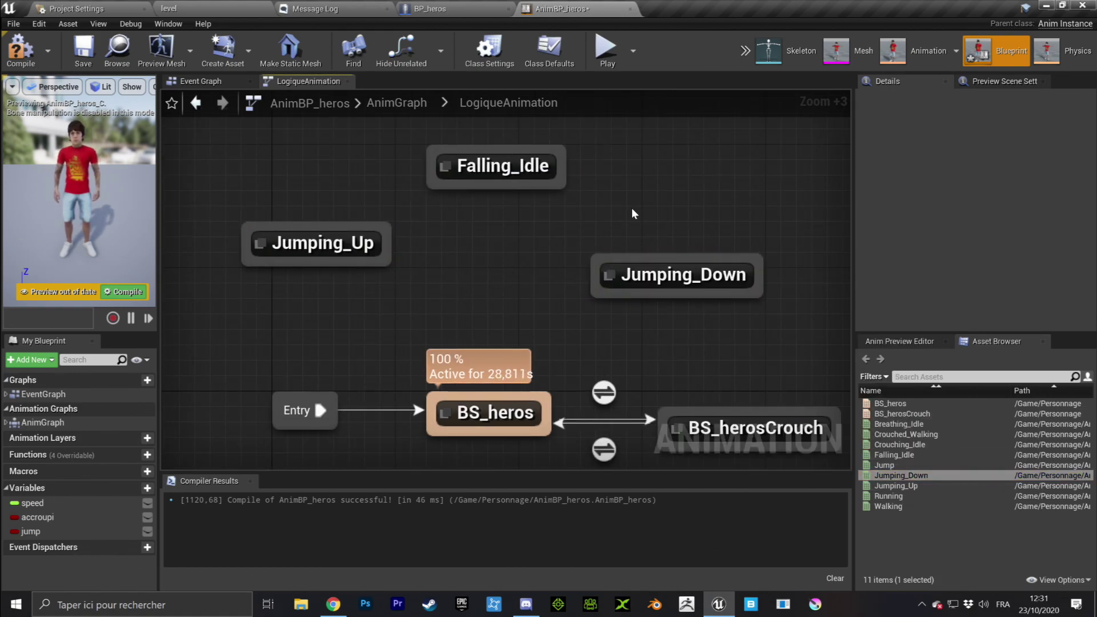
{"action": "left_click_drag", "start_coordinate": [661, 275], "coordinate": [661, 248]}
{"action": "left_click_drag", "start_coordinate": [280, 141], "coordinate": [785, 316]}
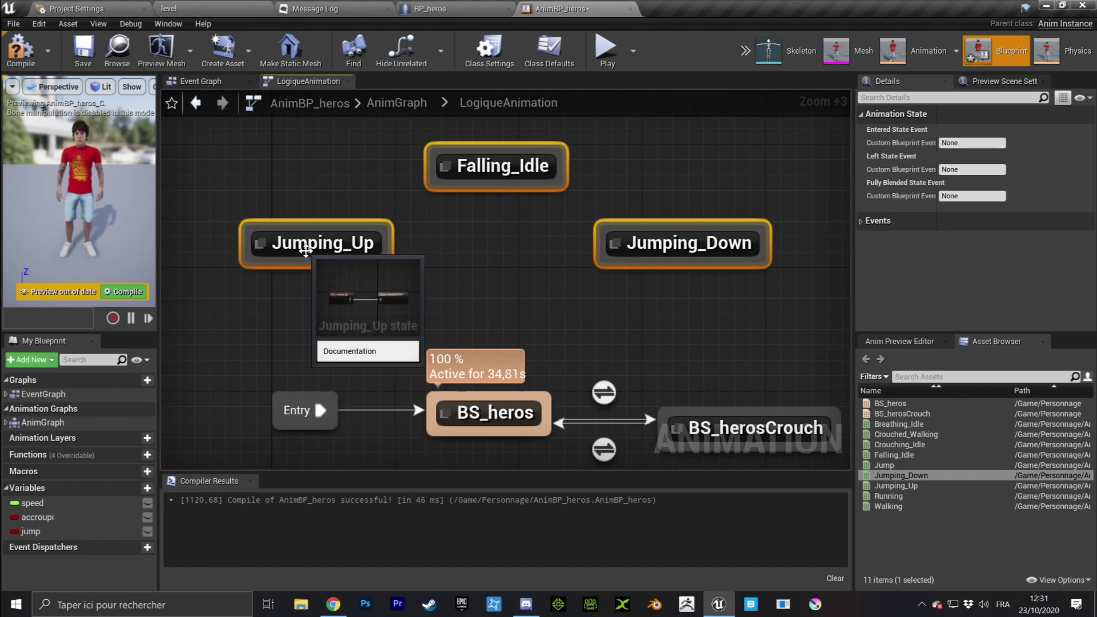
{"action": "left_click_drag", "start_coordinate": [328, 247], "coordinate": [360, 247]}
{"action": "left_click", "coordinate": [451, 261]}
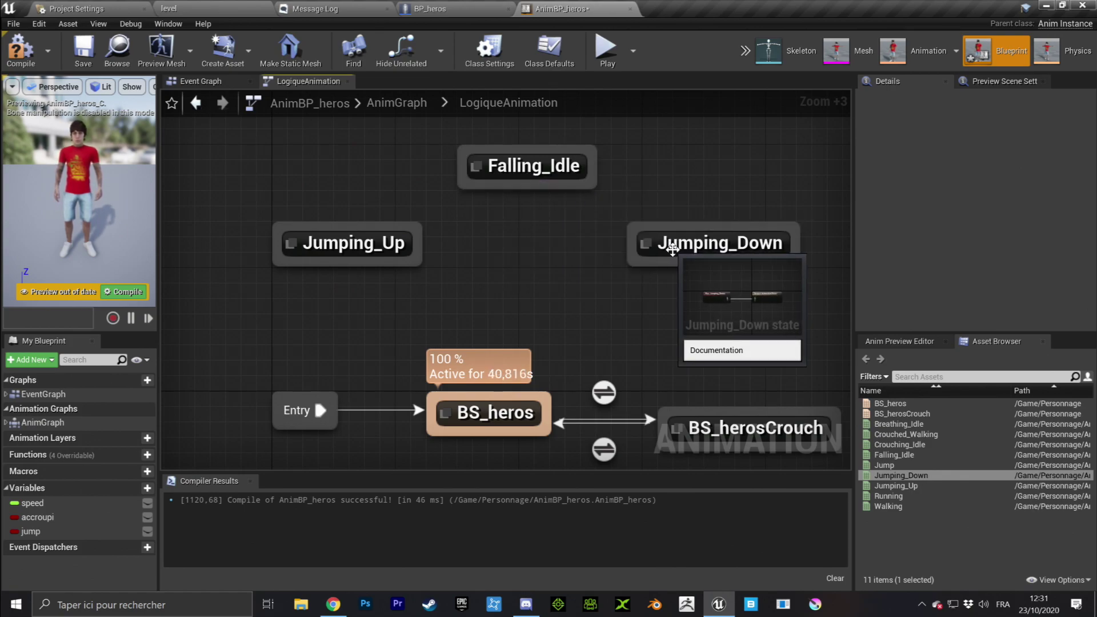
- Move Falling_Idle below Jumping_Up and Jumping_Down to its left, and relocate the three states as a group
{"action": "left_click_drag", "start_coordinate": [522, 164], "coordinate": [313, 310]}
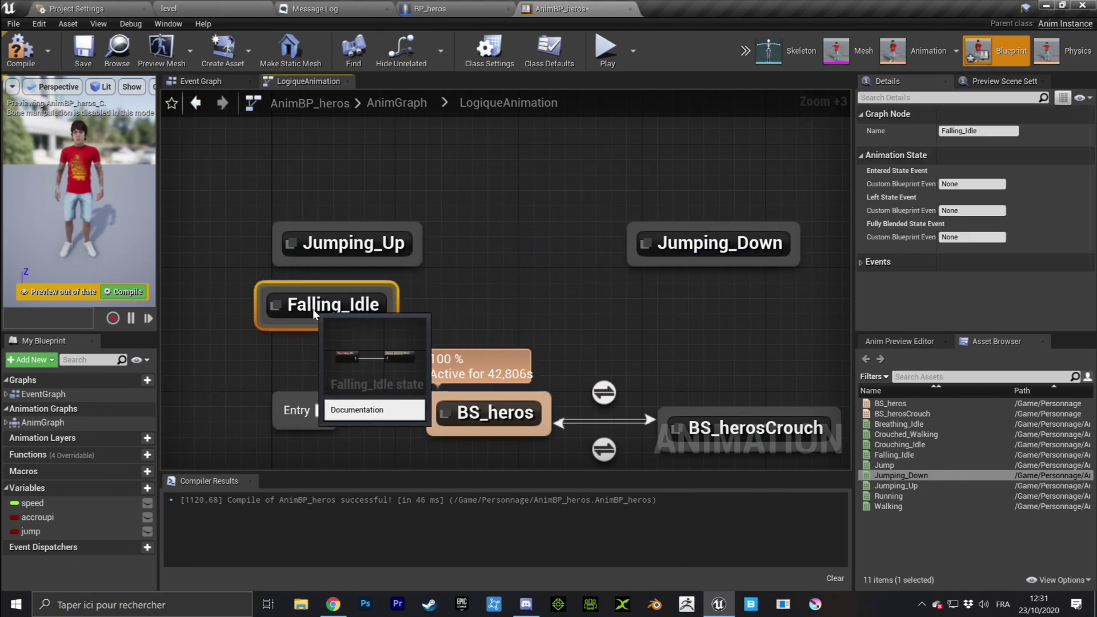
{"action": "left_click_drag", "start_coordinate": [732, 243], "coordinate": [179, 197]}
{"action": "right_click_drag", "start_coordinate": [451, 219], "coordinate": [615, 199]}
{"action": "left_click_drag", "start_coordinate": [198, 156], "coordinate": [428, 506]}
{"action": "right_click_drag", "start_coordinate": [527, 255], "coordinate": [565, 91]}
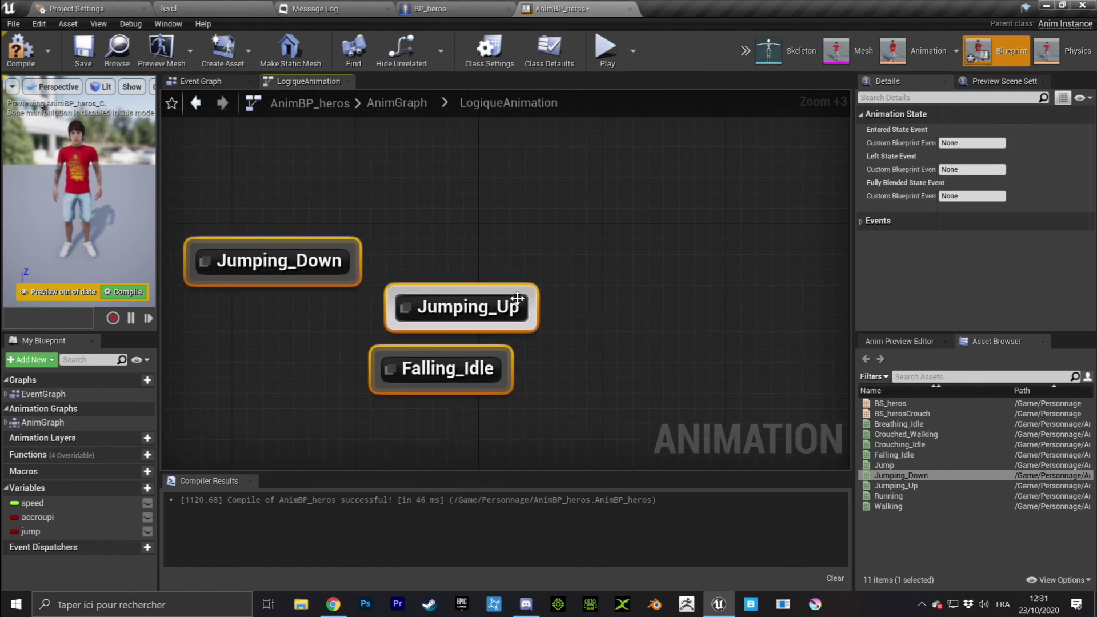
{"action": "scroll", "coordinate": [517, 301], "scroll_direction": "down", "scroll_amount": 5}
{"action": "right_click_drag", "start_coordinate": [594, 293], "coordinate": [495, 390]}
{"action": "left_click_drag", "start_coordinate": [398, 398], "coordinate": [560, 160]}
- Rearrange the states above BS_heros with Jumping_Up on the left, Falling_Idle at the top centre and Jumping_Down on the right
{"action": "right_click_drag", "start_coordinate": [611, 213], "coordinate": [629, 288]}
{"action": "scroll", "coordinate": [630, 293], "scroll_direction": "up", "scroll_amount": 2}
{"action": "left_click", "coordinate": [559, 219]}
{"action": "left_click_drag", "start_coordinate": [559, 219], "coordinate": [365, 251]}
{"action": "left_click_drag", "start_coordinate": [550, 256], "coordinate": [593, 235]}
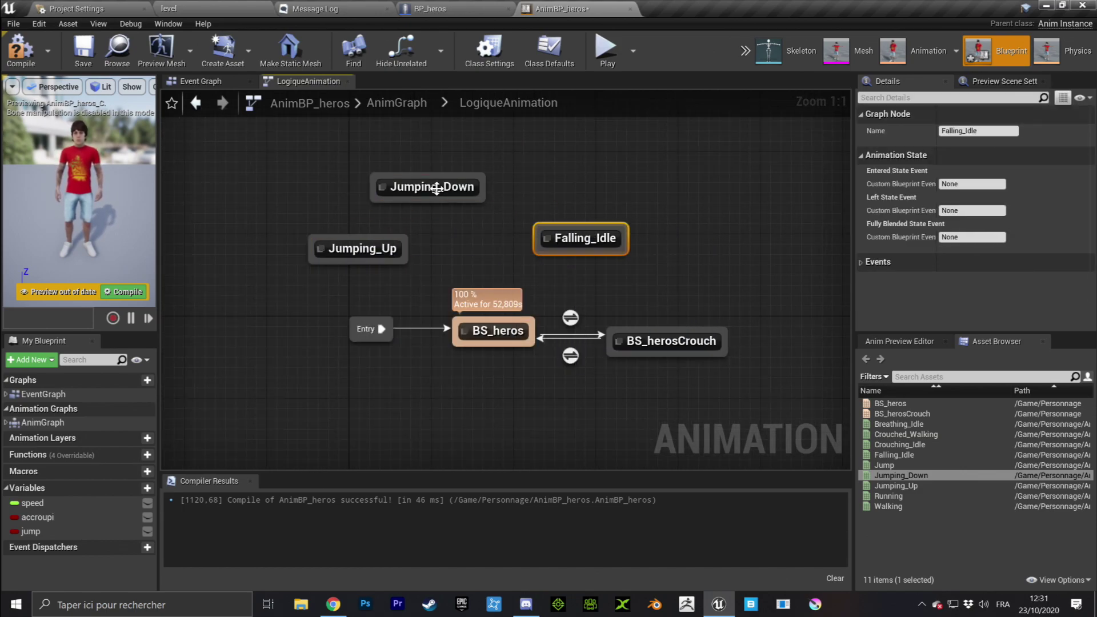
{"action": "left_click_drag", "start_coordinate": [436, 187], "coordinate": [687, 208]}
{"action": "left_click_drag", "start_coordinate": [574, 241], "coordinate": [468, 180]}
{"action": "left_click_drag", "start_coordinate": [670, 209], "coordinate": [605, 251]}
- Select the three jump states together, compile the animation blueprint and clear the selection
{"action": "right_click_drag", "start_coordinate": [603, 209], "coordinate": [640, 208]}
{"action": "left_click_drag", "start_coordinate": [310, 160], "coordinate": [662, 218]}
{"action": "right_click_drag", "start_coordinate": [665, 284], "coordinate": [685, 308]}
{"action": "scroll", "coordinate": [688, 312], "scroll_direction": "up", "scroll_amount": 4}
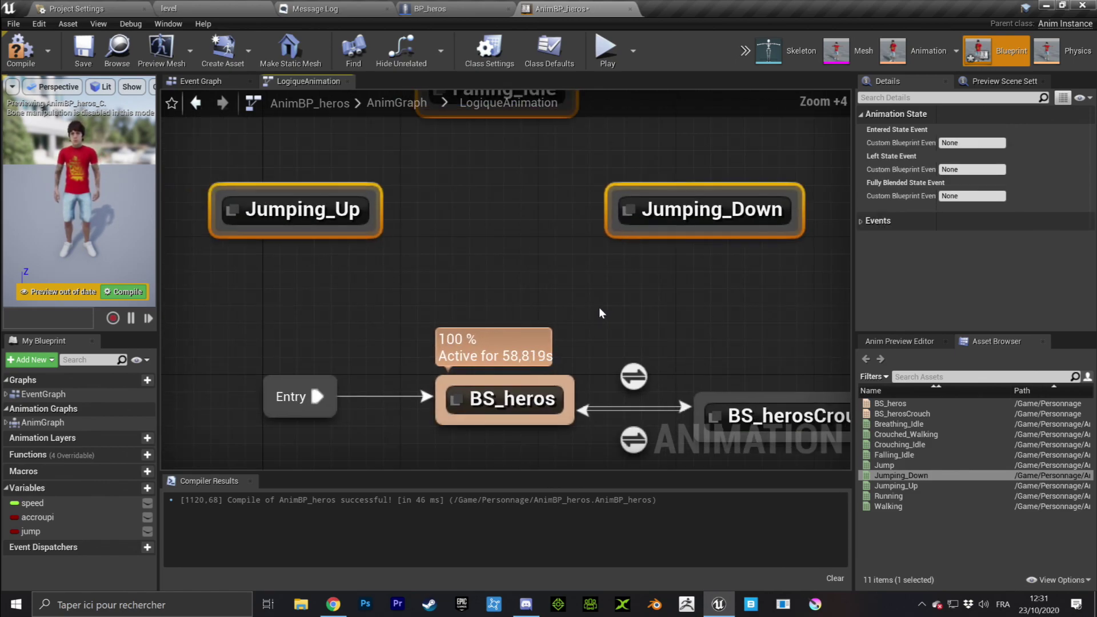
{"action": "scroll", "coordinate": [749, 318], "scroll_direction": "down", "scroll_amount": 1}
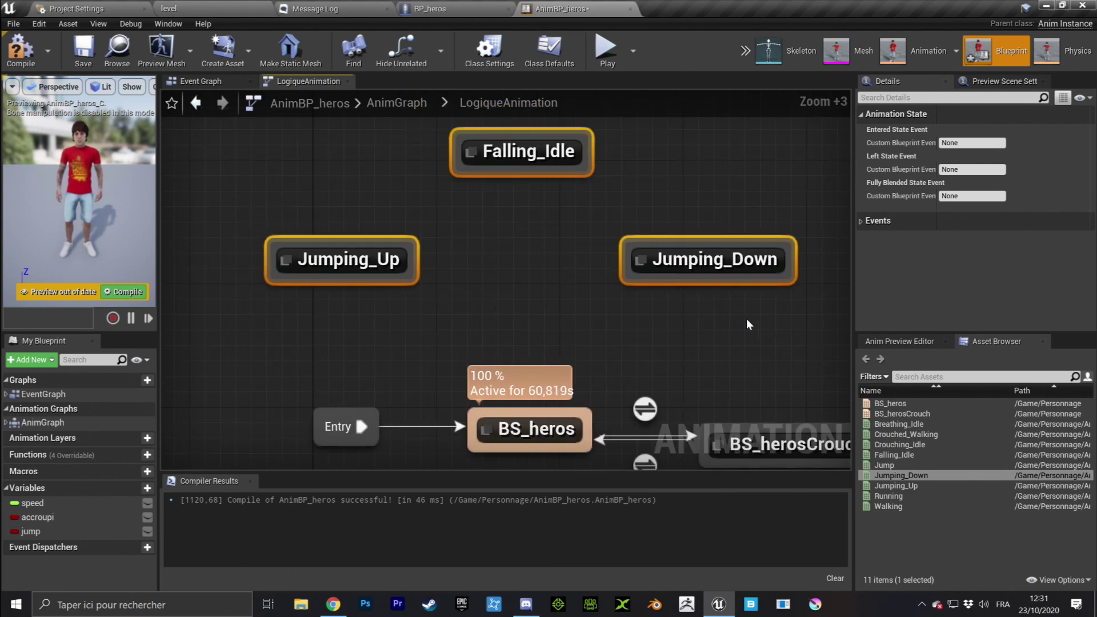
{"action": "right_click_drag", "start_coordinate": [746, 318], "coordinate": [657, 304]}
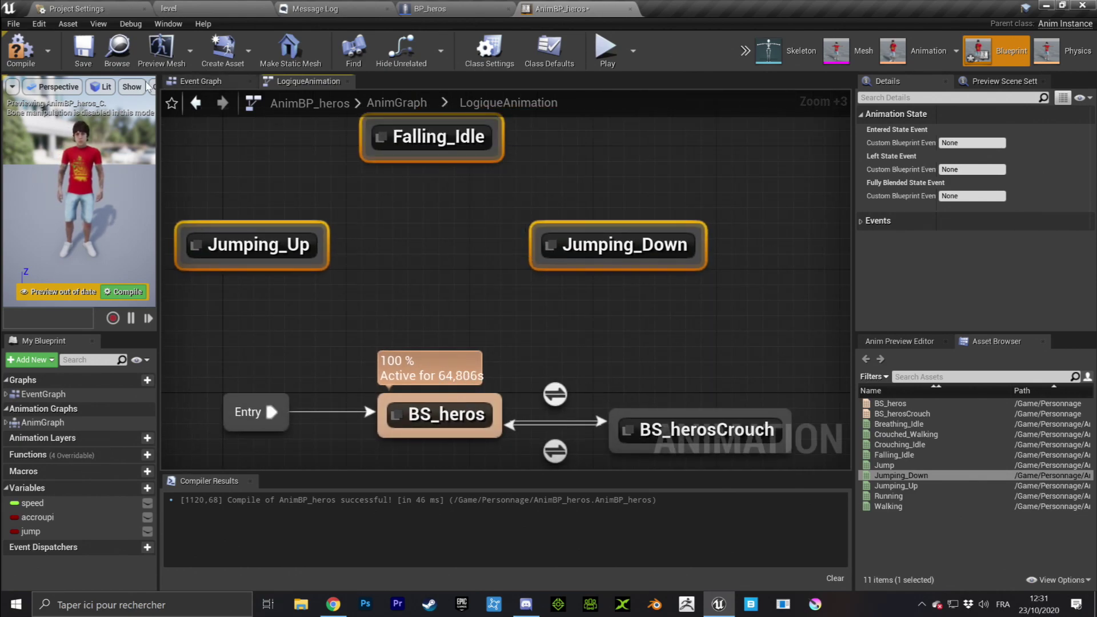
{"action": "left_click", "coordinate": [21, 48]}
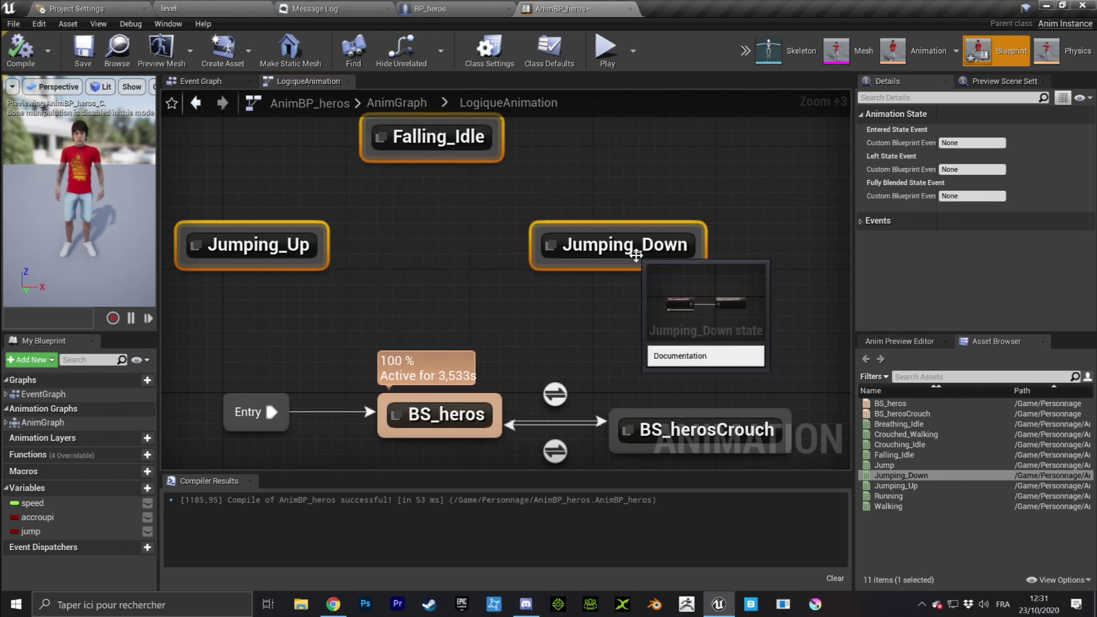
{"action": "left_click", "coordinate": [463, 304]}
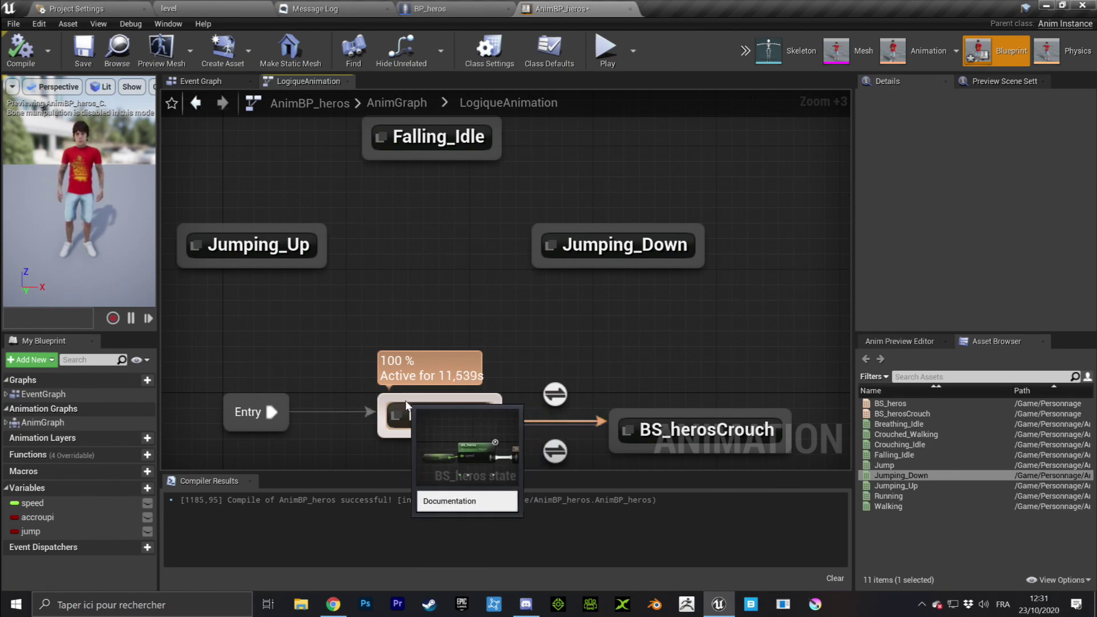
- Create a transition from the BS_heros state to the Jumping_Up state and select its transition rule
{"action": "left_click_drag", "start_coordinate": [406, 400], "coordinate": [357, 273]}
{"action": "left_click", "coordinate": [377, 233]}
{"action": "left_click_drag", "start_coordinate": [399, 401], "coordinate": [306, 274]}
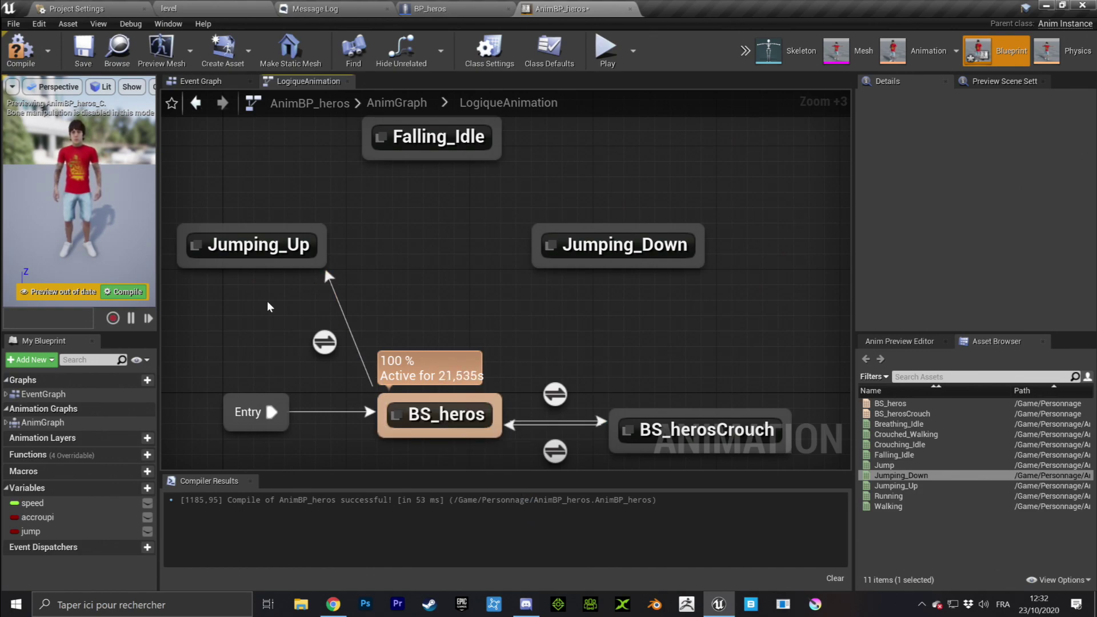
{"action": "left_click", "coordinate": [324, 342]}
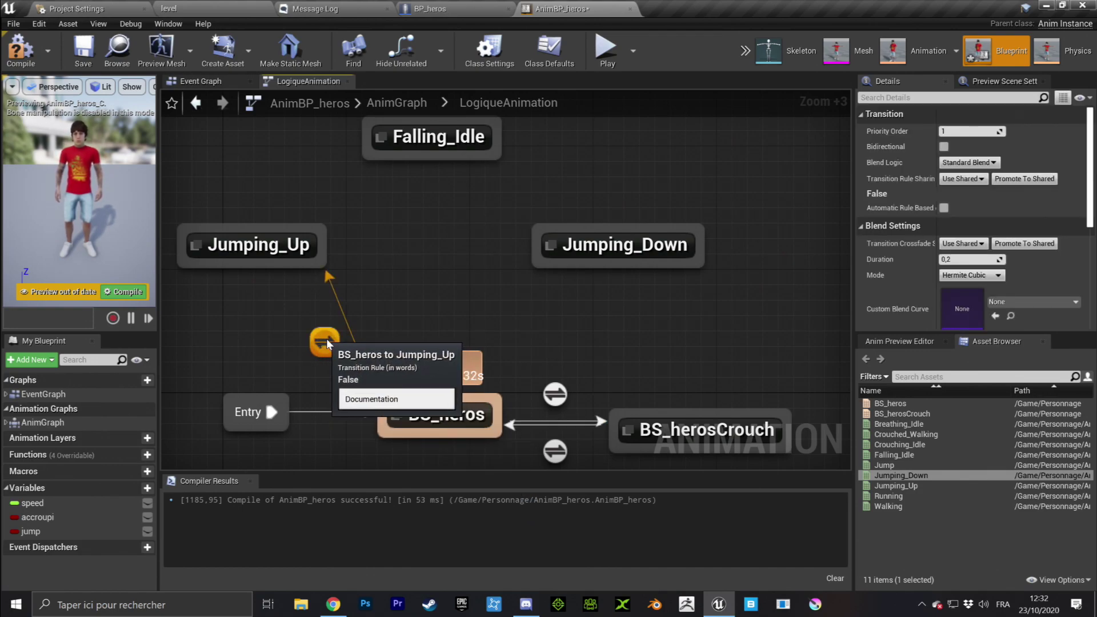
{"action": "left_click_drag", "start_coordinate": [279, 309], "coordinate": [366, 377]}
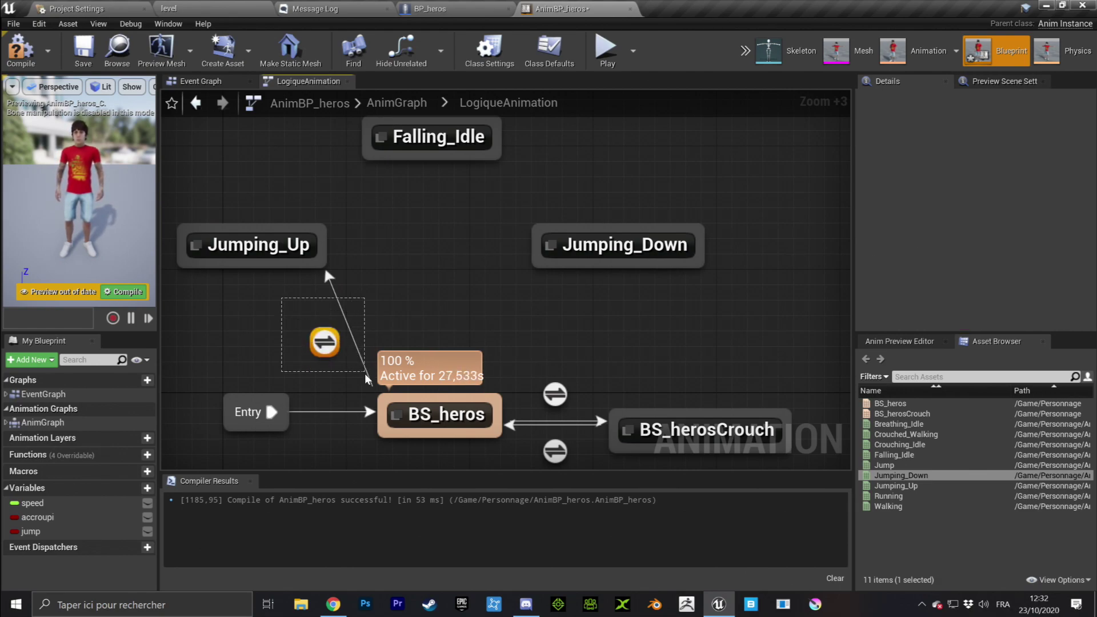
- Create a transition from the Jumping_Up state to the Falling_Idle state
{"action": "left_click", "coordinate": [329, 342]}
{"action": "left_click", "coordinate": [324, 266]}
{"action": "right_click_drag", "start_coordinate": [399, 278], "coordinate": [430, 315]}
{"action": "right_click_drag", "start_coordinate": [471, 438], "coordinate": [530, 437]}
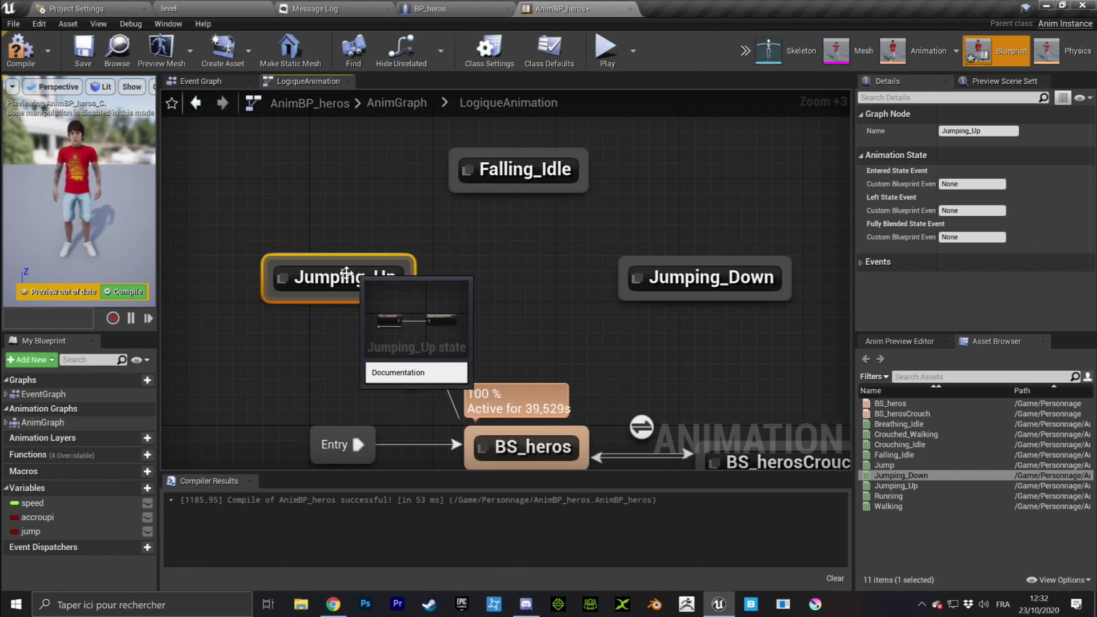
{"action": "left_click_drag", "start_coordinate": [406, 260], "coordinate": [479, 198]}
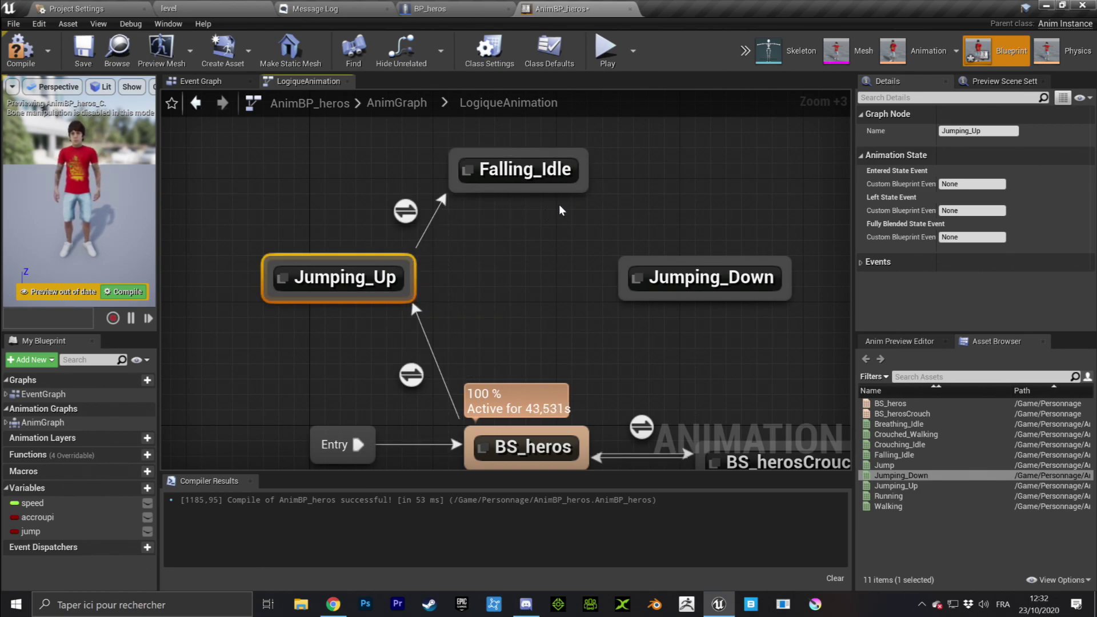
- Create transitions from Falling_Idle to Jumping_Down and from Jumping_Down back to BS_heros
{"action": "left_click_drag", "start_coordinate": [584, 184], "coordinate": [722, 274]}
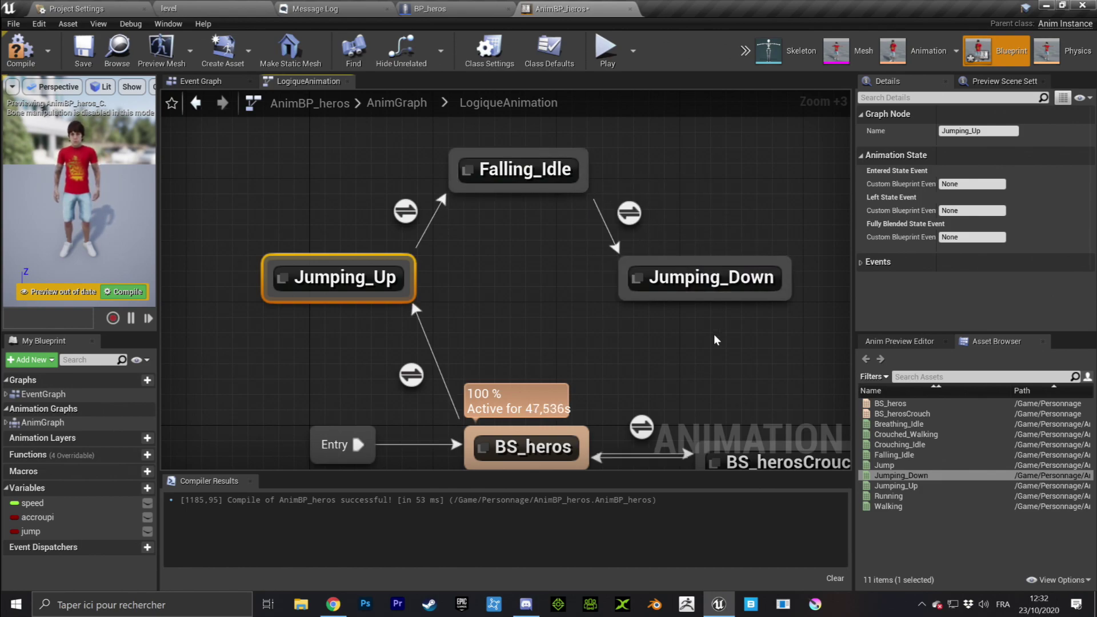
{"action": "right_click_drag", "start_coordinate": [723, 326], "coordinate": [726, 291]}
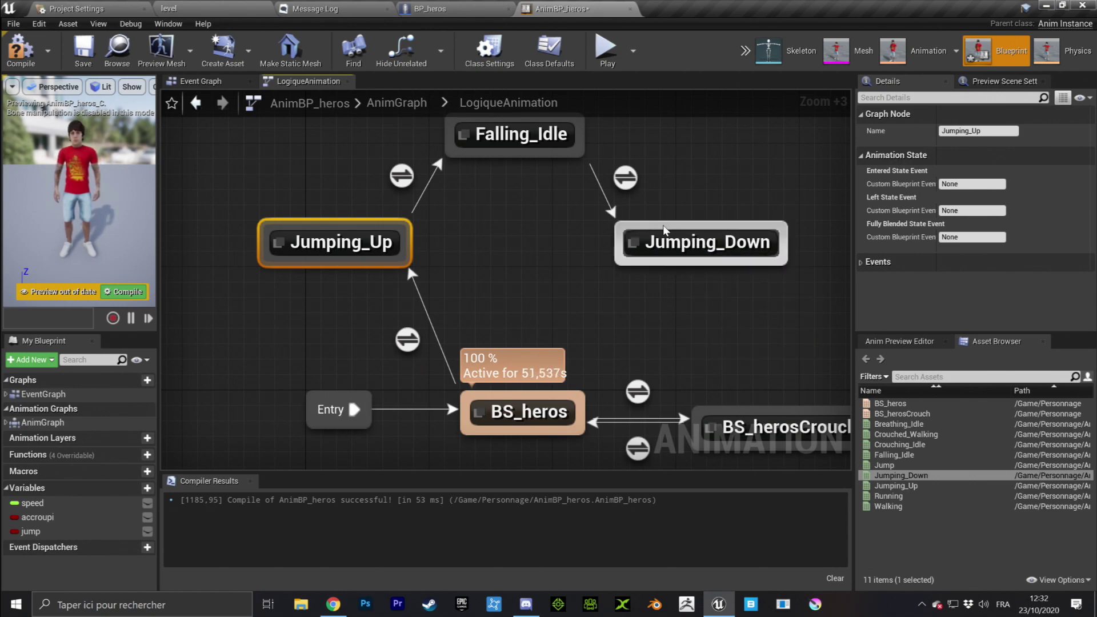
{"action": "left_click_drag", "start_coordinate": [694, 262], "coordinate": [567, 396]}
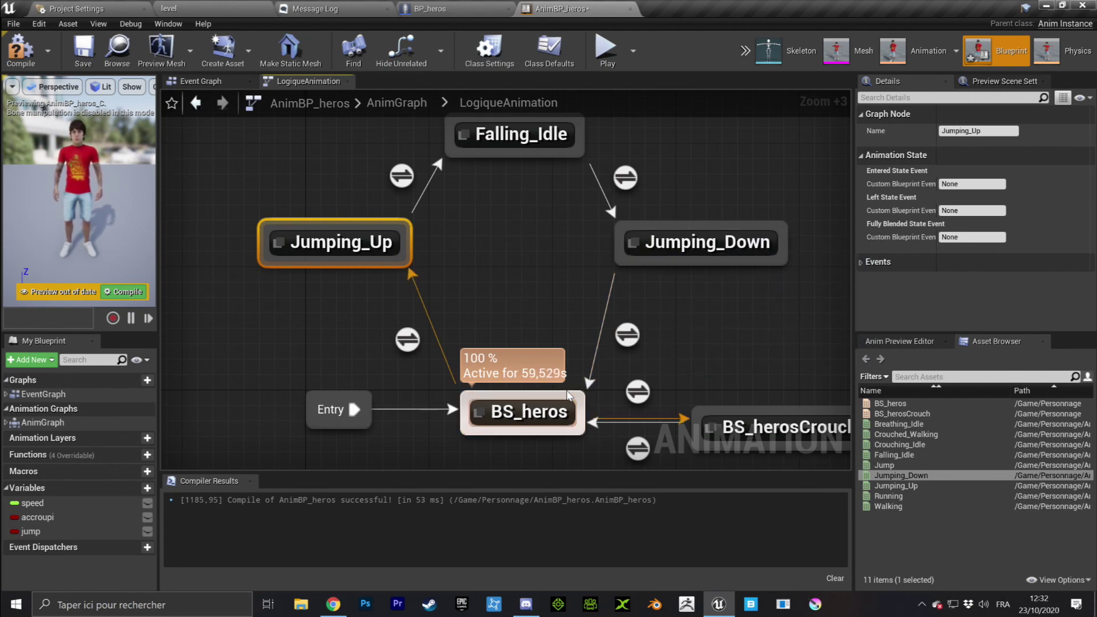
{"action": "mouse_move", "coordinate": [690, 240]}
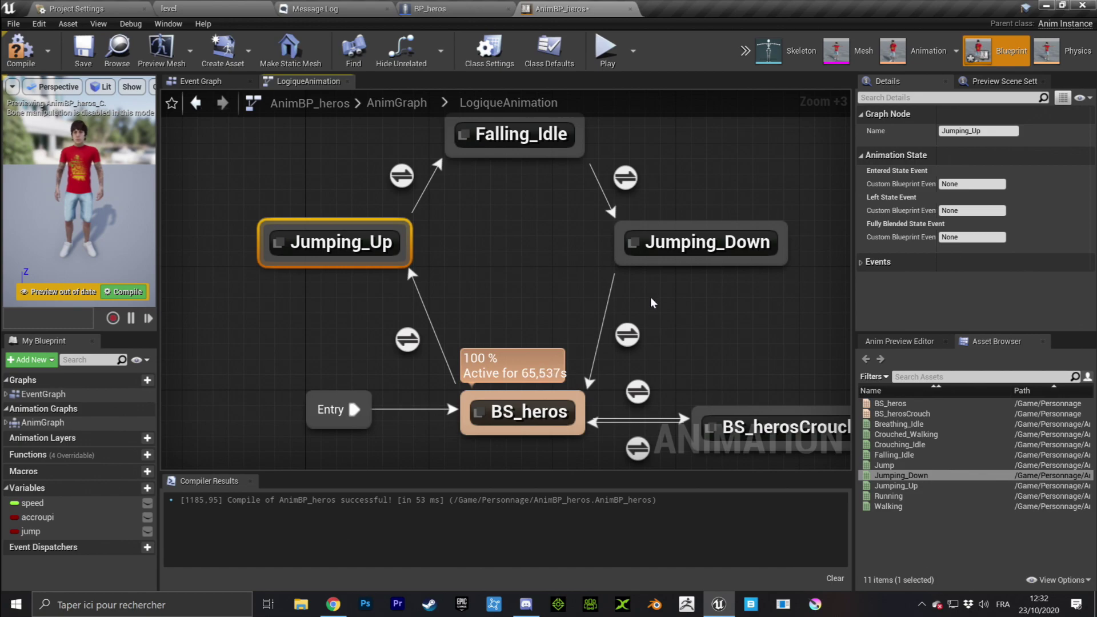
{"action": "right_click_drag", "start_coordinate": [594, 277], "coordinate": [553, 278]}
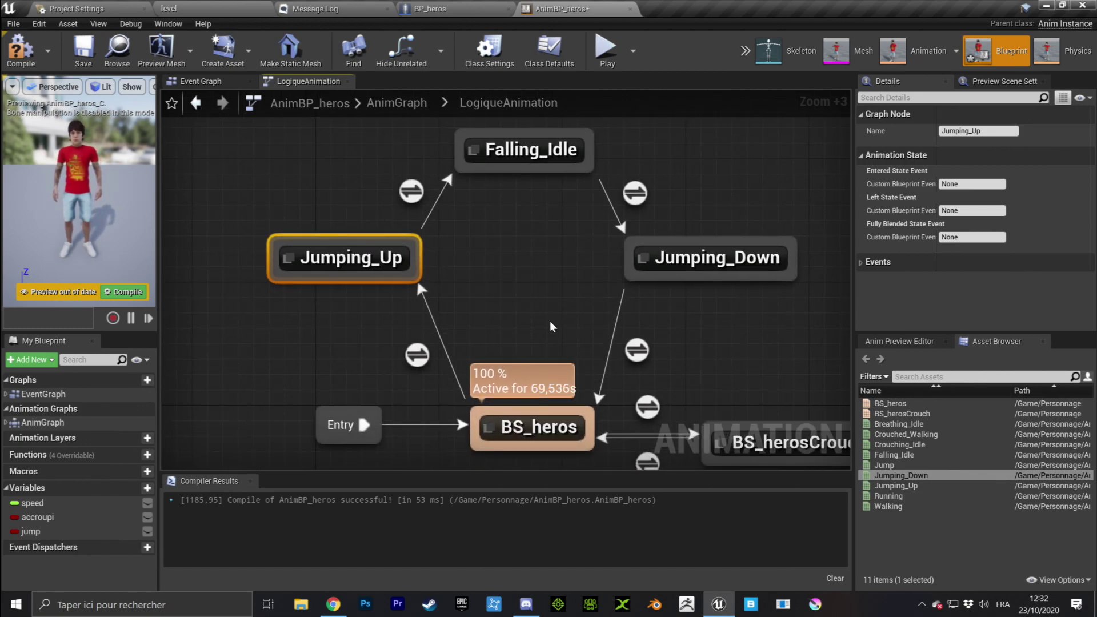
- Disable Loop Animation on the Play Jumping_Up node inside the Jumping_Up state and compile the animation blueprint
{"action": "left_click", "coordinate": [361, 262]}
{"action": "mouse_move", "coordinate": [545, 259]}
{"action": "right_mouse_down"}
{"action": "mouse_move", "coordinate": [574, 267]}
{"action": "mouse_move", "coordinate": [542, 265]}
{"action": "right_mouse_up"}
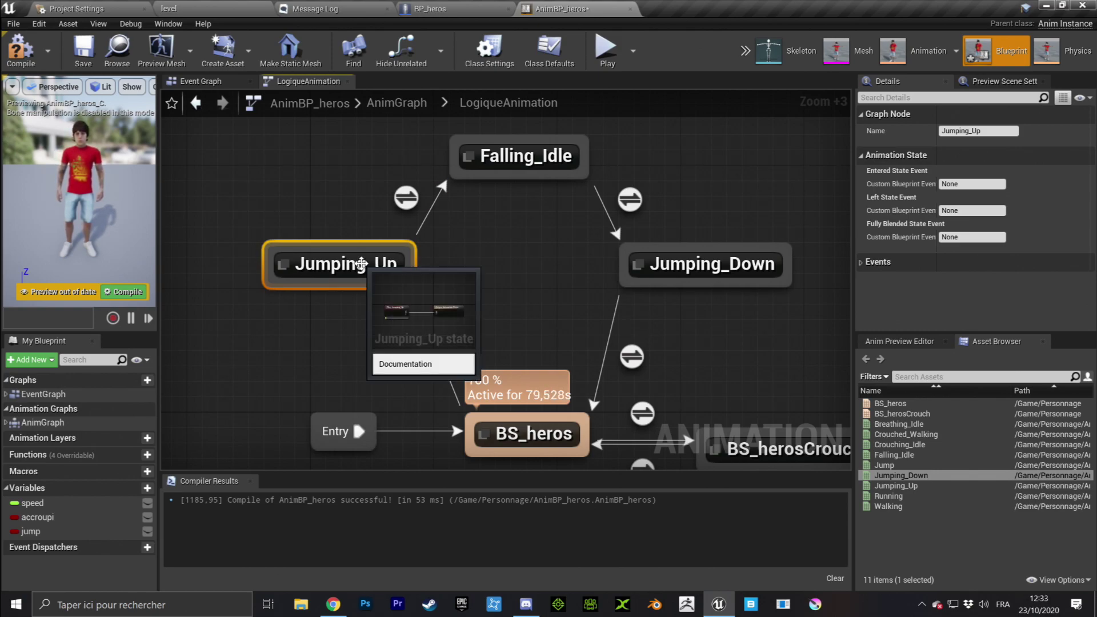
{"action": "left_click", "coordinate": [730, 267]}
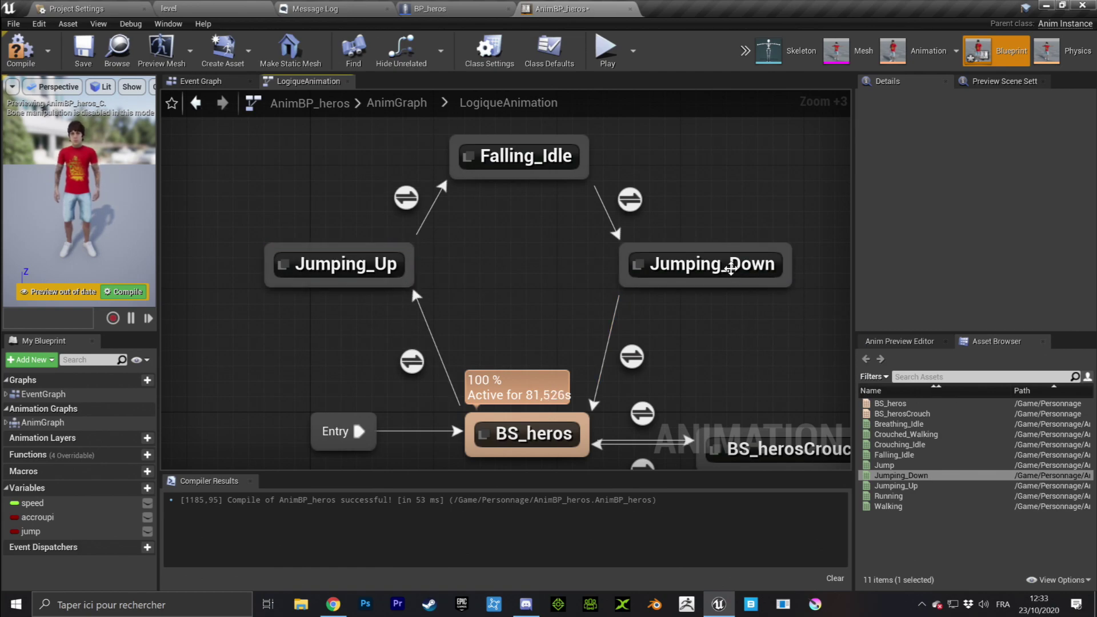
{"action": "left_click", "coordinate": [488, 288]}
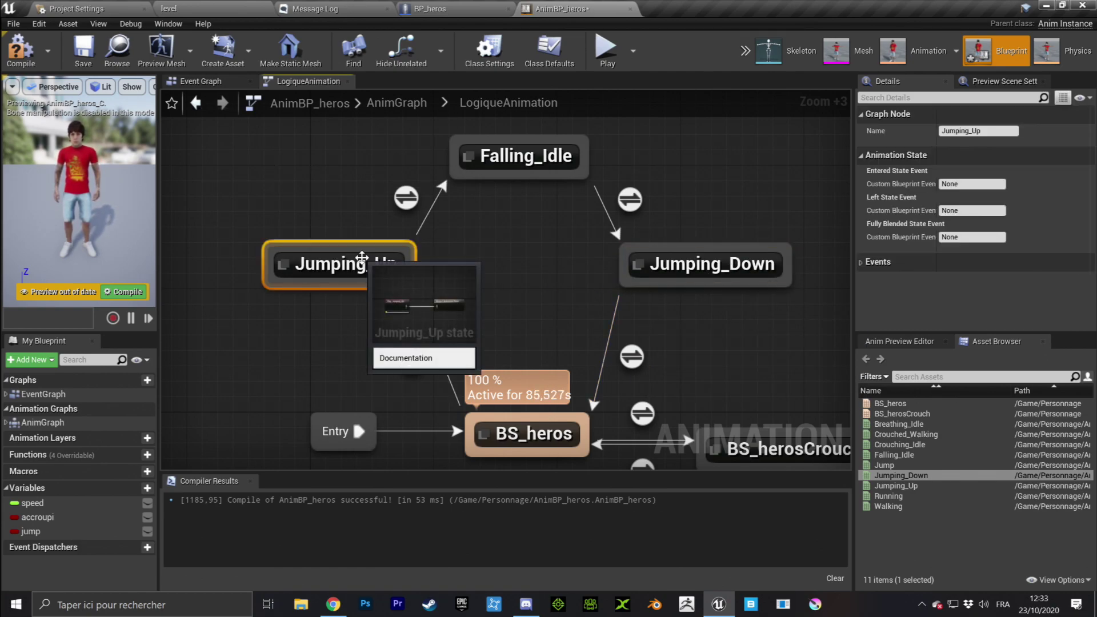
{"action": "double_click", "coordinate": [364, 262]}
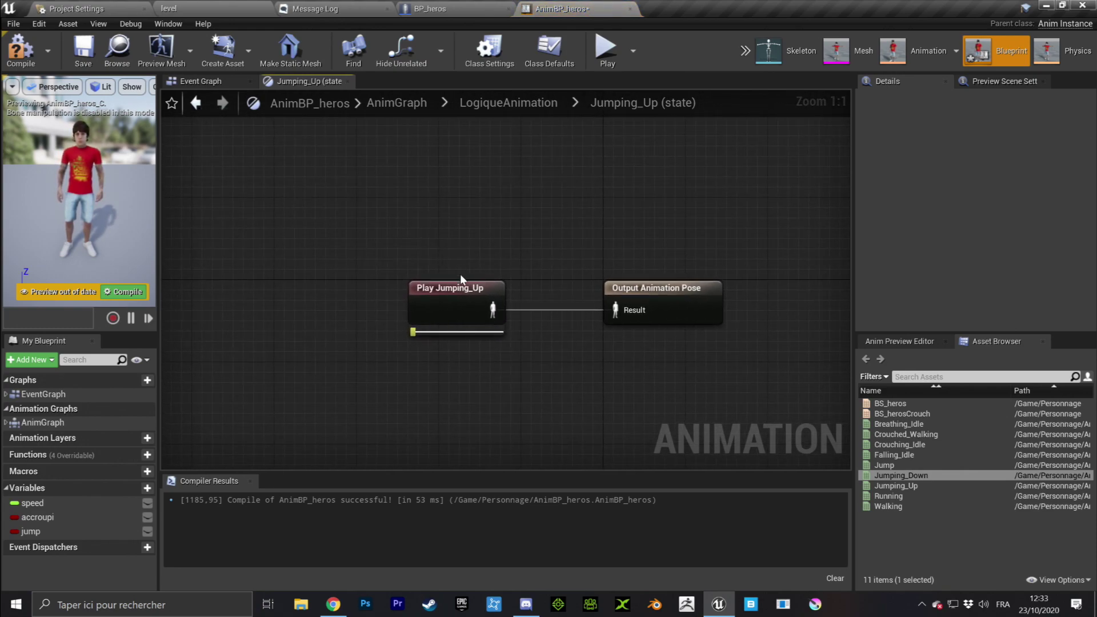
{"action": "scroll", "coordinate": [466, 277], "scroll_direction": "up", "scroll_amount": 7}
{"action": "right_click_drag", "start_coordinate": [466, 277], "coordinate": [492, 167]}
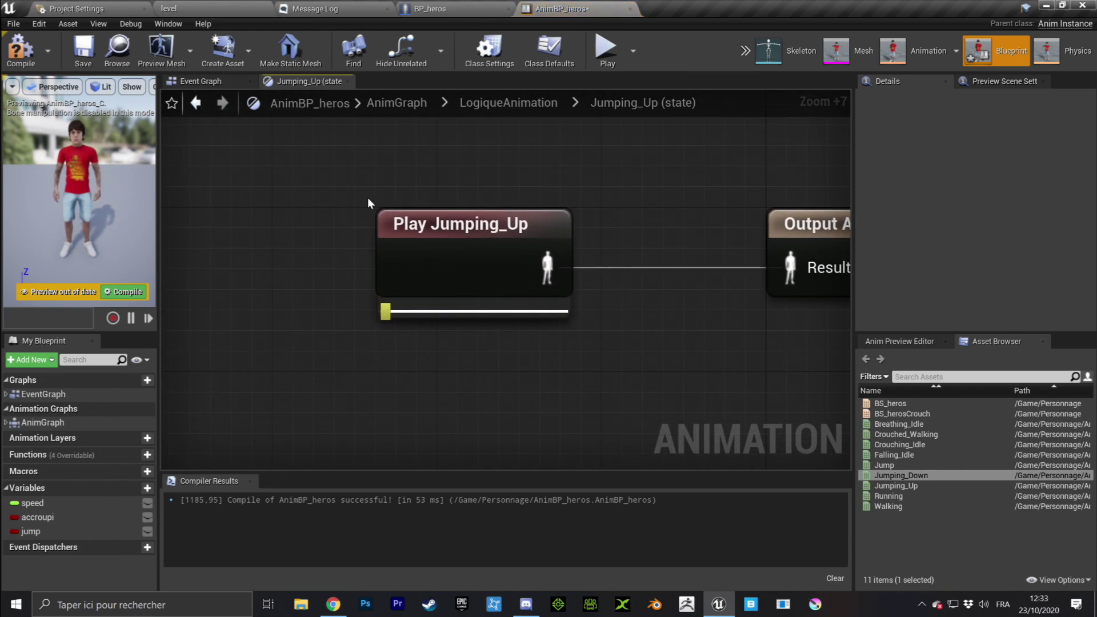
{"action": "left_click_drag", "start_coordinate": [297, 149], "coordinate": [649, 389]}
{"action": "right_click_drag", "start_coordinate": [649, 390], "coordinate": [478, 369]}
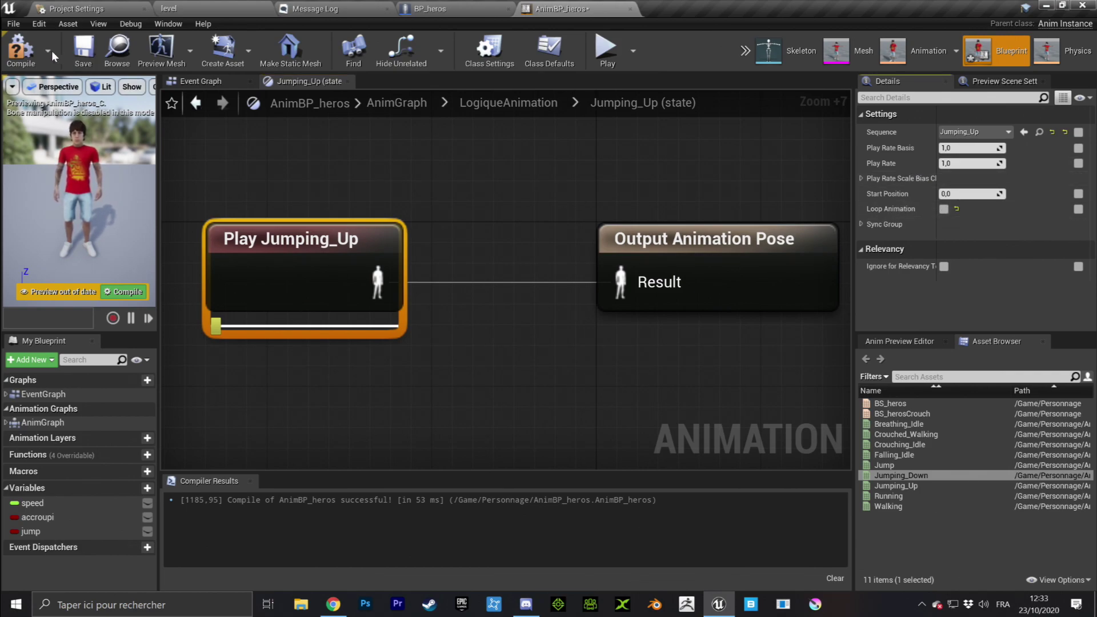
{"action": "left_click", "coordinate": [21, 49]}
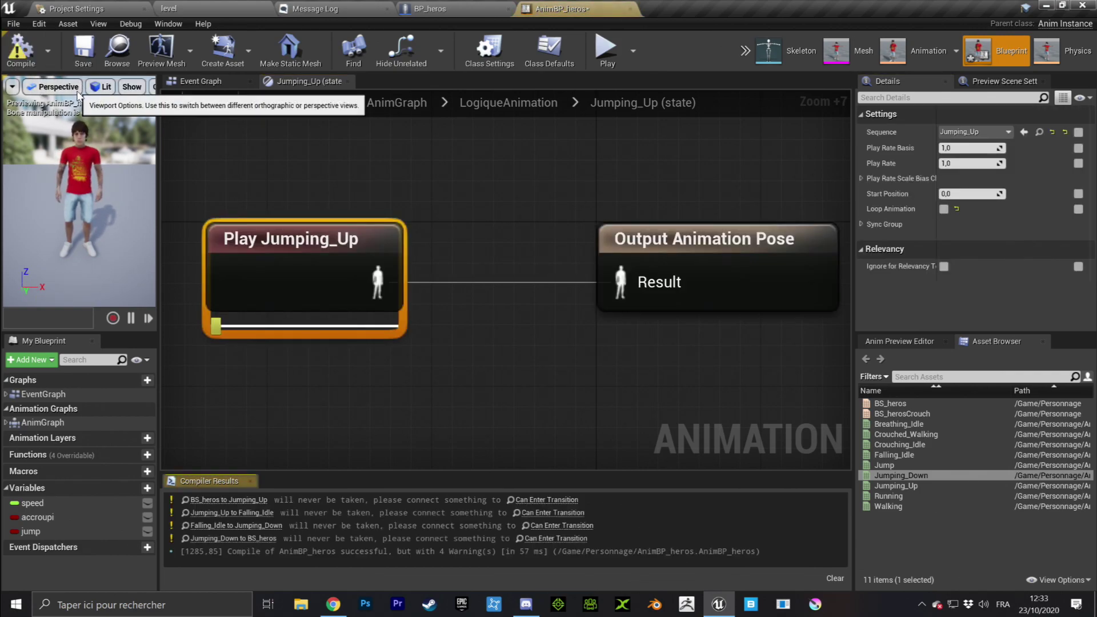
- Disable Loop Animation on the Play Jumping_Down node inside the Jumping_Down state, compile, and return to the LogiqueAnimation state machine
{"action": "left_click", "coordinate": [535, 106]}
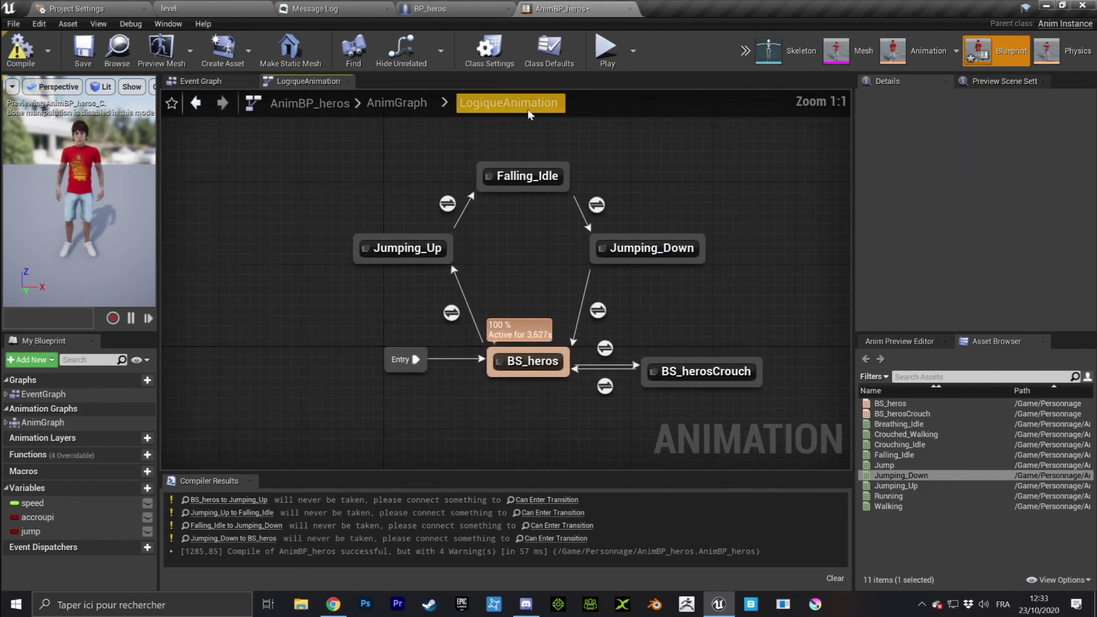
{"action": "scroll", "coordinate": [542, 240], "scroll_direction": "up", "scroll_amount": 4}
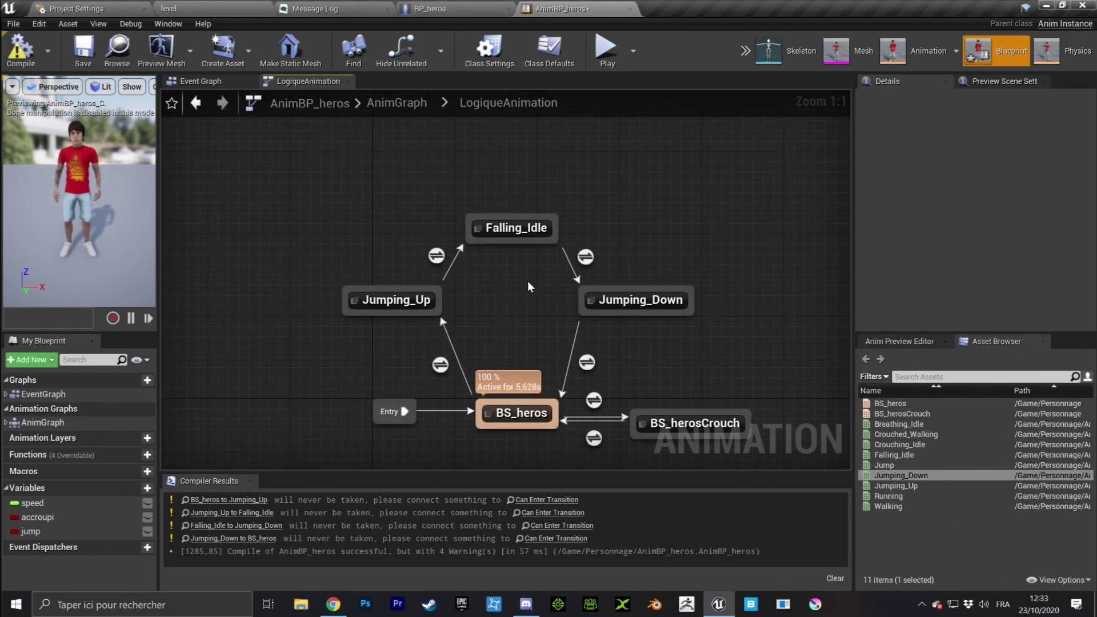
{"action": "left_click", "coordinate": [509, 234]}
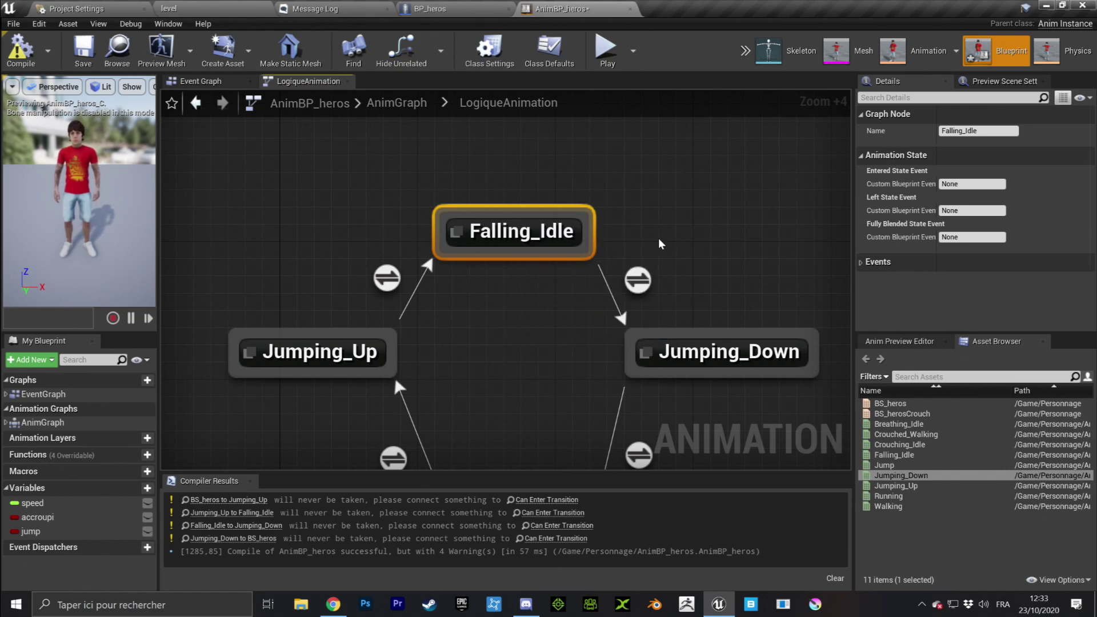
{"action": "right_click_drag", "start_coordinate": [730, 286], "coordinate": [607, 147]}
{"action": "left_click", "coordinate": [625, 215]}
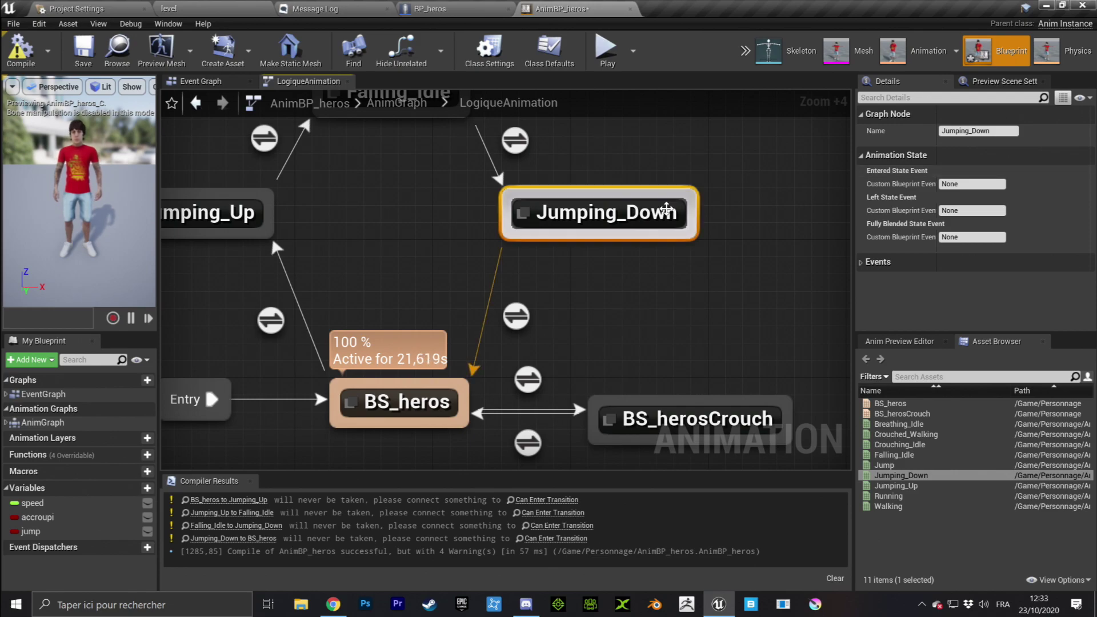
{"action": "double_click", "coordinate": [643, 214]}
{"action": "left_click_drag", "start_coordinate": [371, 200], "coordinate": [543, 390]}
{"action": "scroll", "coordinate": [539, 350], "scroll_direction": "up", "scroll_amount": 3}
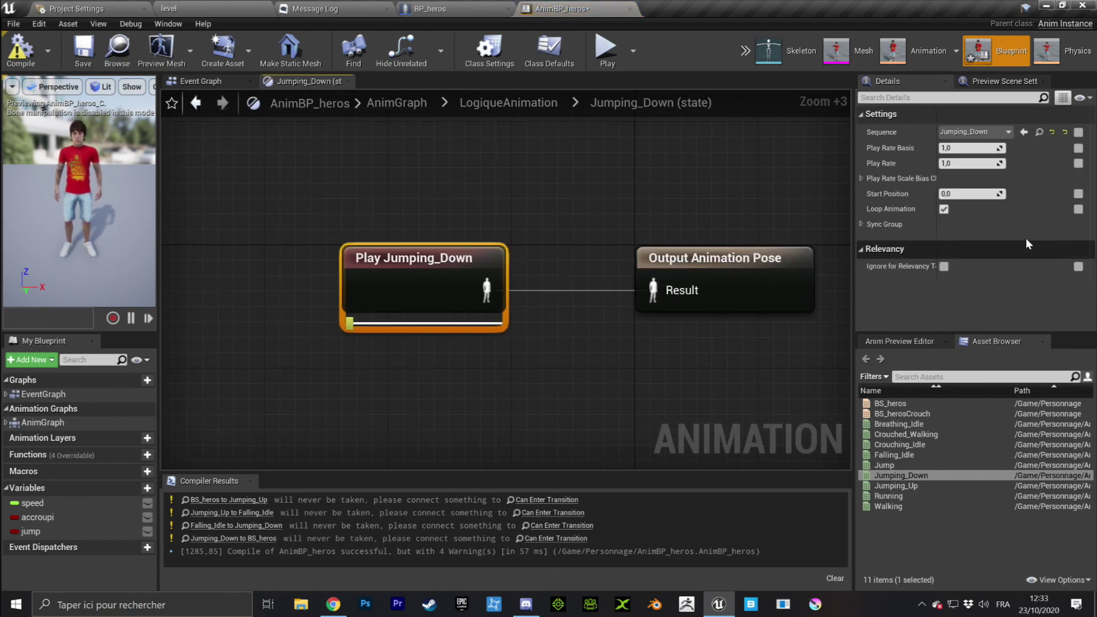
{"action": "left_click", "coordinate": [944, 209]}
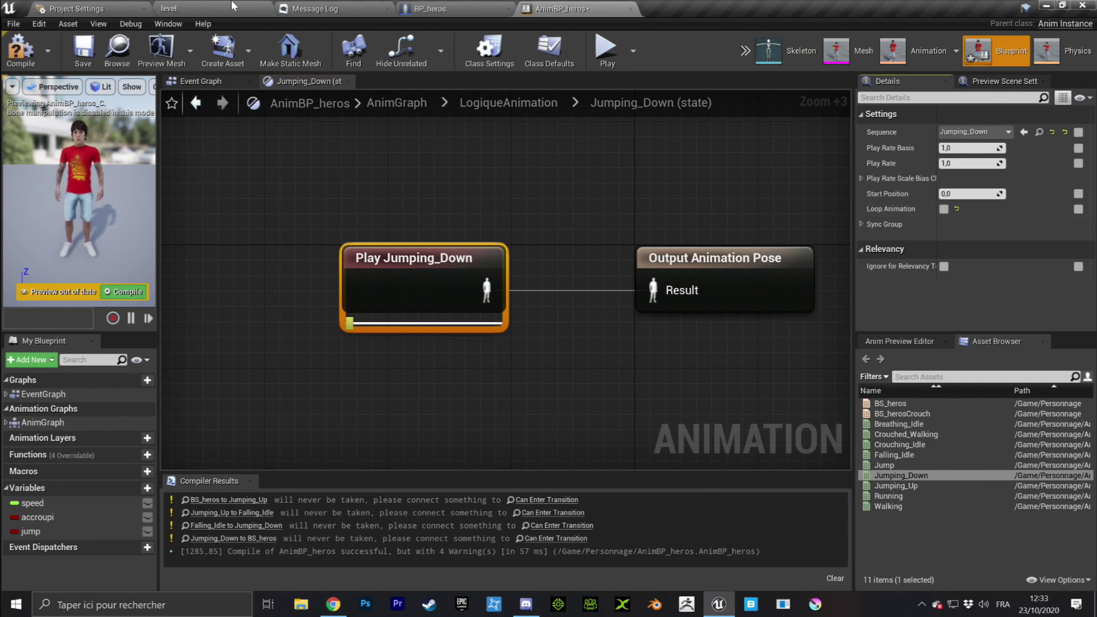
{"action": "left_click", "coordinate": [20, 49]}
{"action": "left_click", "coordinate": [477, 104]}
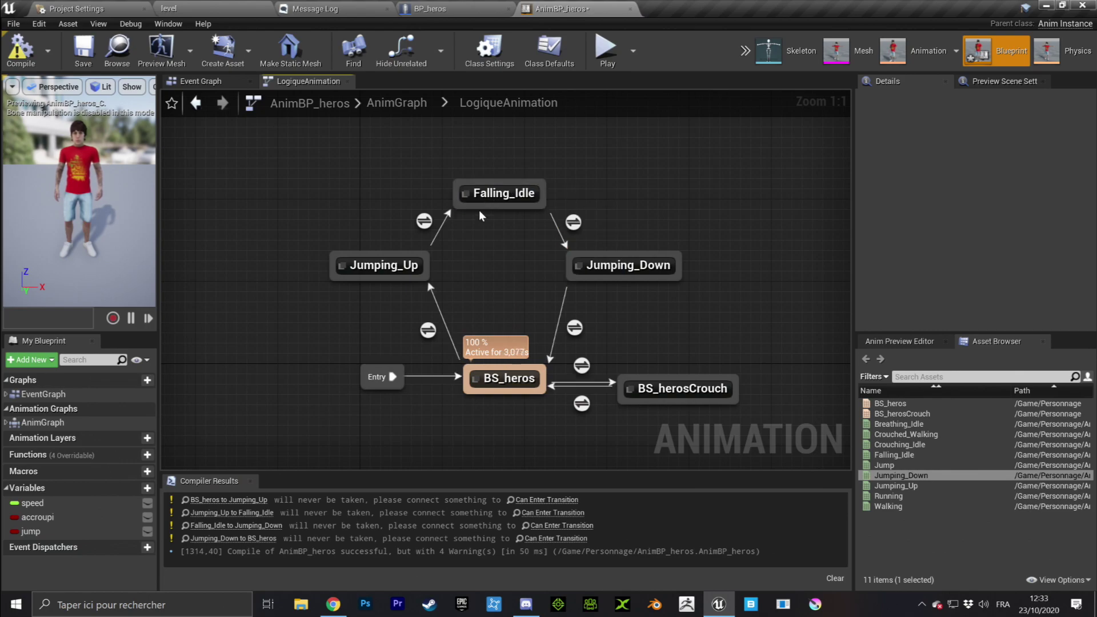
- Examine the three jump states and the four transitions that link them with BS_heros
{"action": "left_click", "coordinate": [379, 265]}
{"action": "left_click", "coordinate": [628, 265]}
{"action": "left_click", "coordinate": [499, 193]}
{"action": "left_click_drag", "start_coordinate": [284, 261], "coordinate": [694, 288]}
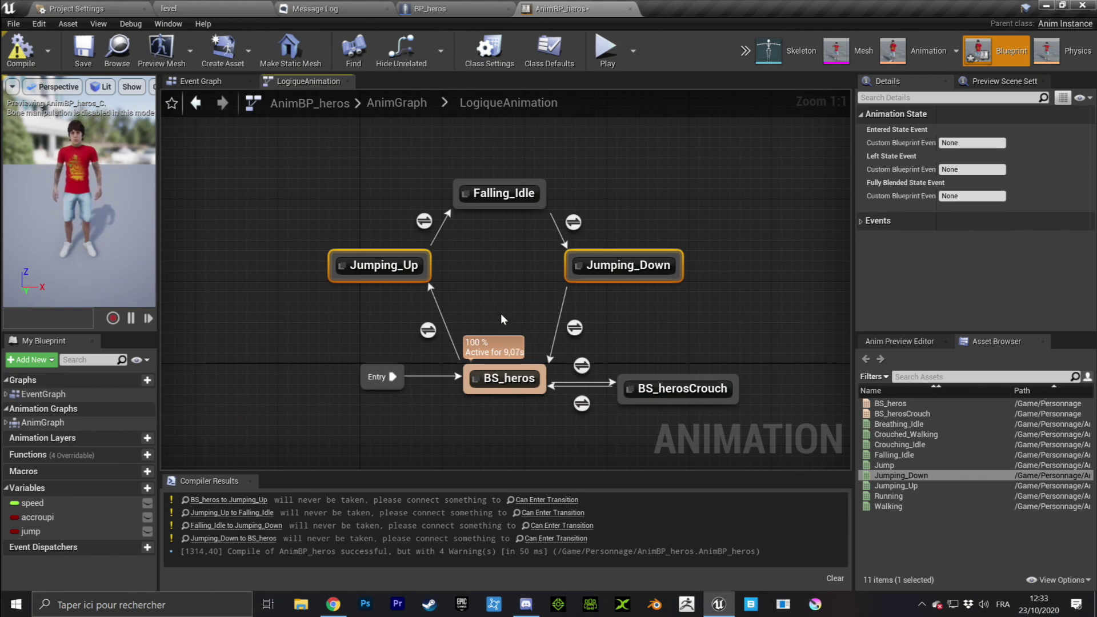
{"action": "scroll", "coordinate": [462, 326], "scroll_direction": "up", "scroll_amount": 3}
{"action": "left_click", "coordinate": [410, 332]}
{"action": "left_click", "coordinate": [405, 168]}
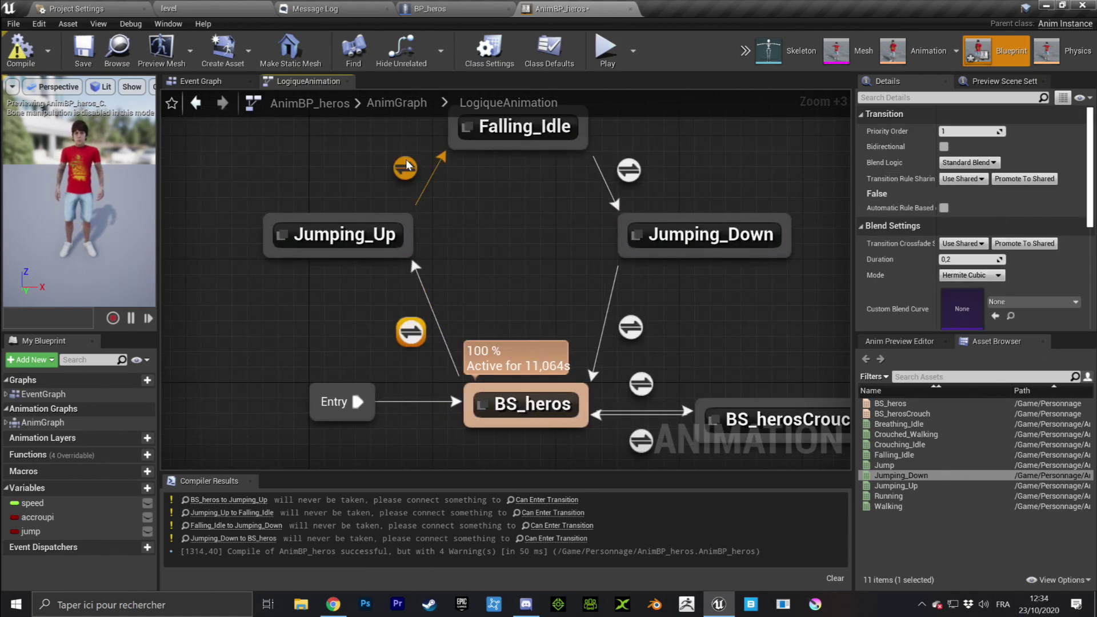
{"action": "left_click", "coordinate": [630, 169]}
{"action": "left_click", "coordinate": [631, 327]}
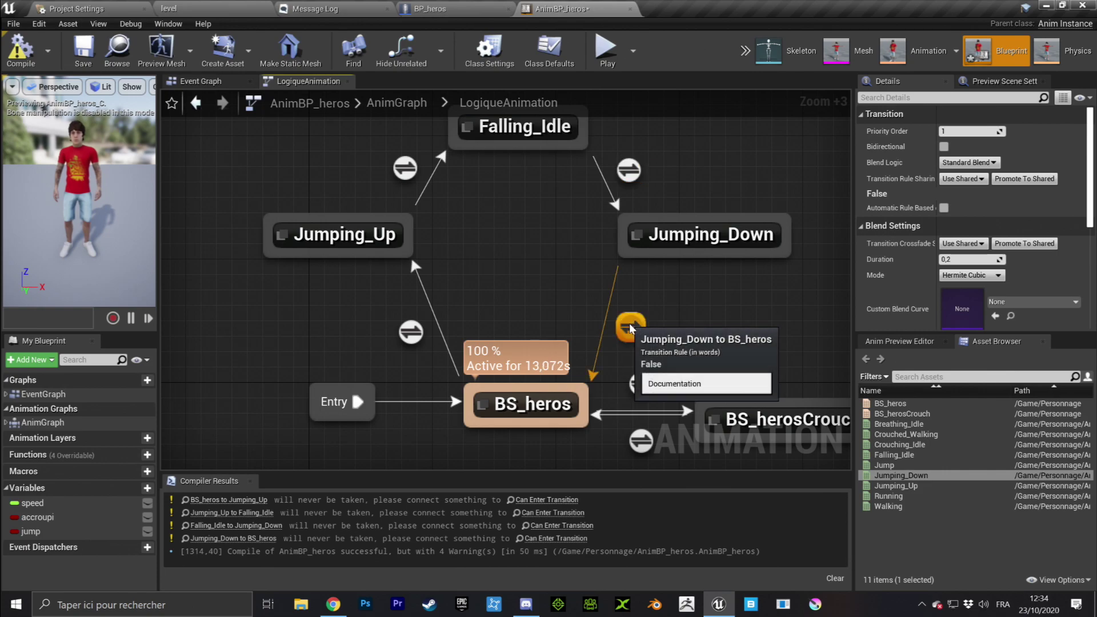
{"action": "left_click", "coordinate": [510, 239]}
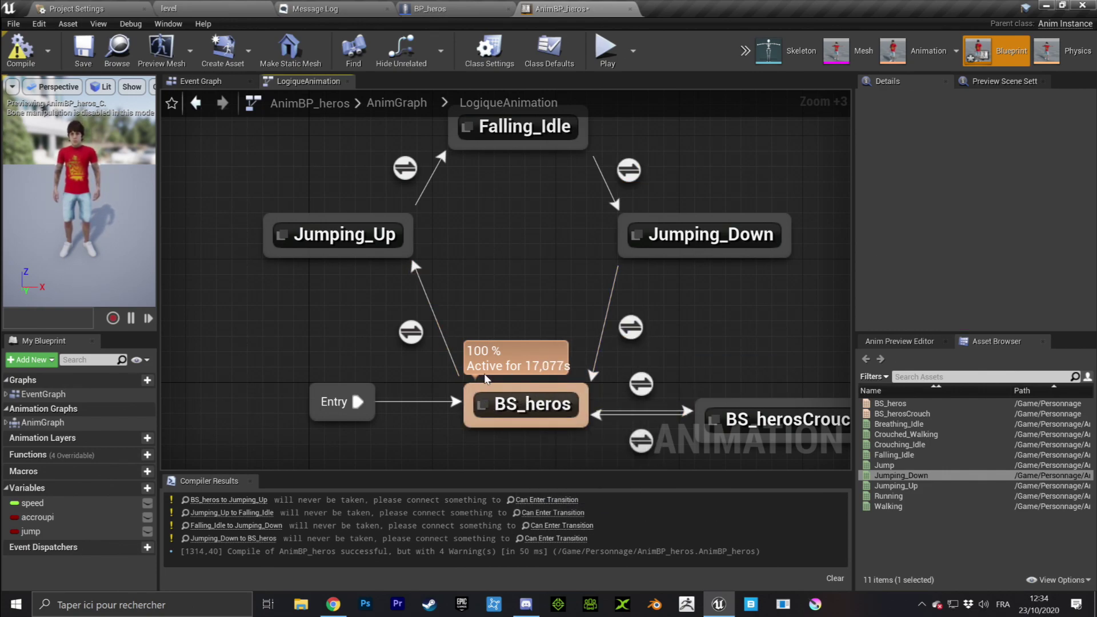
{"action": "left_click_drag", "start_coordinate": [391, 239], "coordinate": [392, 240]}
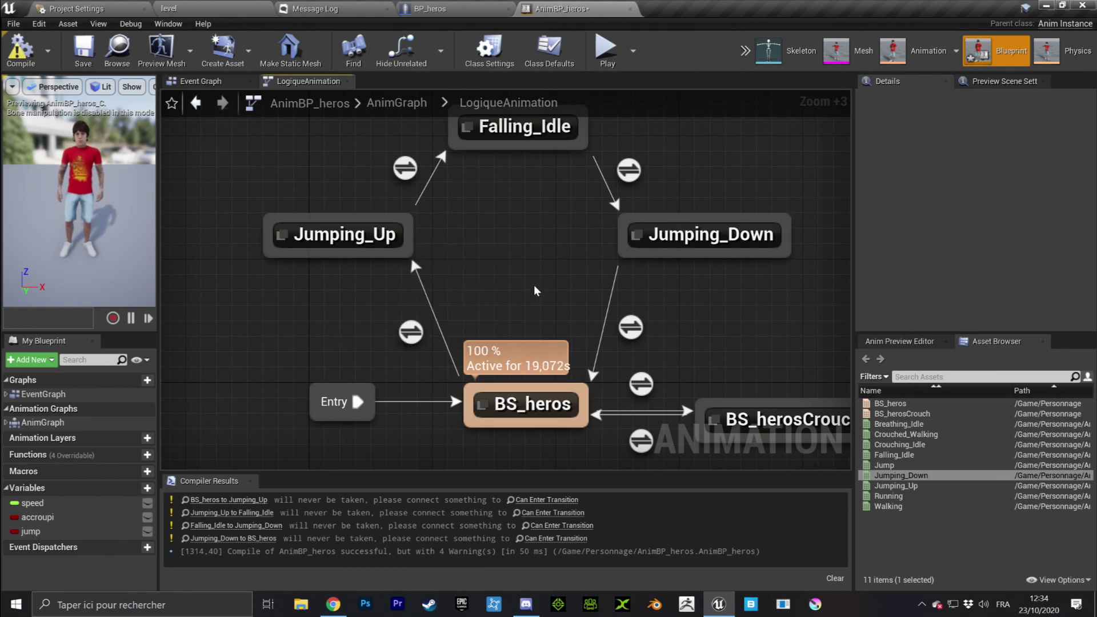
- Open the BS_heros to Jumping_Up transition rule and select its Result node
{"action": "double_click", "coordinate": [407, 332]}
{"action": "right_click_drag", "start_coordinate": [470, 329], "coordinate": [566, 290]}
{"action": "scroll", "coordinate": [649, 255], "scroll_direction": "up", "scroll_amount": 7, "text": "ctrl"}
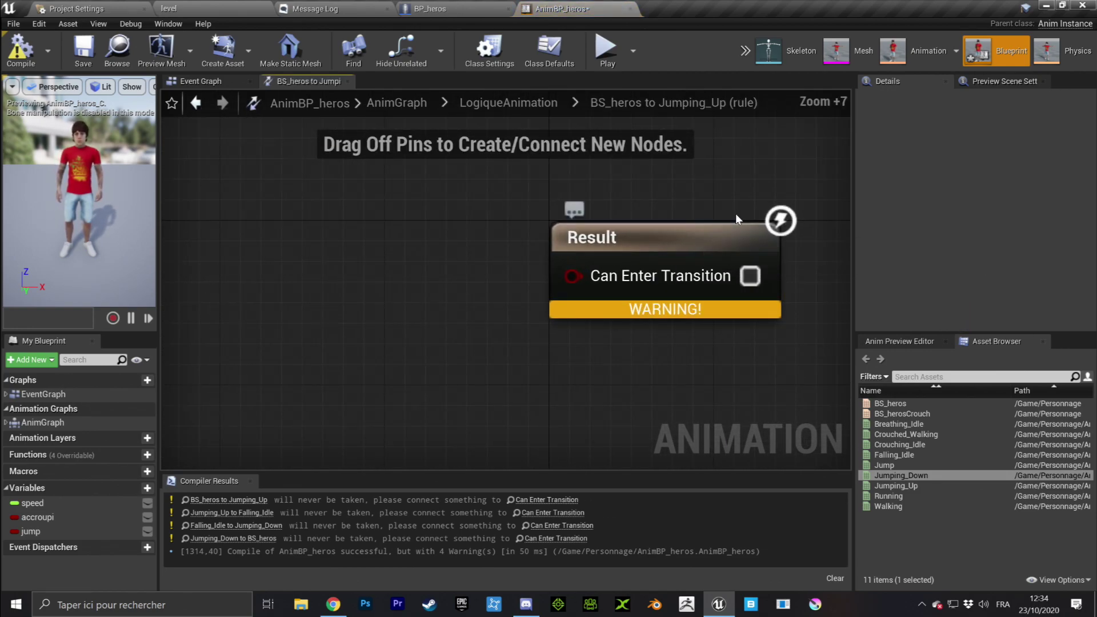
{"action": "left_click", "coordinate": [594, 238]}
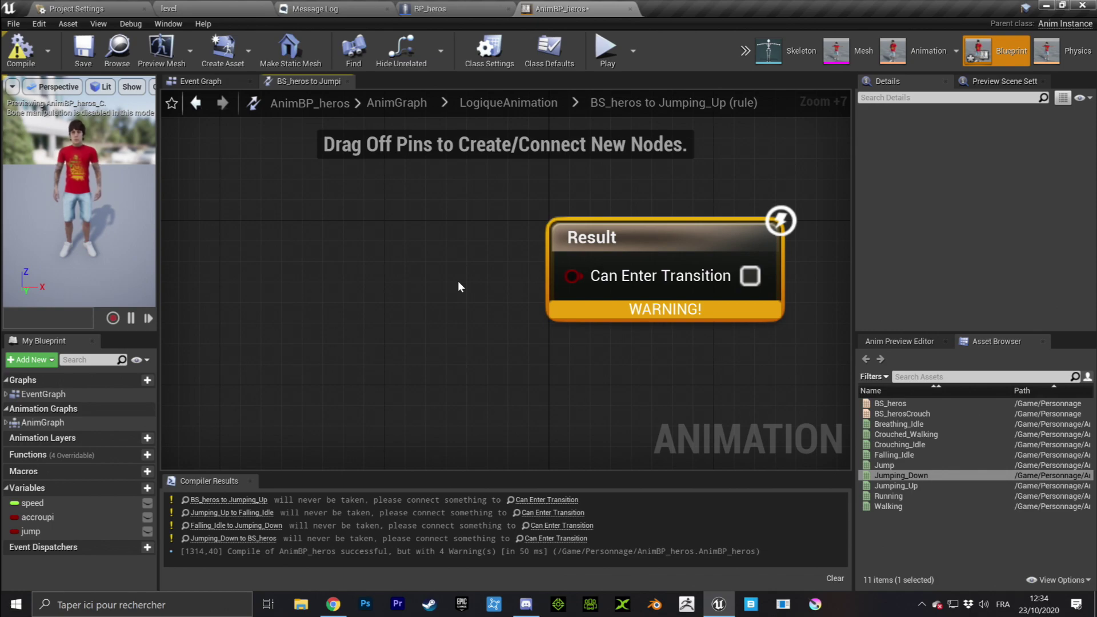
- Review the Saut section of the BP_heros event graph, checking the InputAction sauter event and the Jump node
{"action": "left_click", "coordinate": [434, 9]}
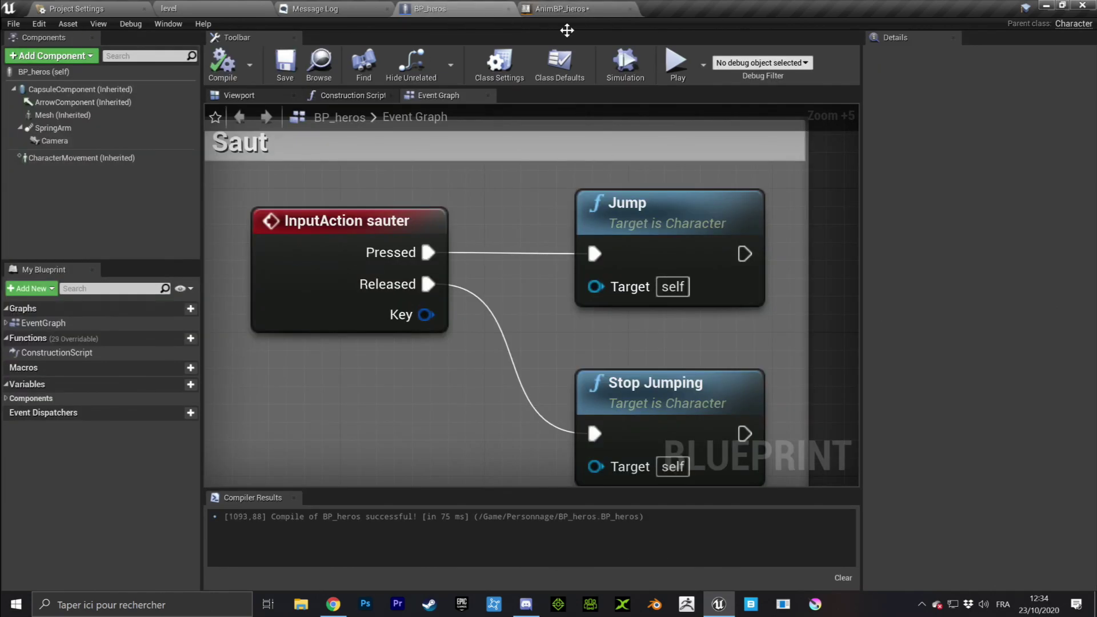
{"action": "scroll", "coordinate": [592, 252], "scroll_direction": "down", "scroll_amount": 3}
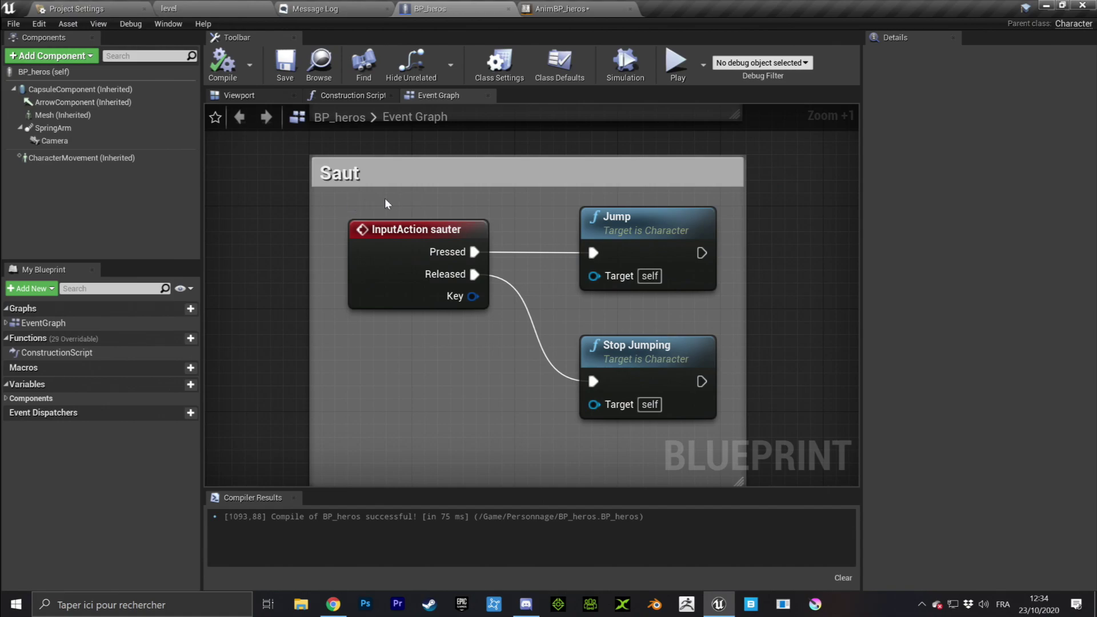
{"action": "left_click", "coordinate": [450, 242]}
{"action": "right_click_drag", "start_coordinate": [450, 242], "coordinate": [360, 256]}
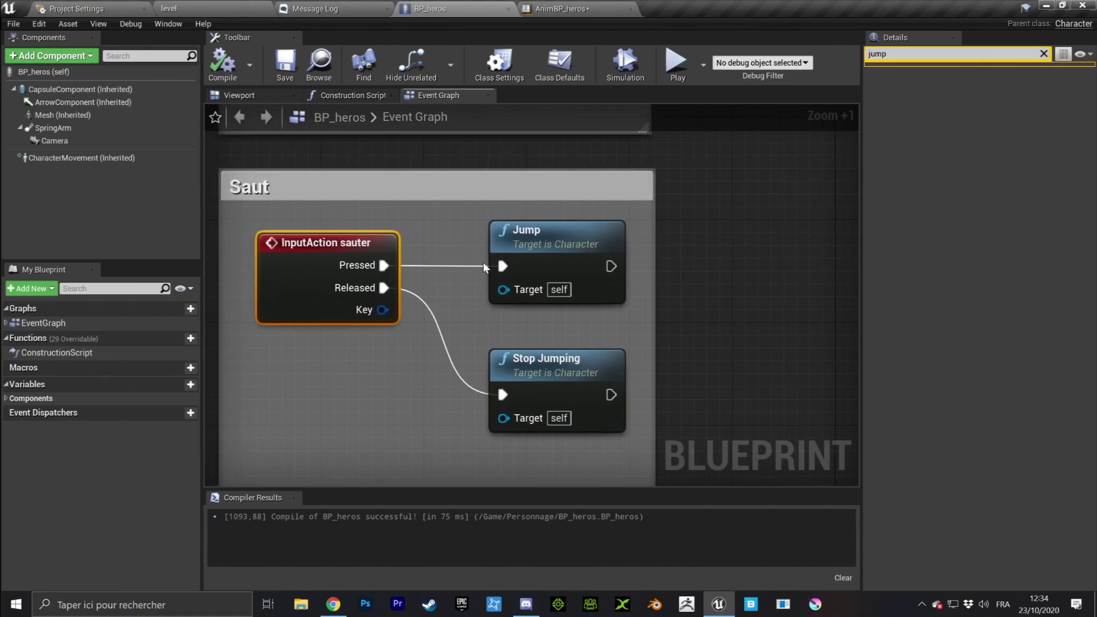
{"action": "scroll", "coordinate": [478, 263], "scroll_direction": "up", "scroll_amount": 6}
{"action": "left_click", "coordinate": [603, 203]}
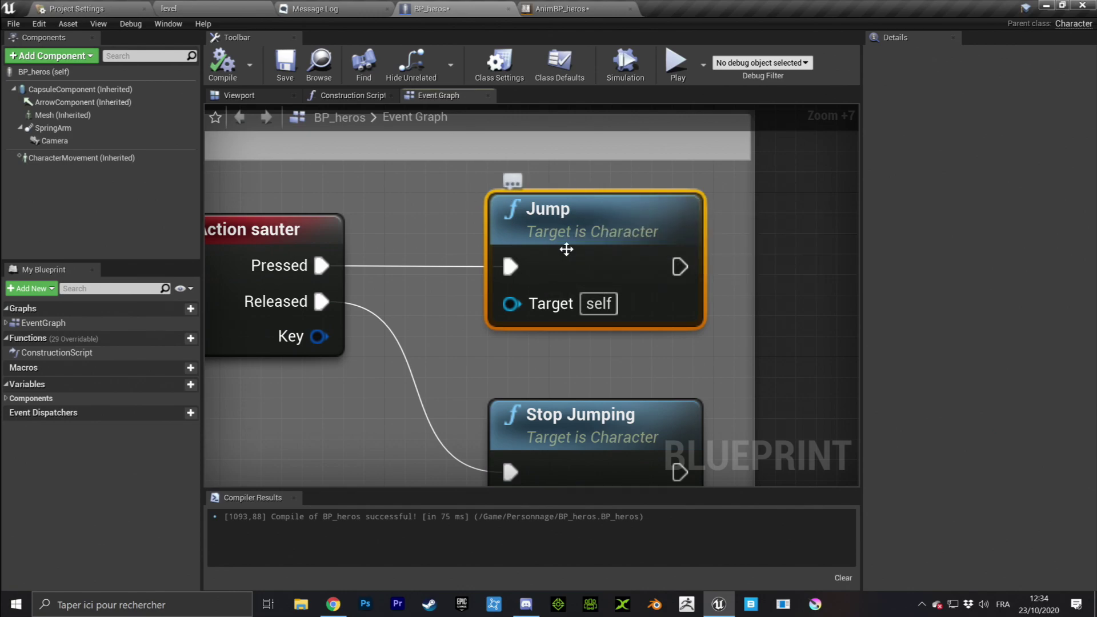
- Return to AnimBP_heros and examine how its Event Graph sets the Jump variable, starting from Event Blueprint Update Animation
{"action": "left_click", "coordinate": [567, 7]}
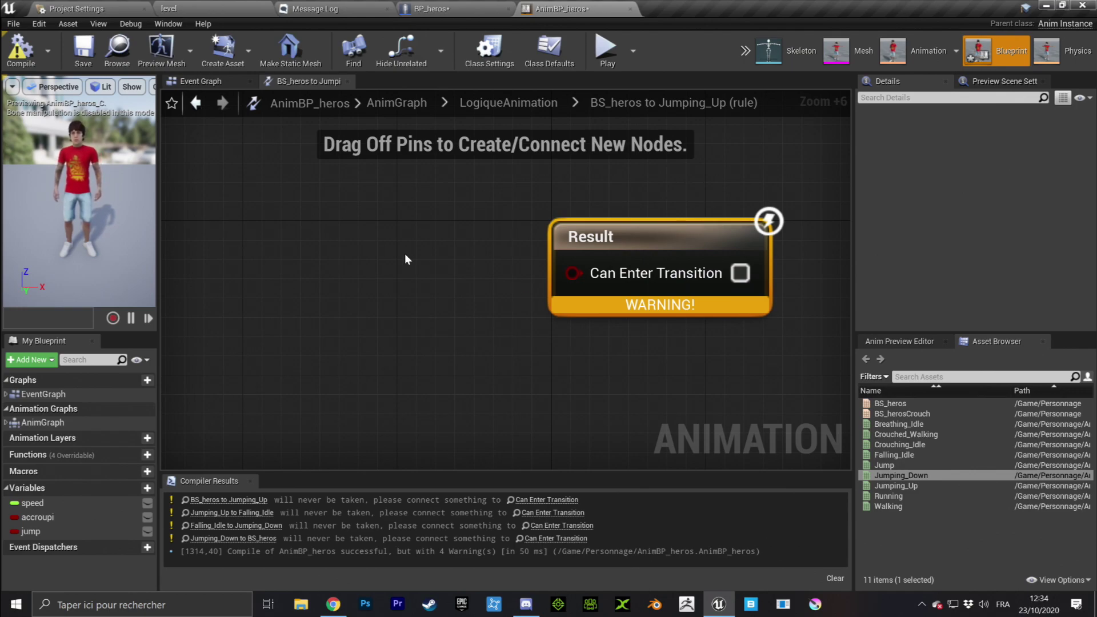
{"action": "left_click", "coordinate": [207, 79]}
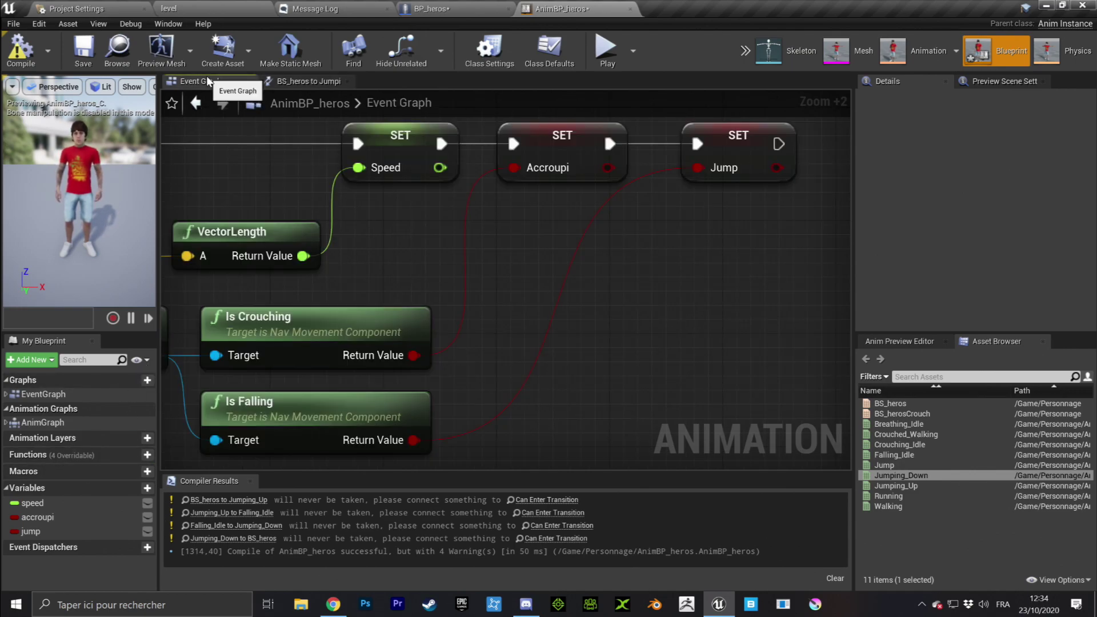
{"action": "scroll", "coordinate": [669, 274], "scroll_direction": "down", "scroll_amount": 1}
{"action": "left_click", "coordinate": [240, 190]}
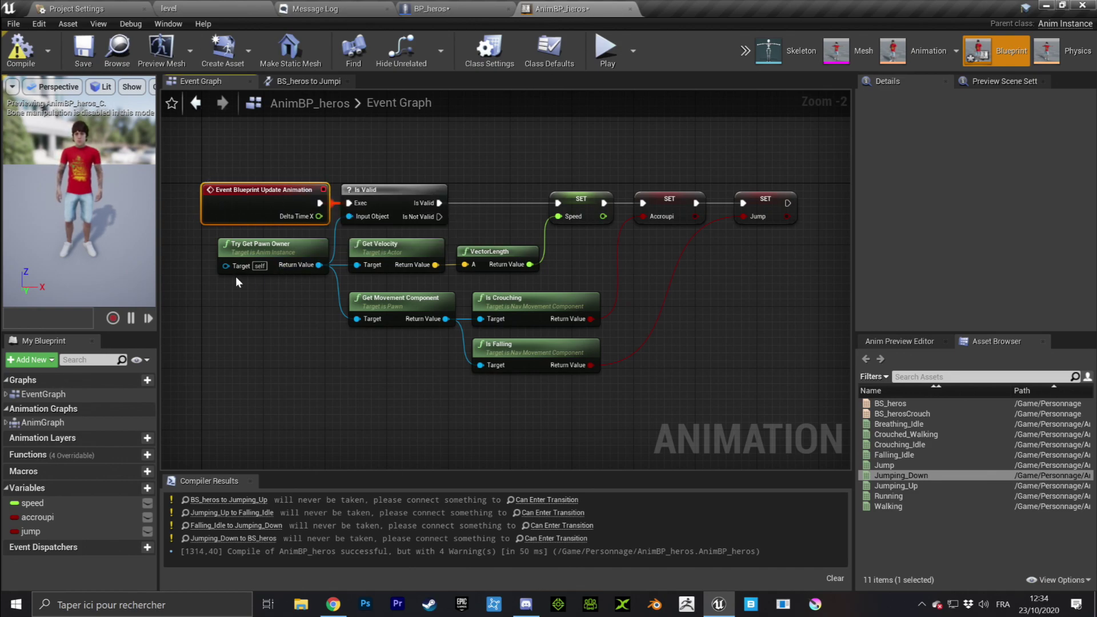
- Examine how the Event Graph feeds Is Falling from Get Movement Component into the SET node for Jump
{"action": "left_click", "coordinate": [411, 311]}
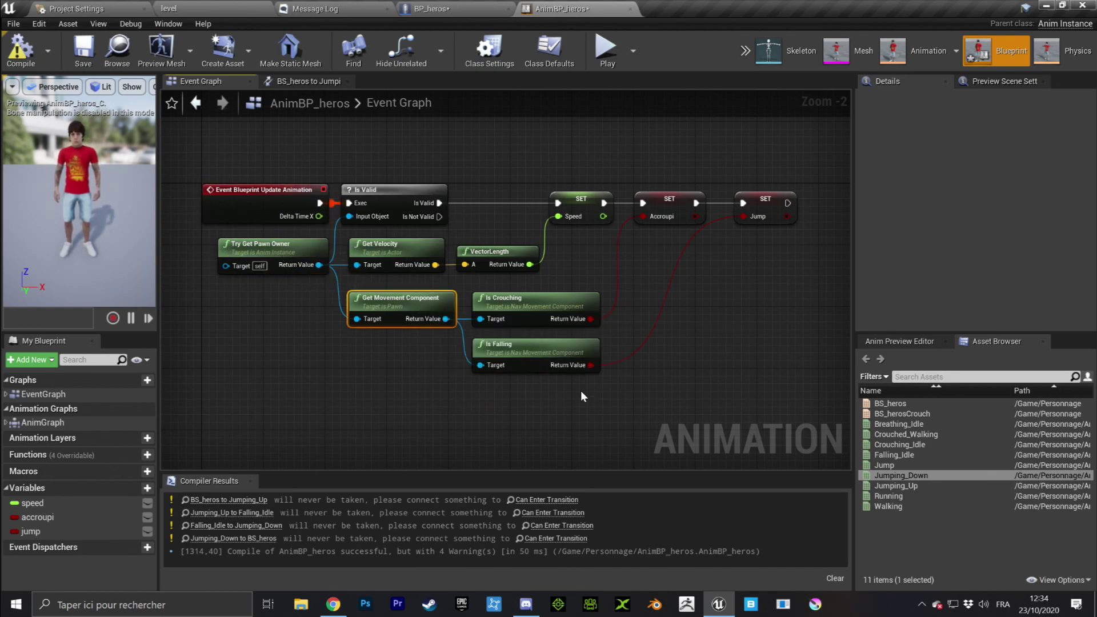
{"action": "scroll", "coordinate": [543, 366], "scroll_direction": "up", "scroll_amount": 7}
{"action": "left_click", "coordinate": [509, 320]}
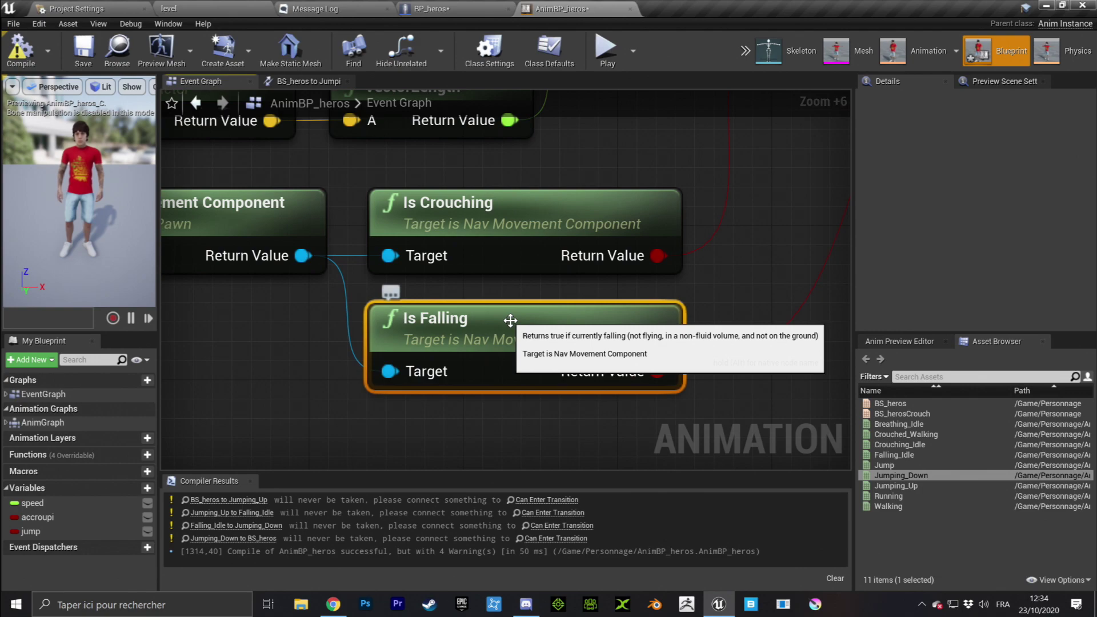
{"action": "scroll", "coordinate": [708, 334], "scroll_direction": "down", "scroll_amount": 5}
{"action": "right_click_drag", "start_coordinate": [709, 333], "coordinate": [441, 372]}
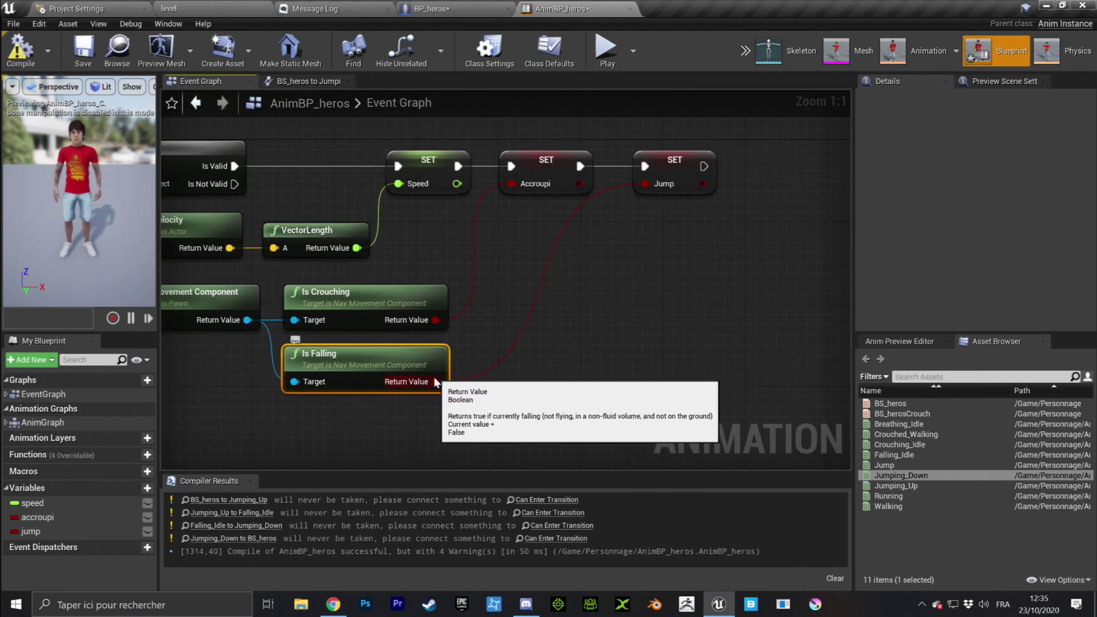
{"action": "left_click", "coordinate": [658, 162]}
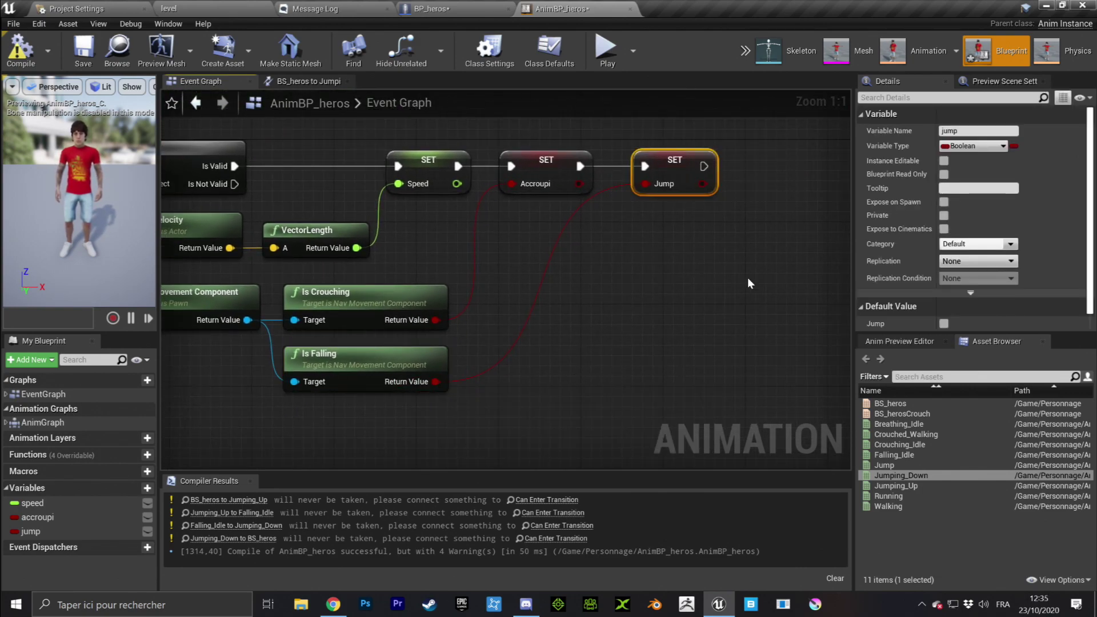
- In the BS_heros to Jumping_Up transition rule, connect a Jump variable getter to the Result node's Can Enter Transition input
{"action": "left_click", "coordinate": [308, 81]}
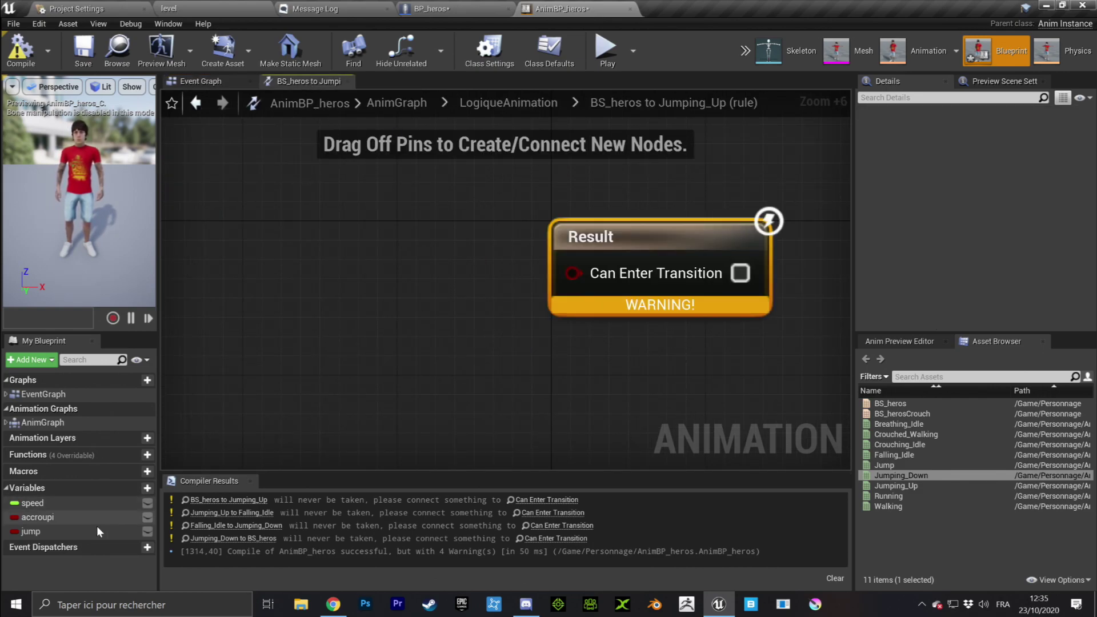
{"action": "left_click_drag", "start_coordinate": [28, 532], "coordinate": [574, 273]}
{"action": "left_click_drag", "start_coordinate": [409, 284], "coordinate": [428, 284]}
{"action": "left_click_drag", "start_coordinate": [441, 236], "coordinate": [503, 328]}
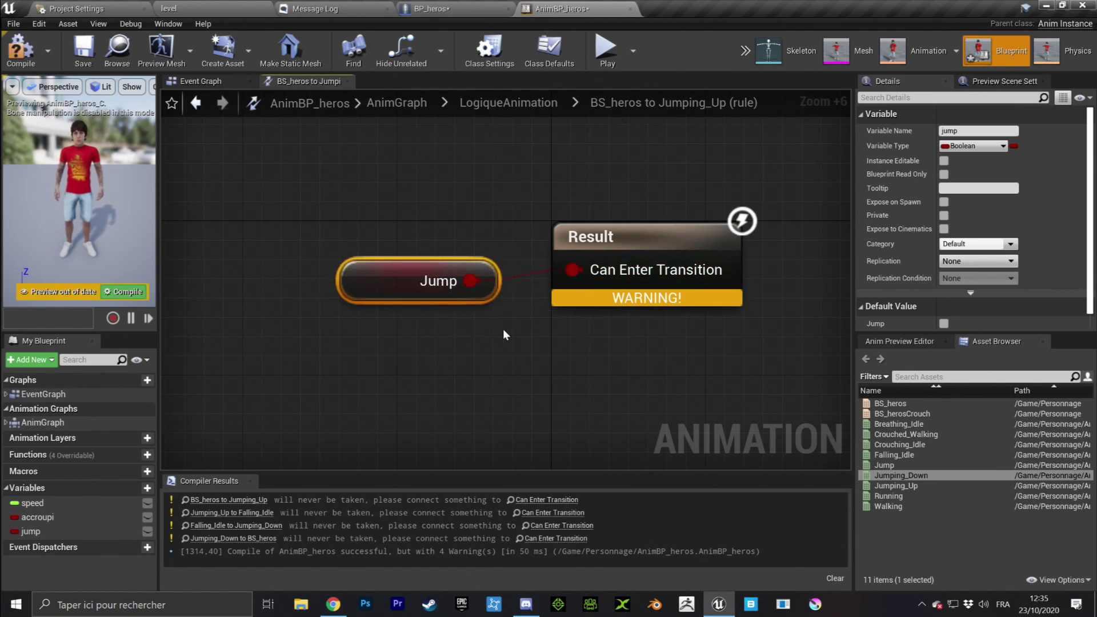
{"action": "left_click", "coordinate": [616, 252]}
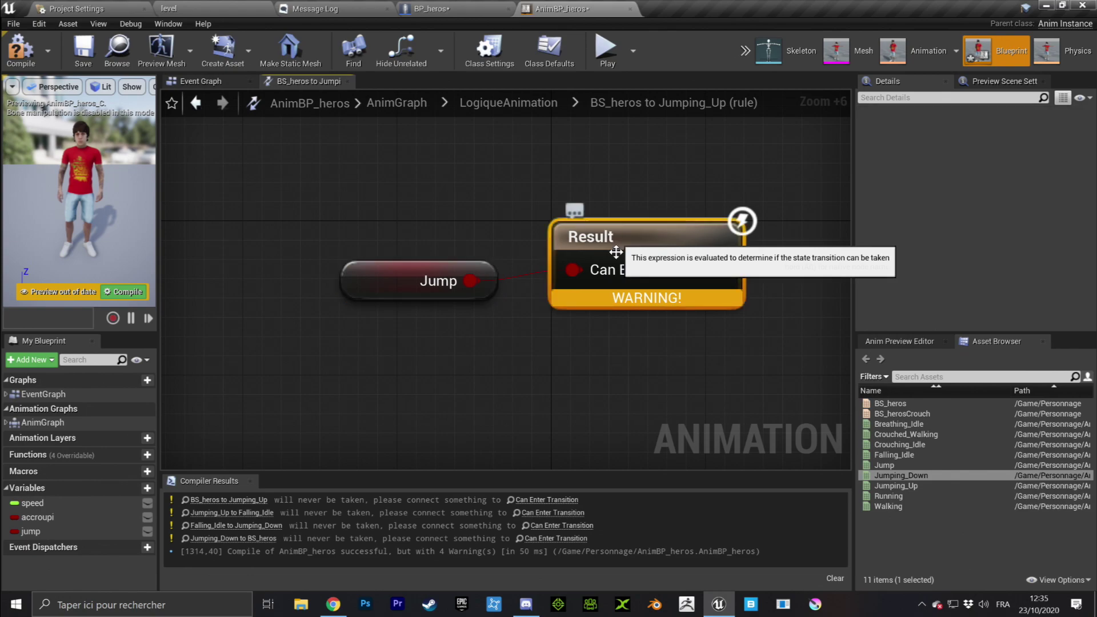
- Return to the LogiqueAnimation state machine and compile the animation blueprint
{"action": "left_click", "coordinate": [529, 101]}
{"action": "left_click", "coordinate": [428, 262]}
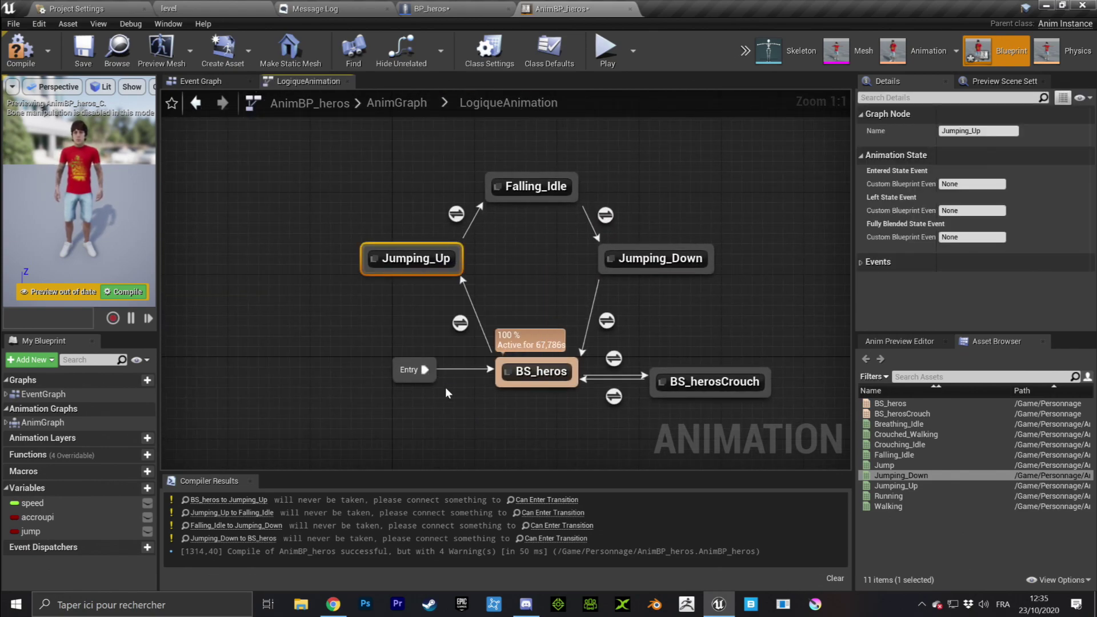
{"action": "left_click", "coordinate": [20, 50]}
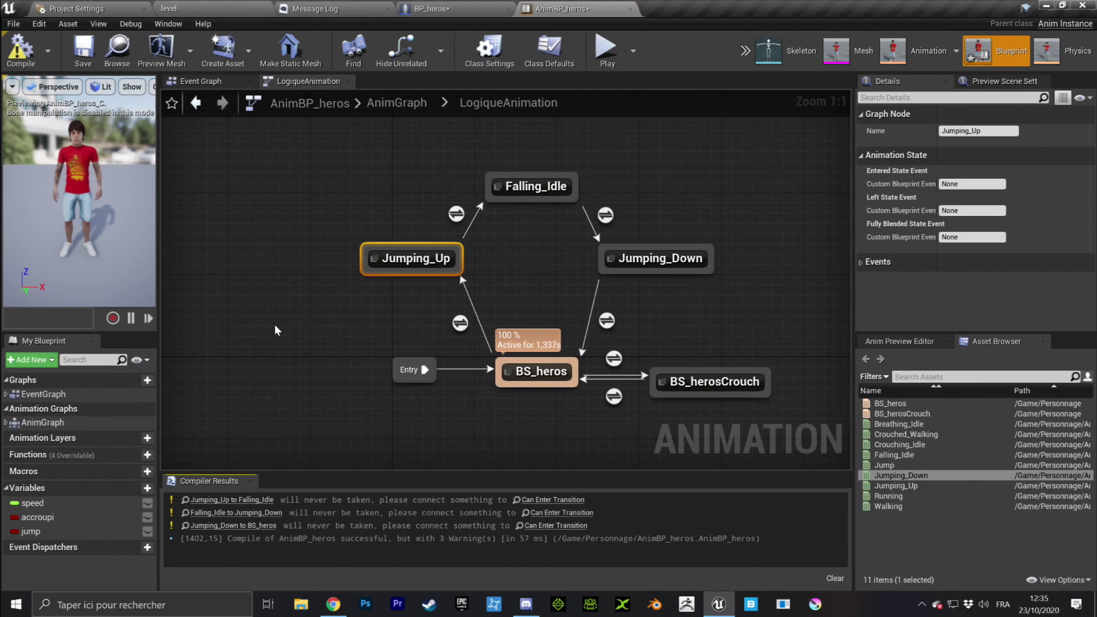
- Review the jump states and their transitions, following the path from BS_heros through Jumping_Up to Falling_Idle
{"action": "left_click", "coordinate": [540, 214]}
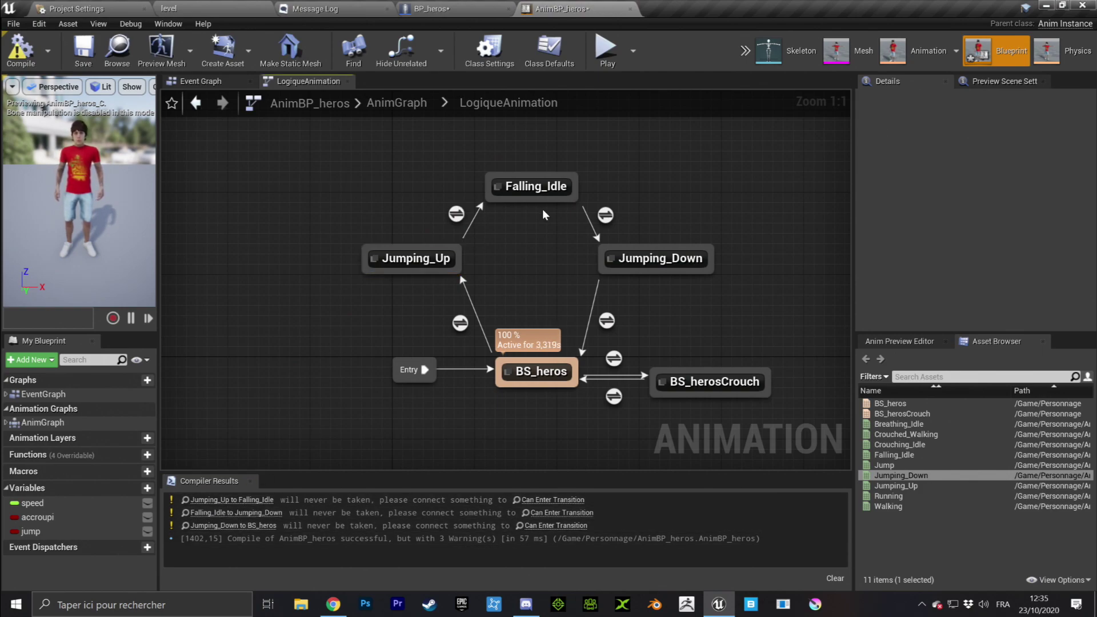
{"action": "left_click", "coordinate": [605, 214]}
{"action": "left_click", "coordinate": [606, 320]}
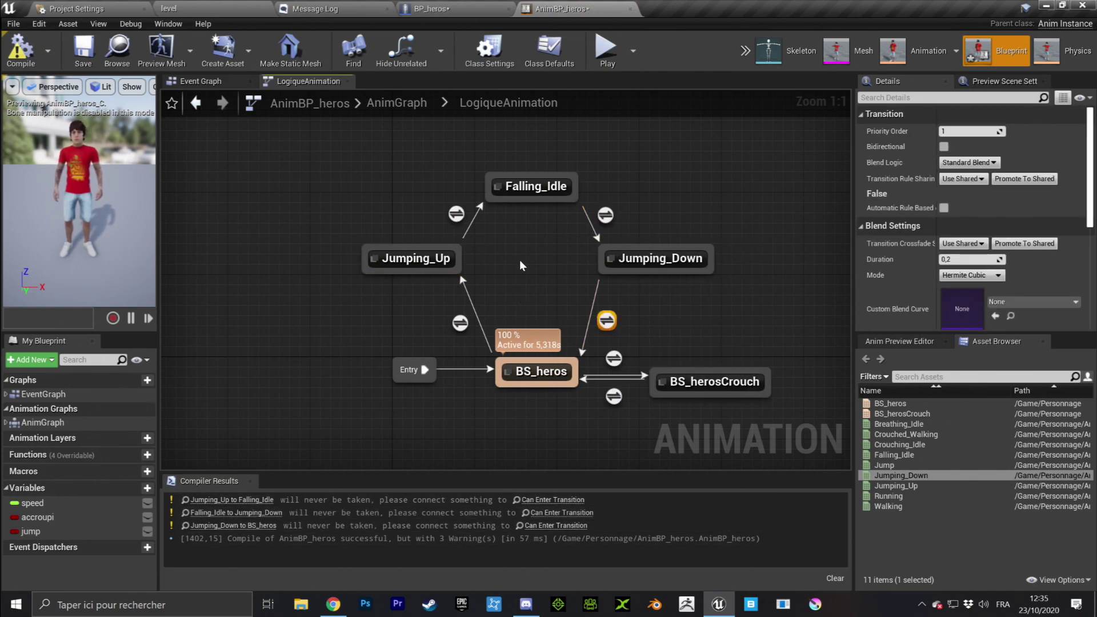
{"action": "scroll", "coordinate": [522, 266], "scroll_direction": "up", "scroll_amount": 5}
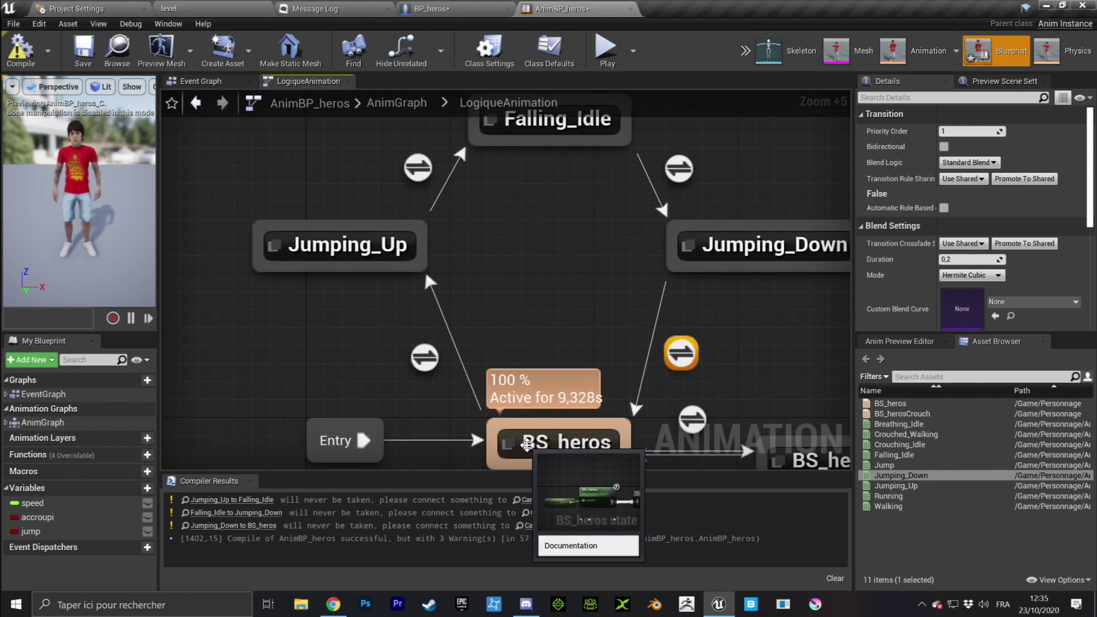
{"action": "left_click", "coordinate": [364, 245]}
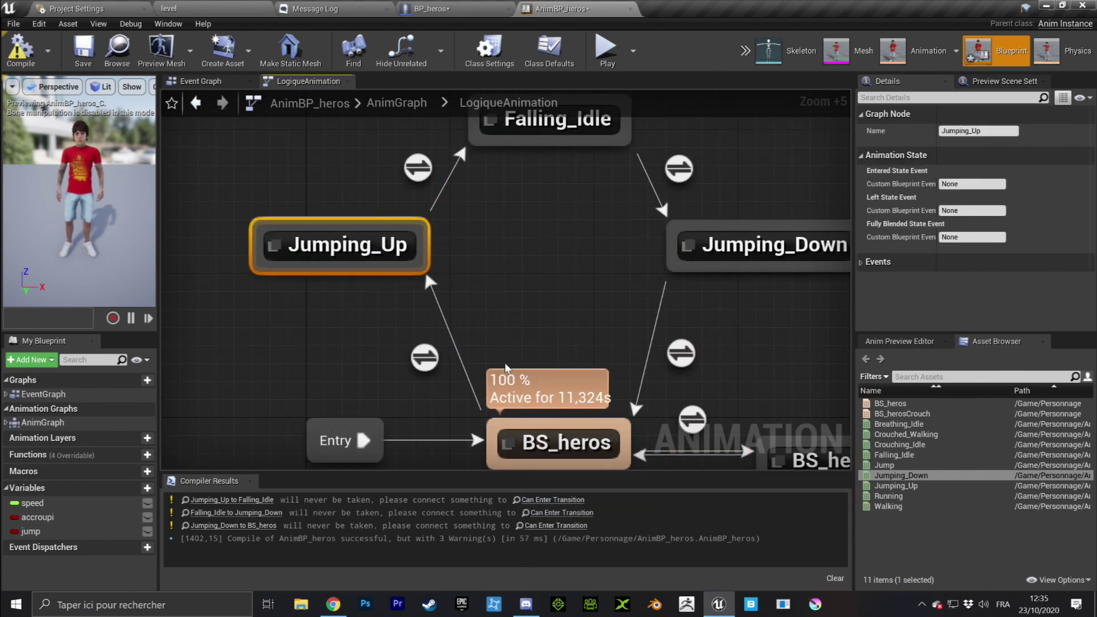
{"action": "left_click", "coordinate": [424, 359]}
{"action": "right_click_drag", "start_coordinate": [534, 223], "coordinate": [539, 355]}
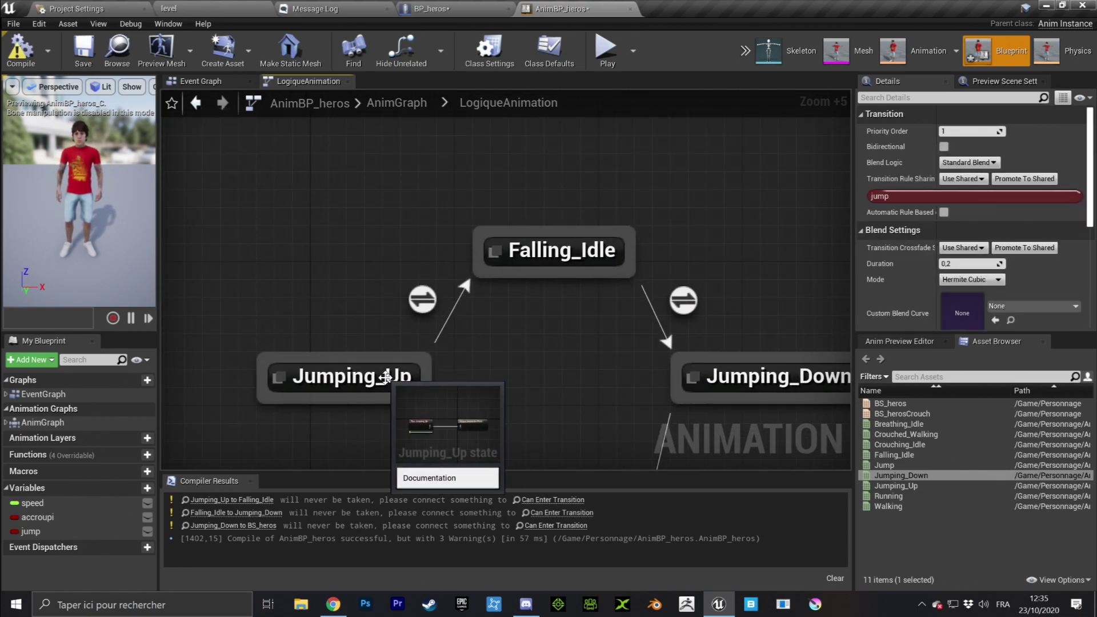
{"action": "scroll", "coordinate": [461, 343], "scroll_direction": "up", "scroll_amount": 2}
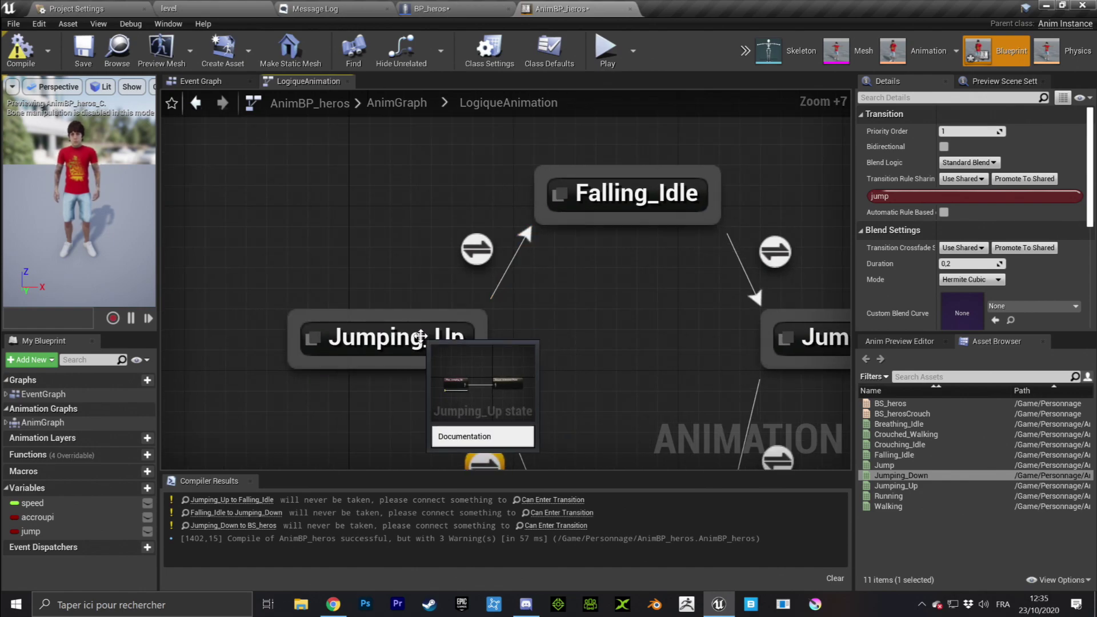
{"action": "left_click", "coordinate": [461, 342]}
{"action": "right_click_drag", "start_coordinate": [461, 342], "coordinate": [380, 396]}
{"action": "left_click", "coordinate": [557, 240]}
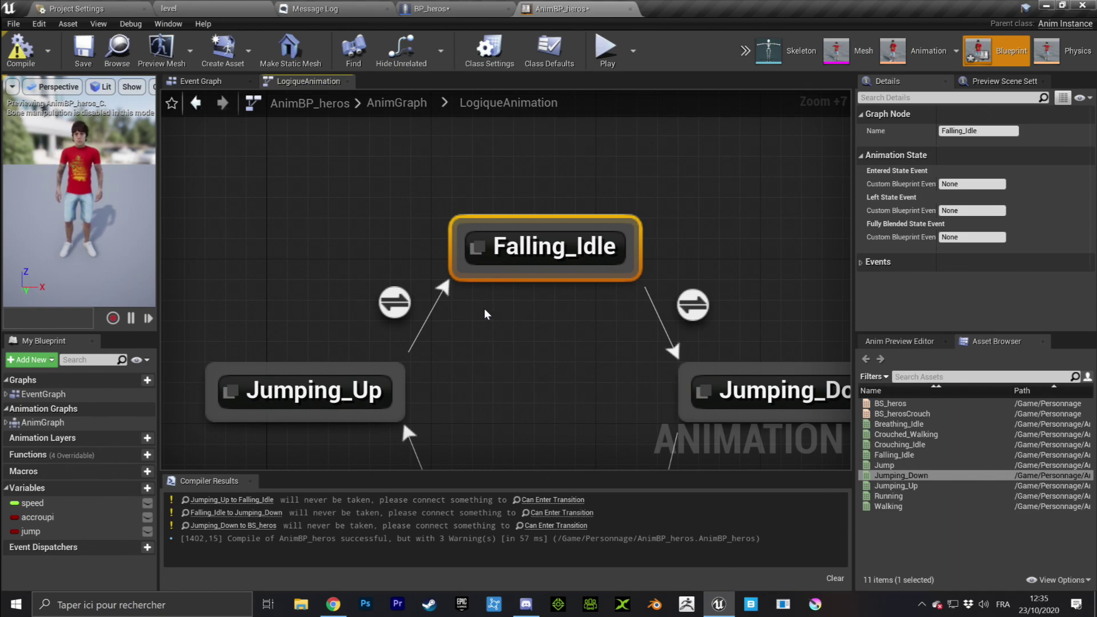
{"action": "left_click", "coordinate": [346, 395]}
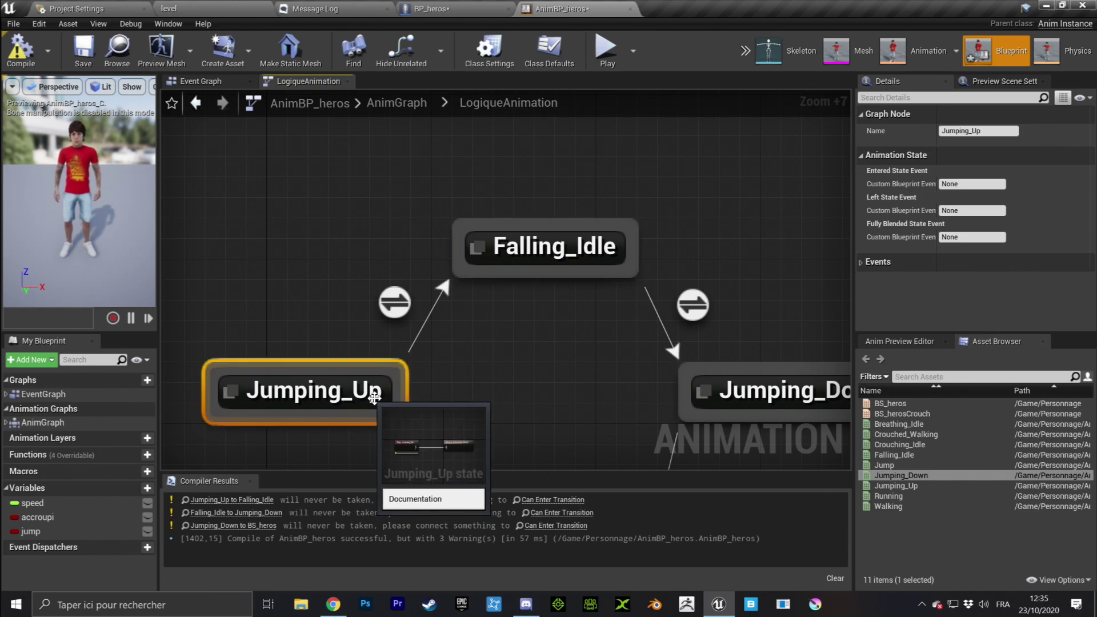
{"action": "left_click", "coordinate": [397, 304]}
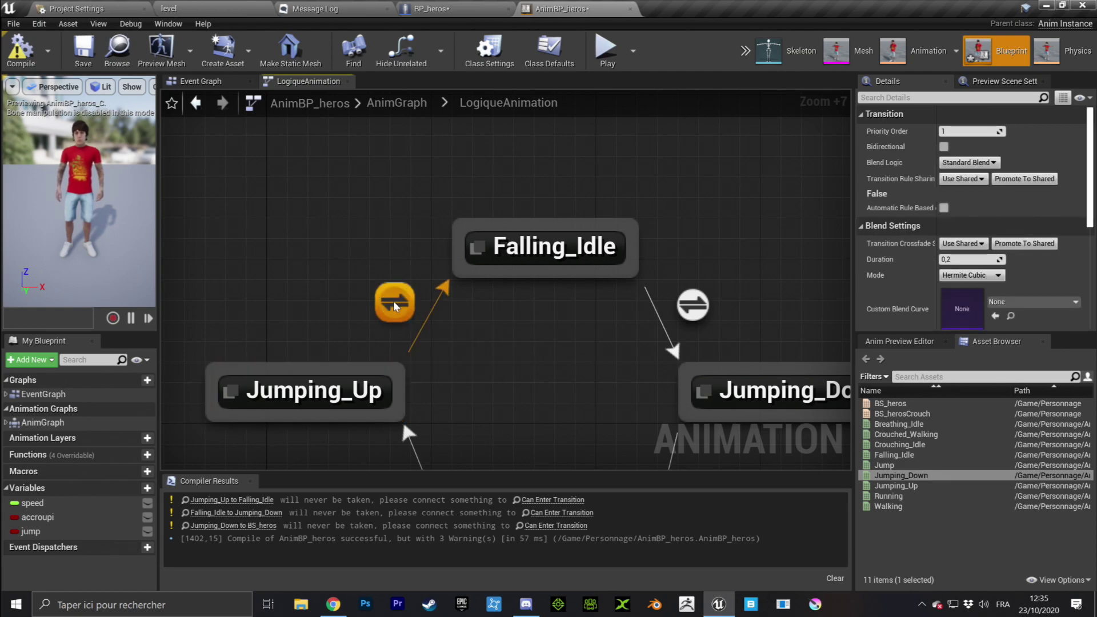
{"action": "left_click", "coordinate": [352, 394]}
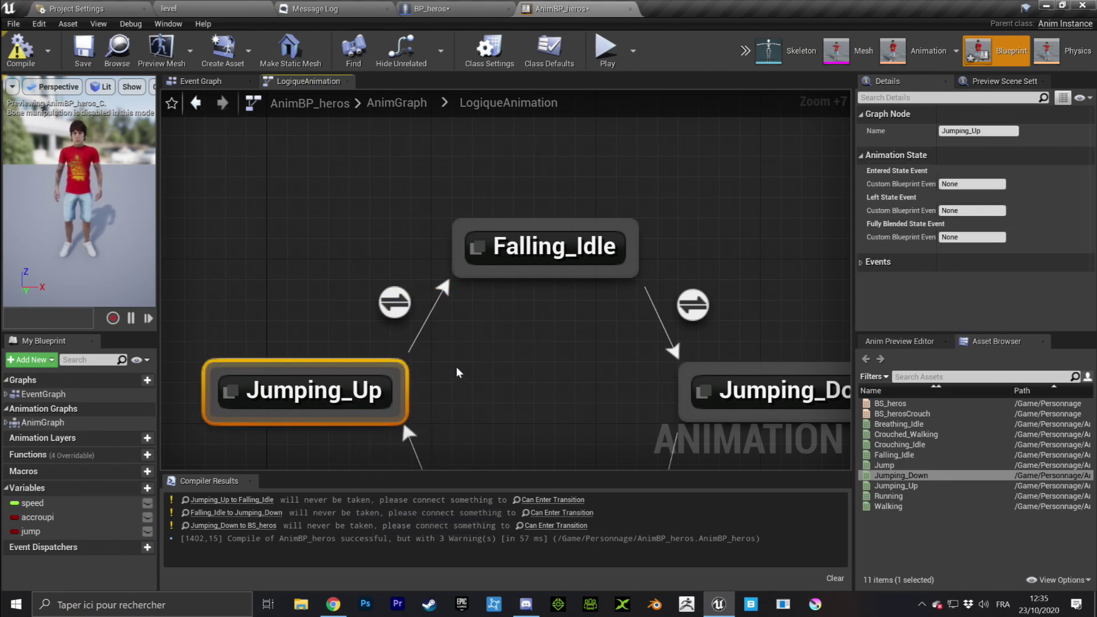
- Enable Automatic Rule Based on Sequence Player in State for the Jumping_Up to Falling_Idle transition, widening the details area to read the option
{"action": "left_click", "coordinate": [400, 316]}
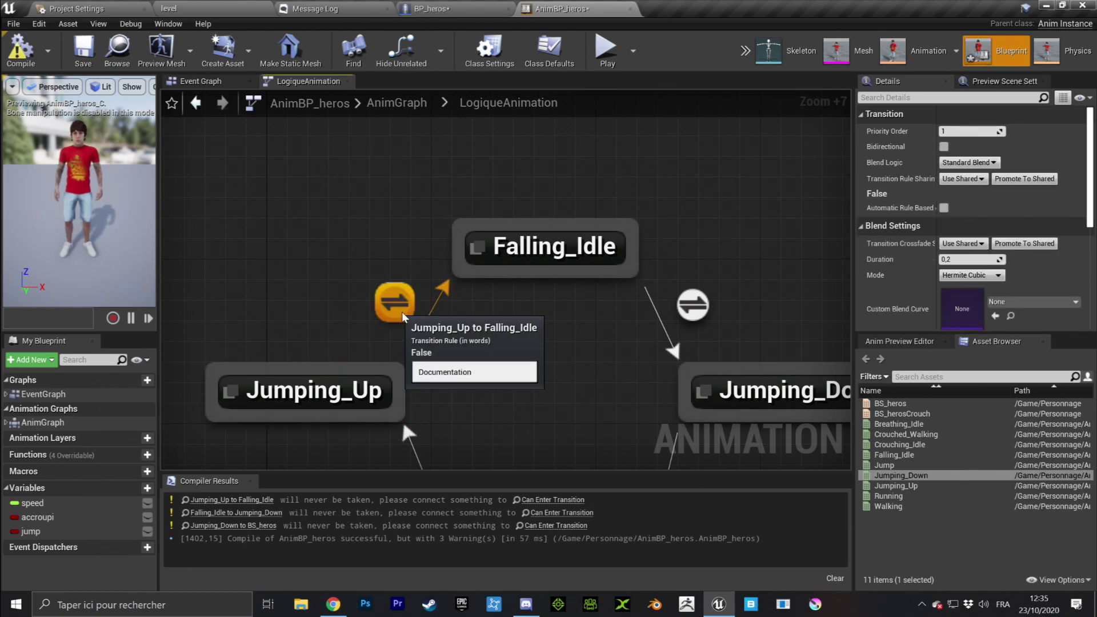
{"action": "left_click_drag", "start_coordinate": [852, 210], "coordinate": [800, 213]}
{"action": "left_click_drag", "start_coordinate": [899, 218], "coordinate": [980, 216]}
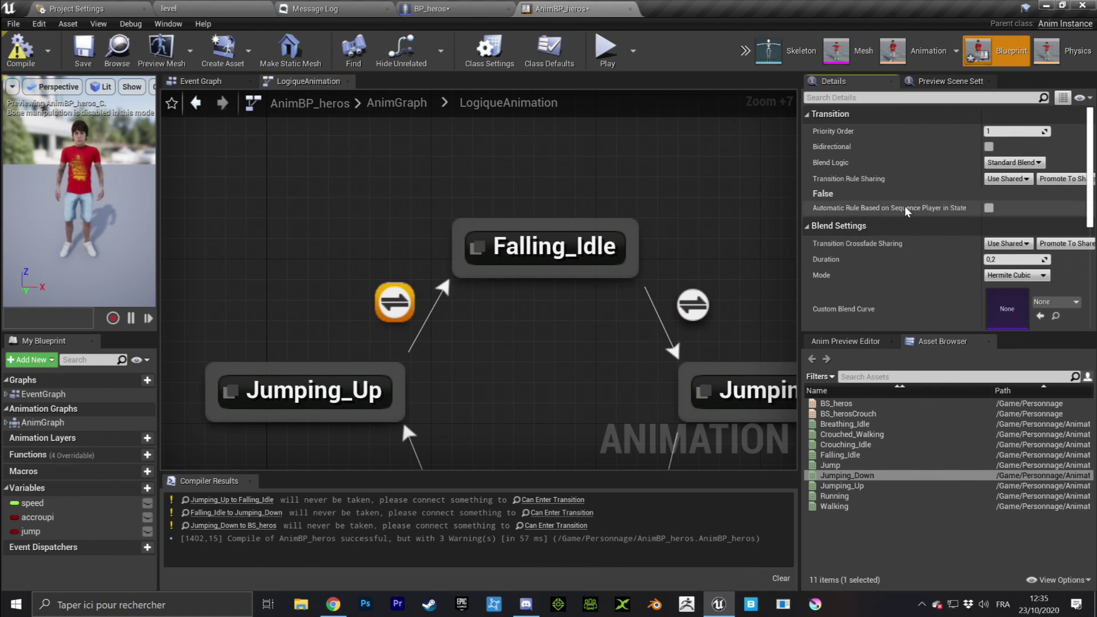
{"action": "left_click", "coordinate": [989, 207]}
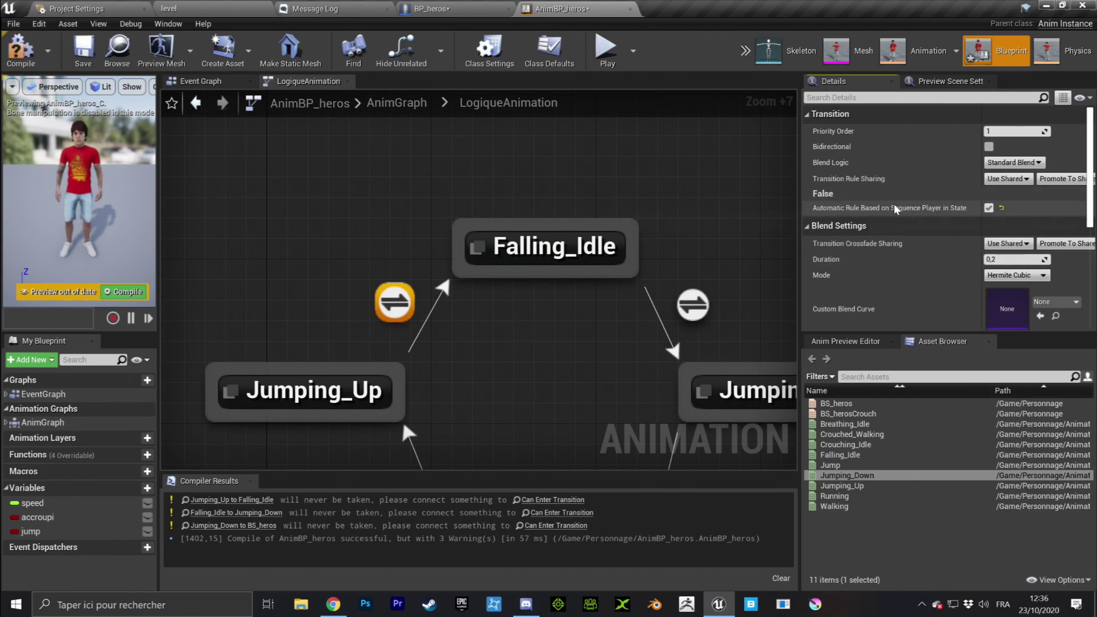
{"action": "left_click", "coordinate": [529, 353]}
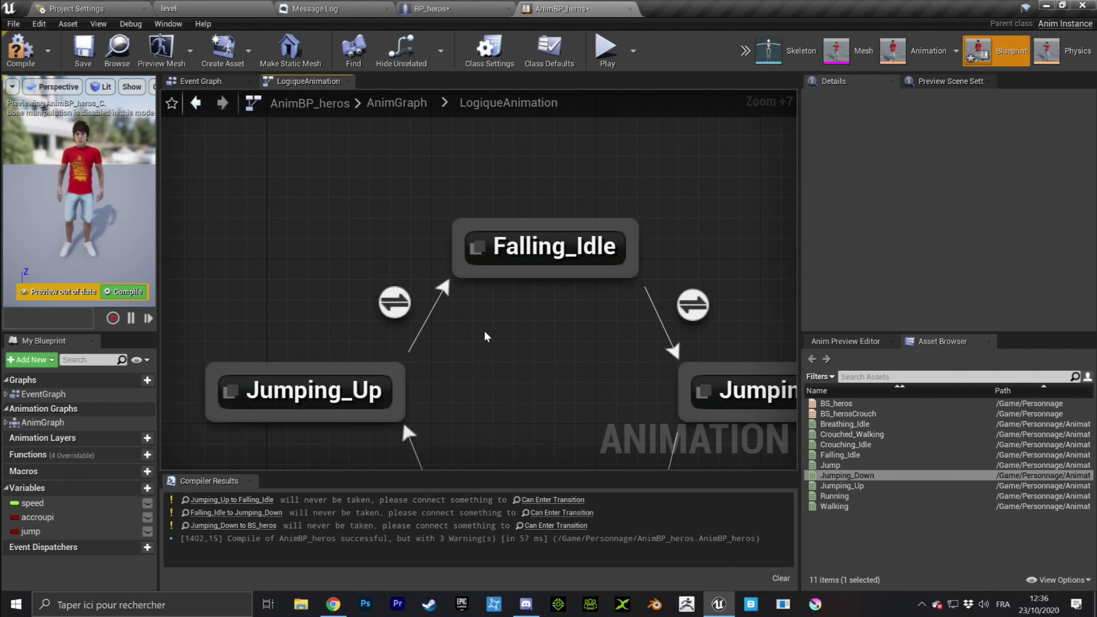
- Examine the Falling_Idle to Jumping_Down transition and compare it with the jump-based BS_heros to Jumping_Up transition
{"action": "left_click", "coordinate": [391, 301]}
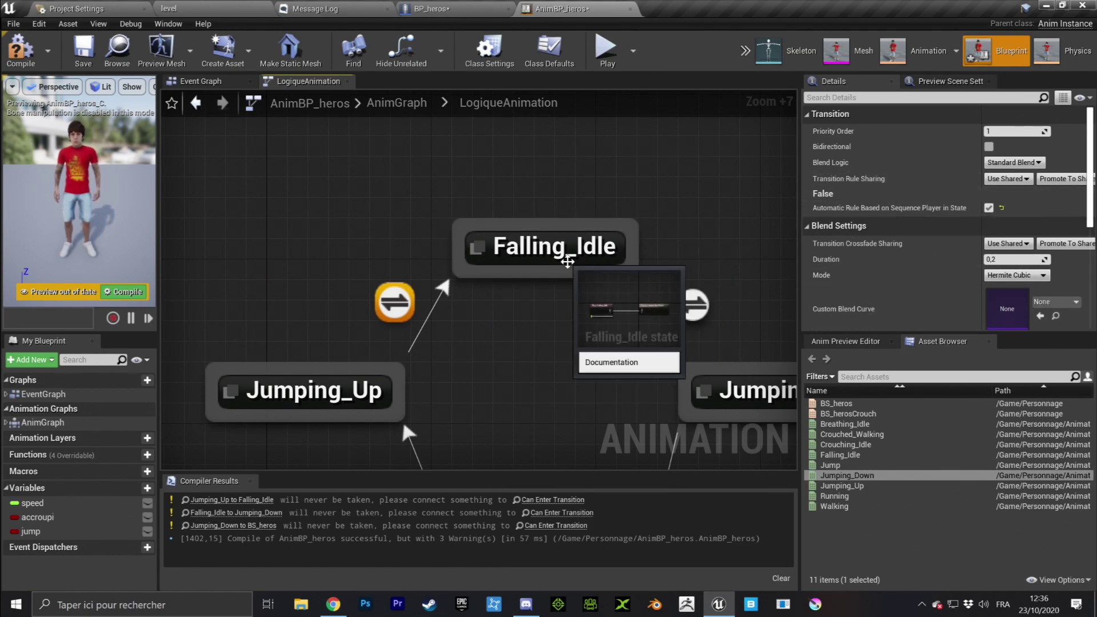
{"action": "right_click_drag", "start_coordinate": [567, 262], "coordinate": [533, 209]}
{"action": "left_click", "coordinate": [517, 203]}
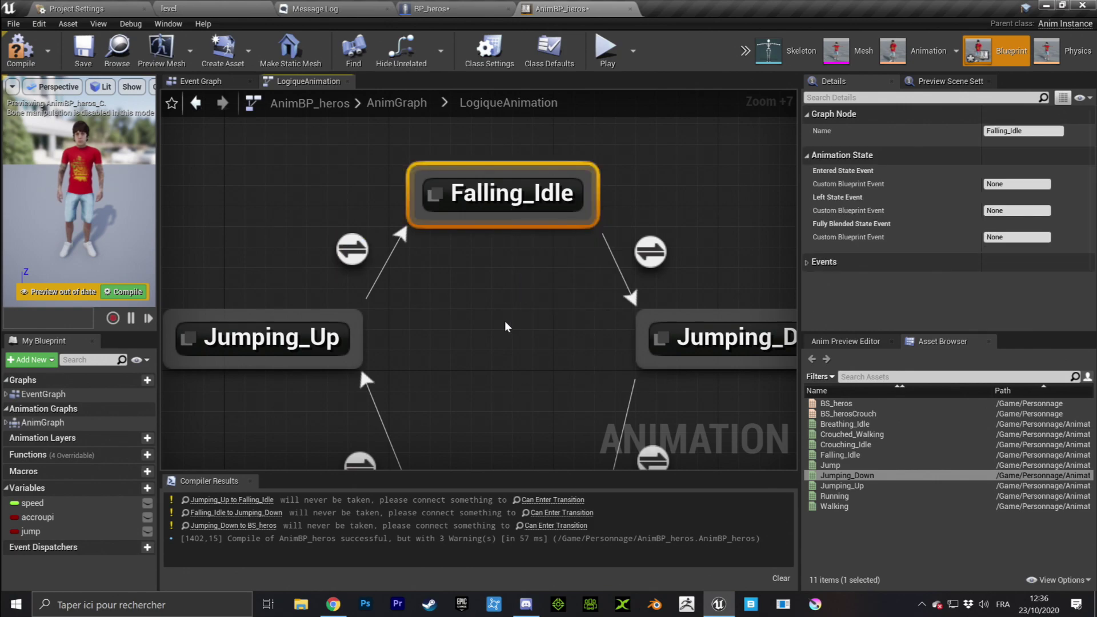
{"action": "right_click_drag", "start_coordinate": [563, 274], "coordinate": [379, 282]}
{"action": "left_click", "coordinate": [473, 250]}
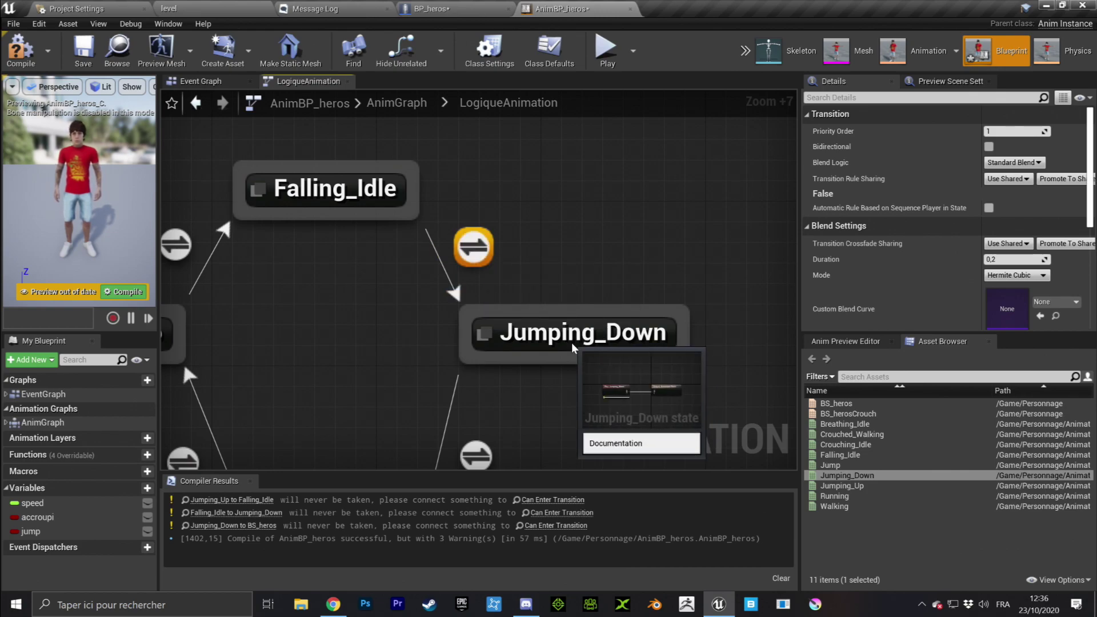
{"action": "left_click", "coordinate": [606, 334]}
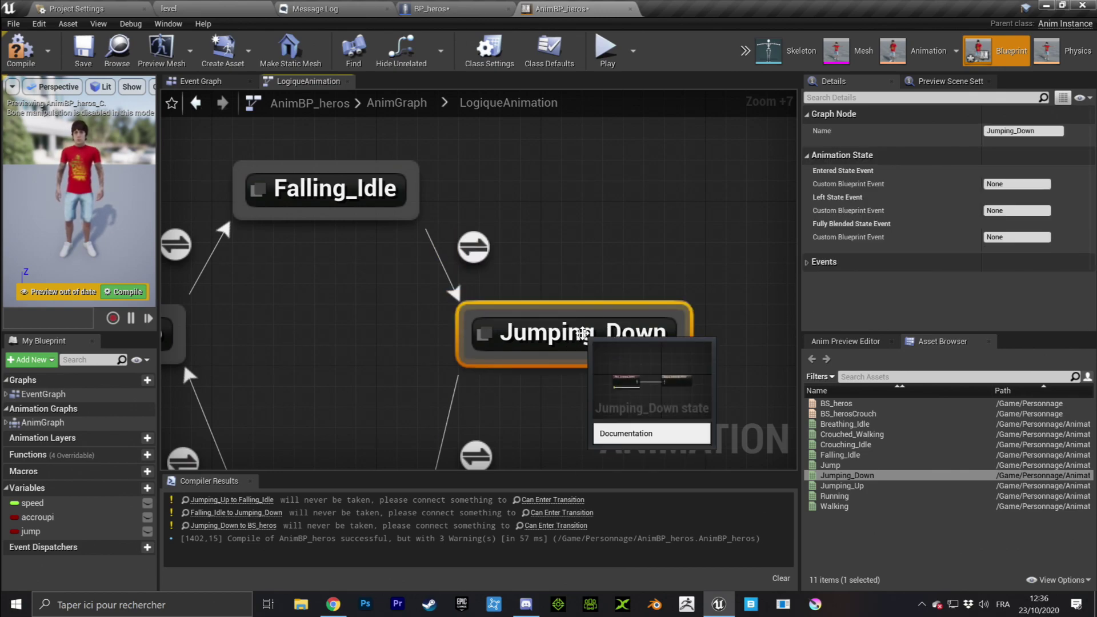
{"action": "right_click_drag", "start_coordinate": [583, 334], "coordinate": [669, 262]}
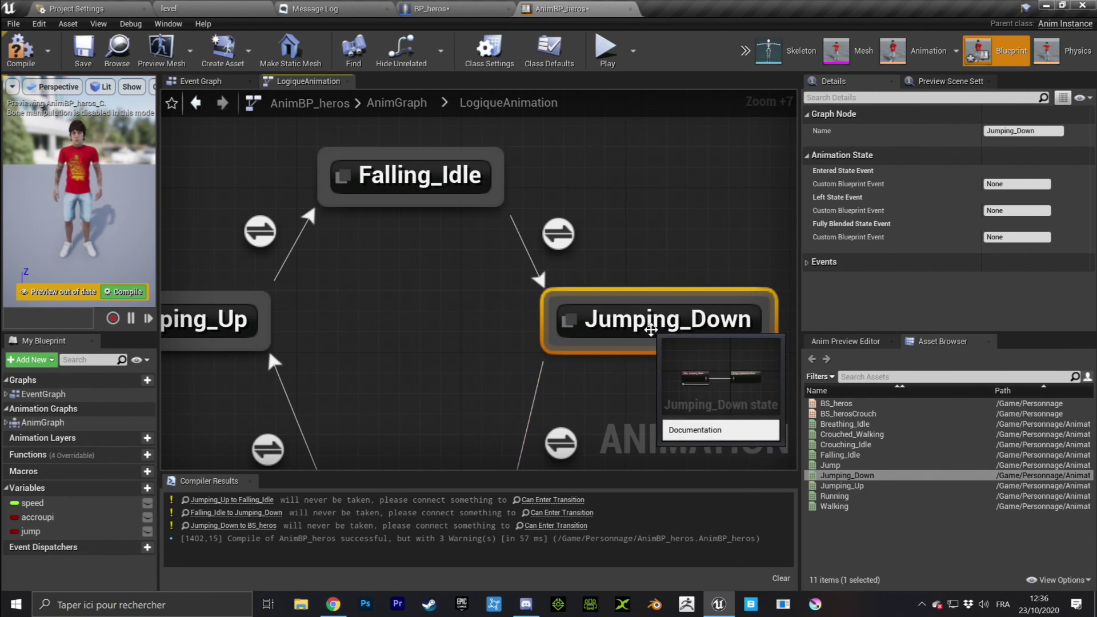
{"action": "left_click", "coordinate": [700, 240]}
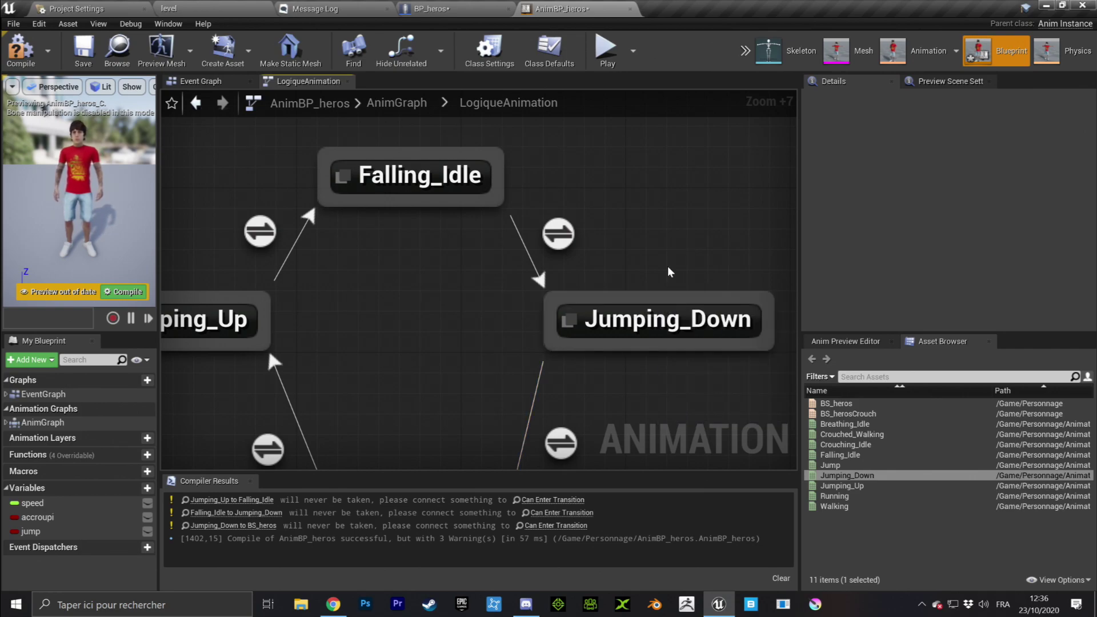
{"action": "right_click_drag", "start_coordinate": [494, 312], "coordinate": [533, 263]}
{"action": "scroll", "coordinate": [533, 264], "scroll_direction": "down", "scroll_amount": 5}
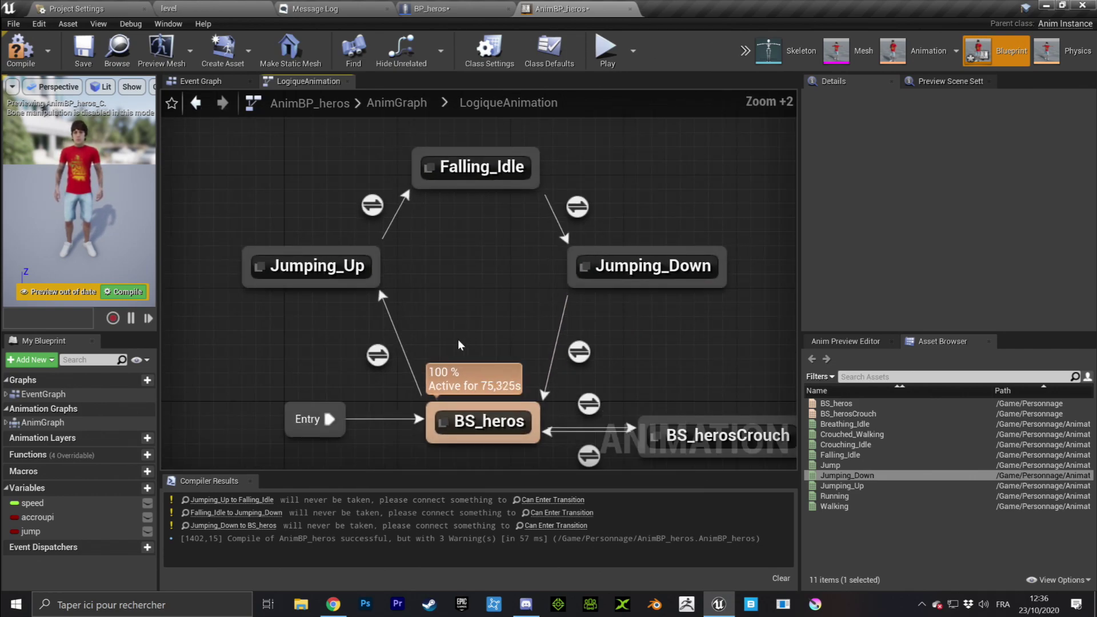
{"action": "left_click", "coordinate": [376, 355]}
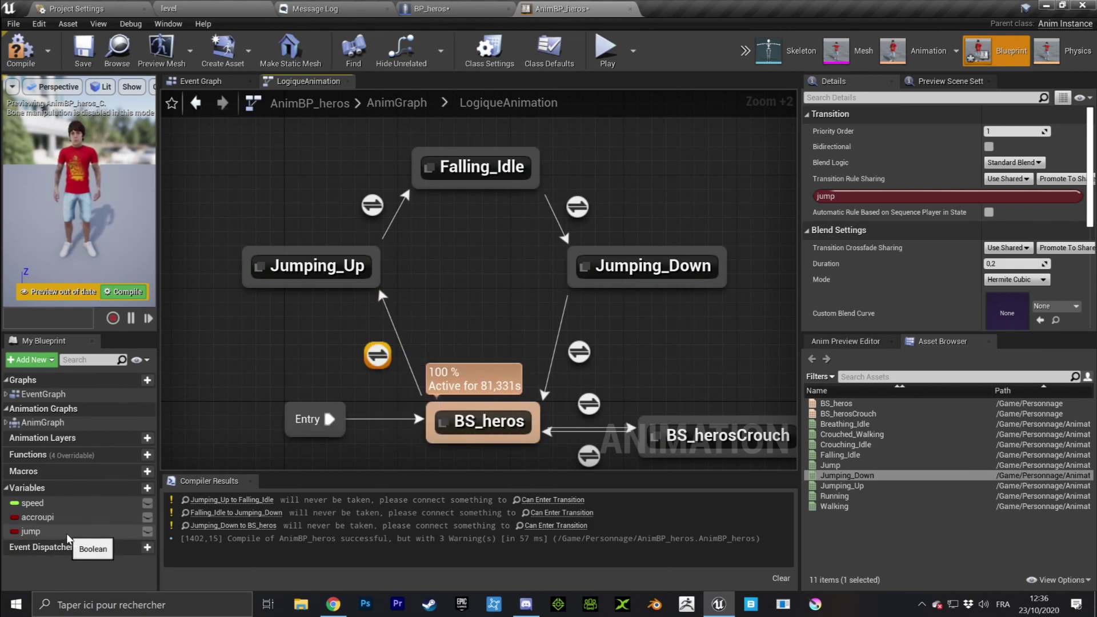
{"action": "left_click", "coordinate": [577, 206]}
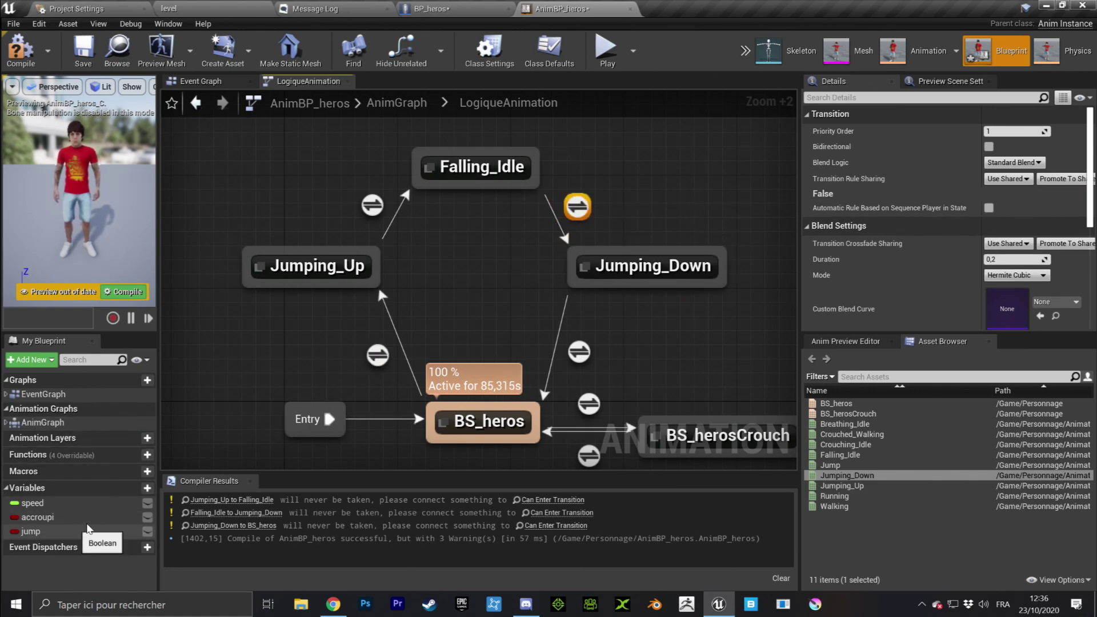
- Open the Falling_Idle to Jumping_Down rule and place a single Jump variable getter ahead of the Result node, deleting any extra node
{"action": "double_click", "coordinate": [578, 207]}
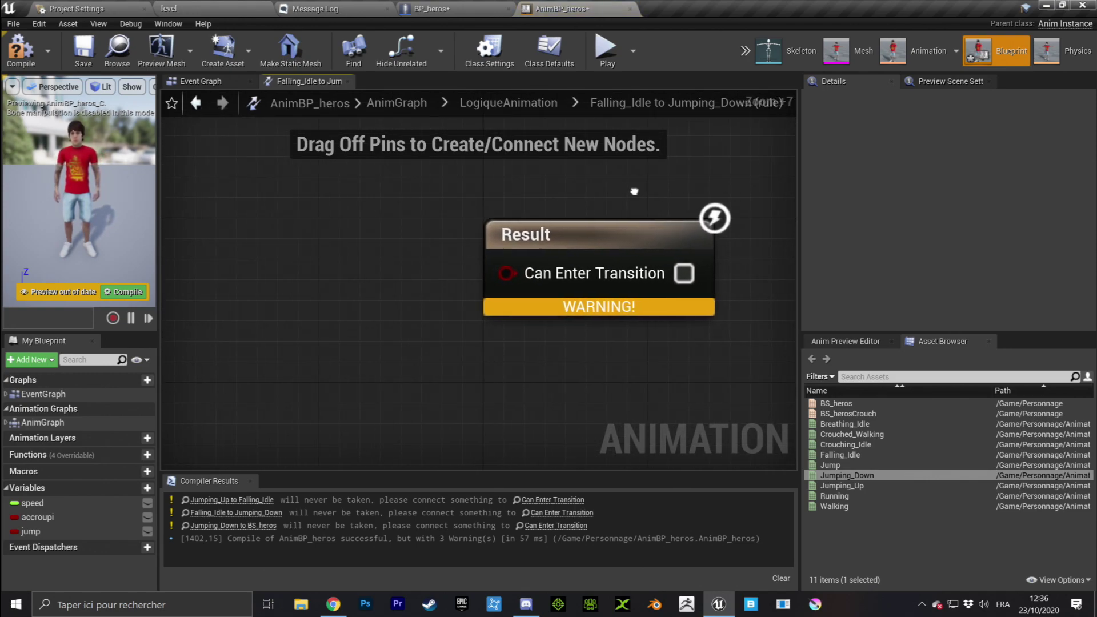
{"action": "left_click", "coordinate": [41, 528]}
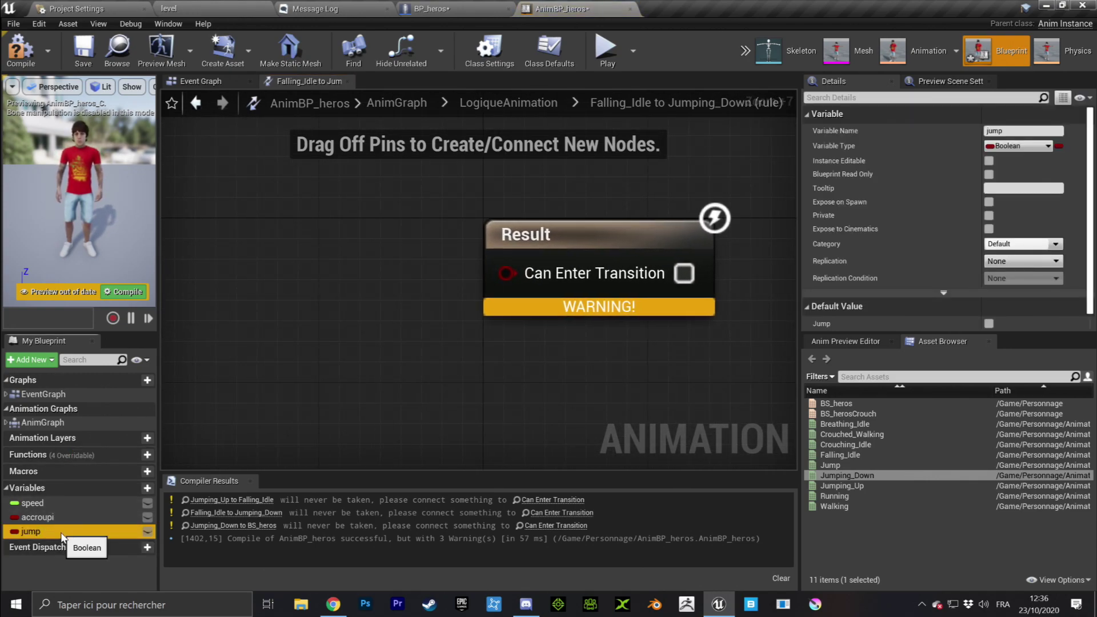
{"action": "left_click_drag", "start_coordinate": [61, 535], "coordinate": [268, 314], "text": "ctrl"}
{"action": "left_click_drag", "start_coordinate": [314, 350], "coordinate": [254, 250]}
{"action": "left_click_drag", "start_coordinate": [52, 531], "coordinate": [248, 251]}
{"action": "left_click", "coordinate": [341, 260]}
{"action": "key", "text": "Delete"}
{"action": "right_click_drag", "start_coordinate": [369, 228], "coordinate": [404, 235]}
{"action": "left_click_drag", "start_coordinate": [304, 261], "coordinate": [258, 285]}
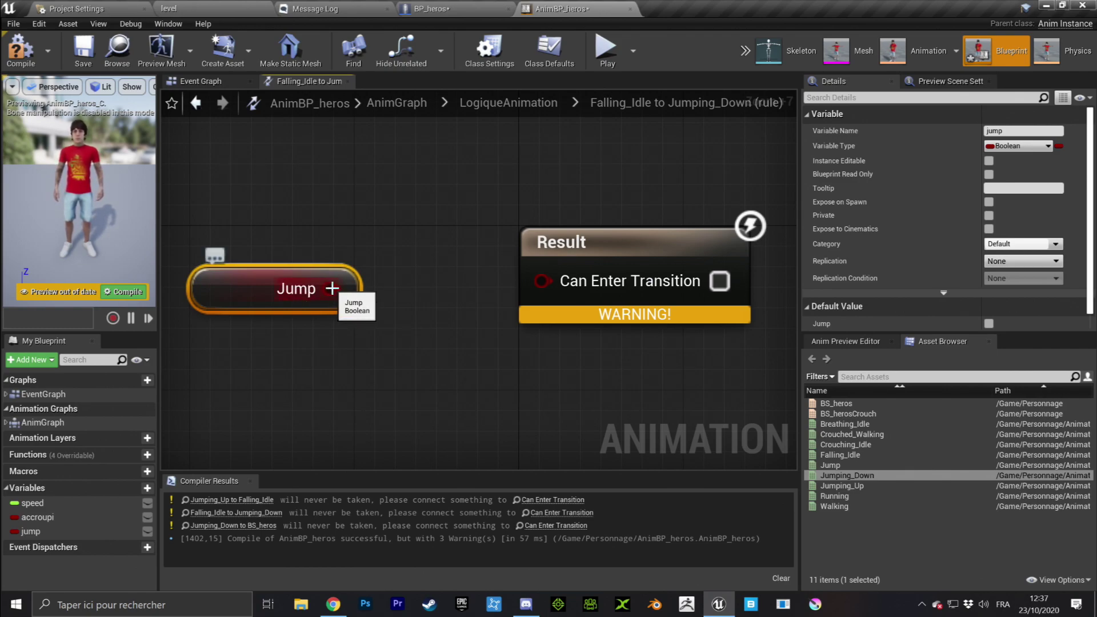
{"action": "left_click_drag", "start_coordinate": [332, 288], "coordinate": [542, 280]}
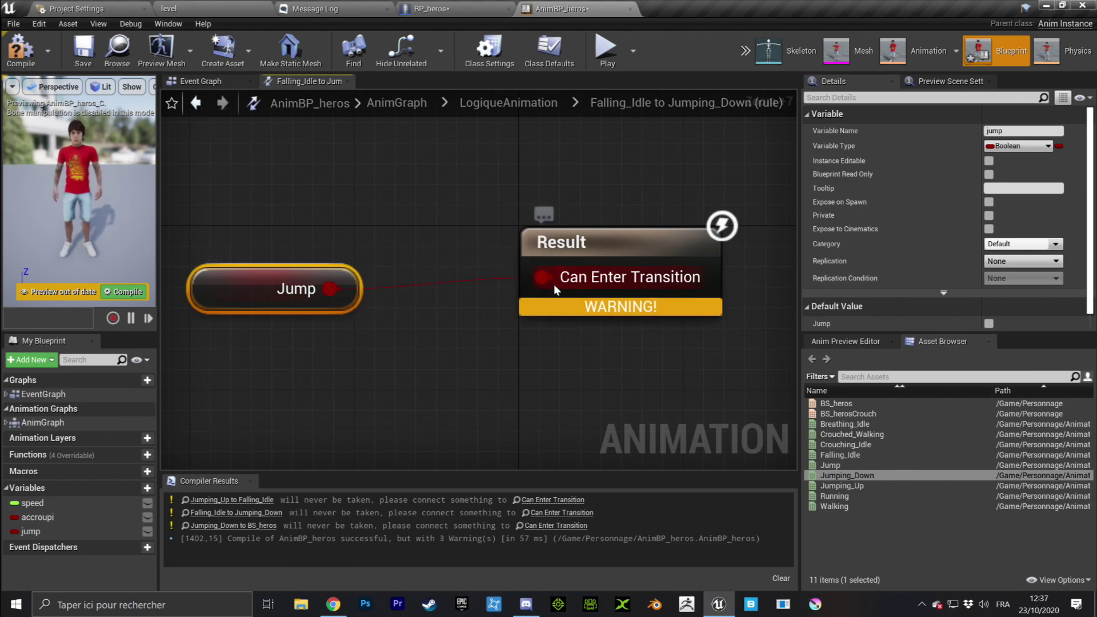
{"action": "left_click", "coordinate": [592, 248]}
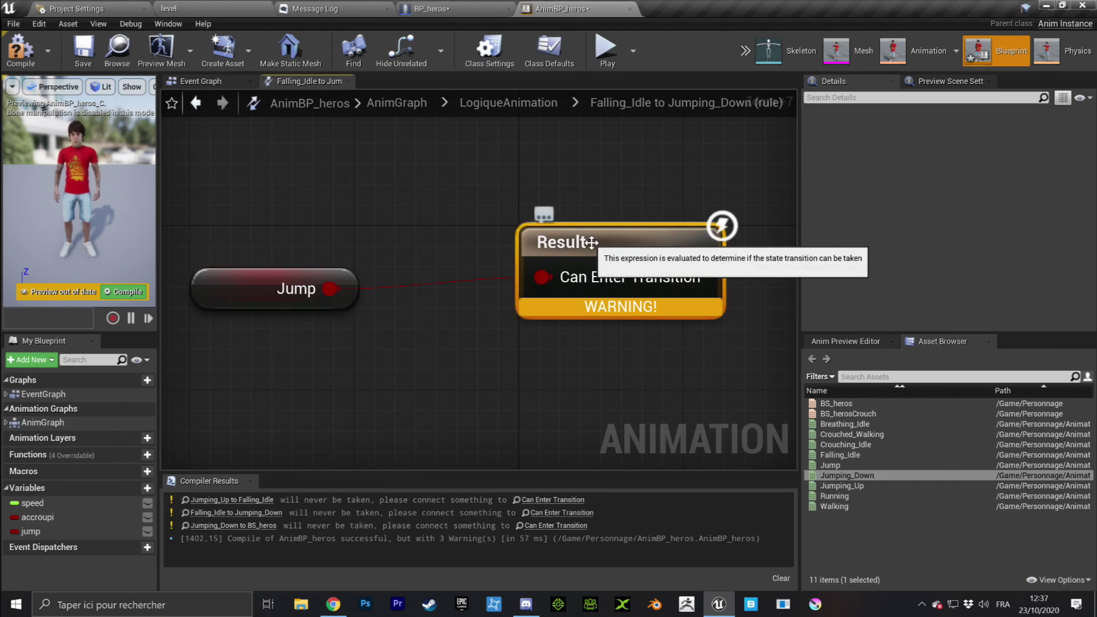
{"action": "left_click", "coordinate": [330, 286], "text": "alt"}
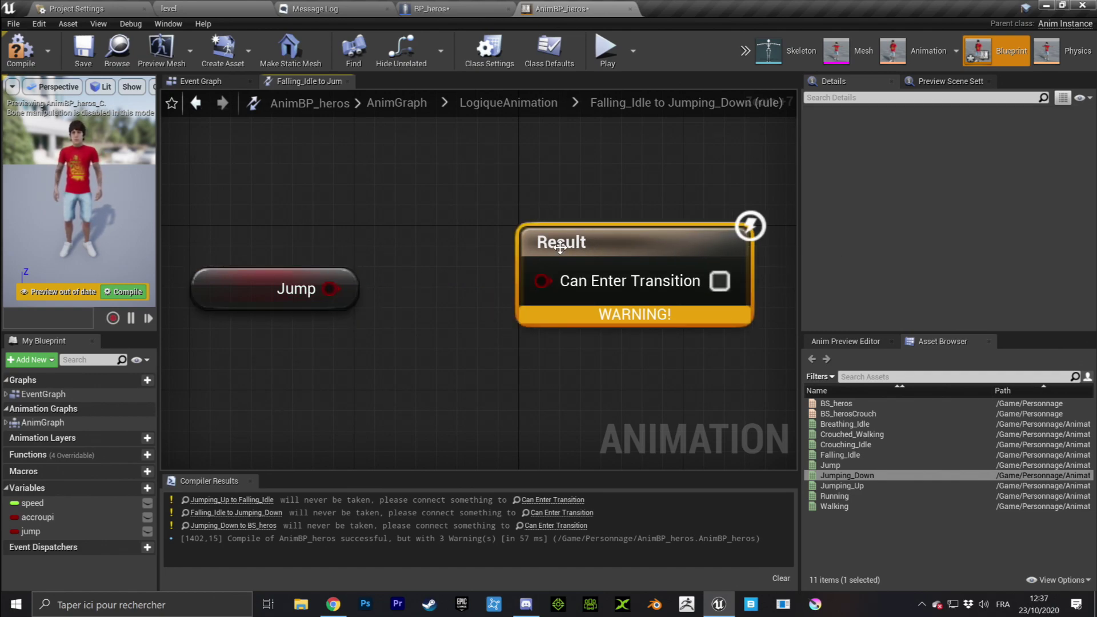
- Space the Jump and Result nodes apart and add a NOT Boolean node fed by the Jump variable
{"action": "left_click_drag", "start_coordinate": [273, 226], "coordinate": [343, 343]}
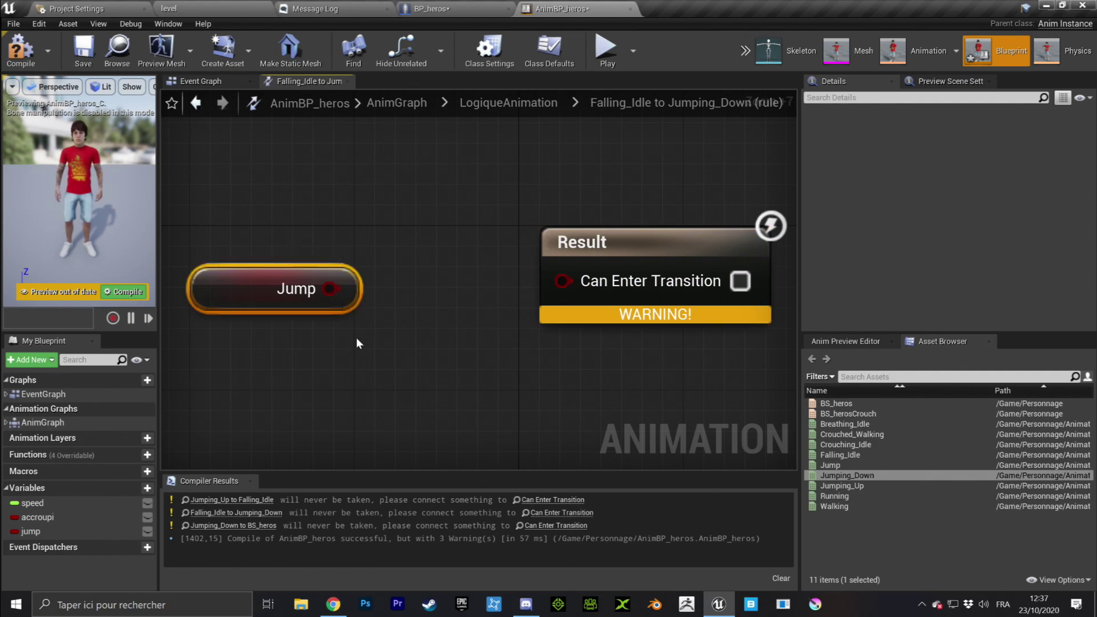
{"action": "left_click", "coordinate": [650, 239]}
{"action": "left_click_drag", "start_coordinate": [365, 228], "coordinate": [282, 377]}
{"action": "left_click_drag", "start_coordinate": [277, 291], "coordinate": [348, 292]}
{"action": "type", "text": "not"}
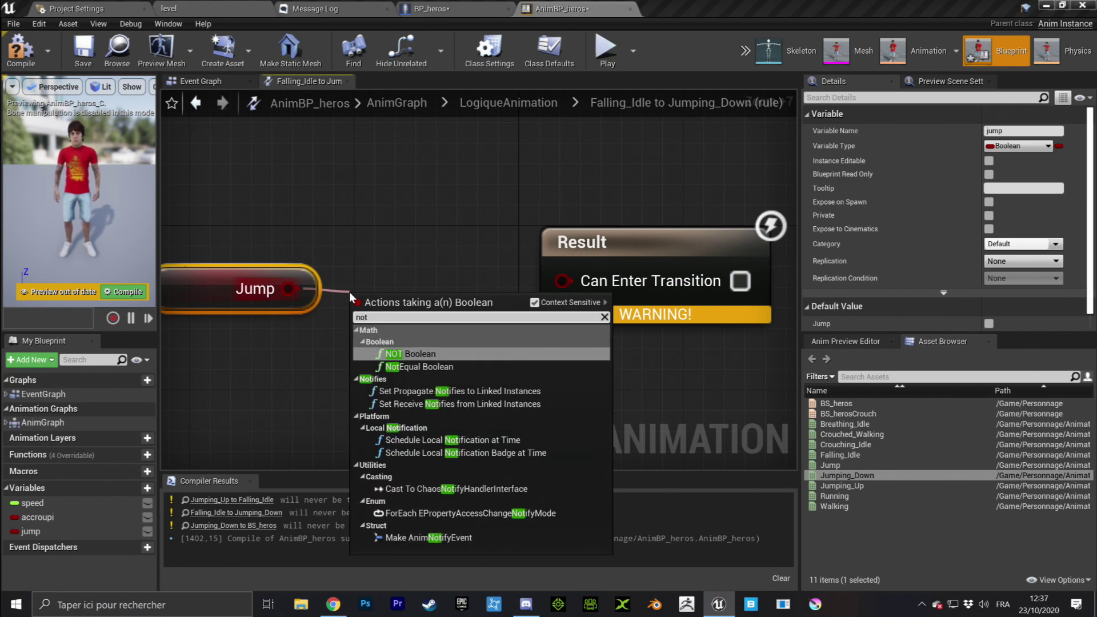
{"action": "left_click", "coordinate": [407, 353]}
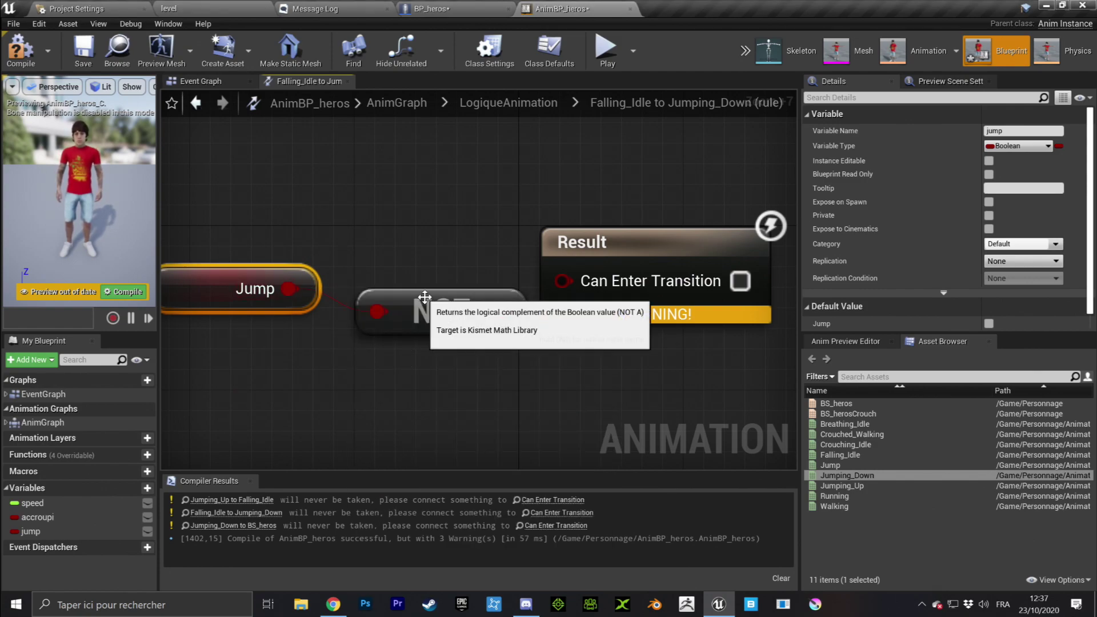
- Place the NOT node between Jump and Result, connect its output to Can Enter Transition, and compile the animation blueprint
{"action": "left_click_drag", "start_coordinate": [425, 296], "coordinate": [402, 273]}
{"action": "left_click_drag", "start_coordinate": [375, 222], "coordinate": [461, 321]}
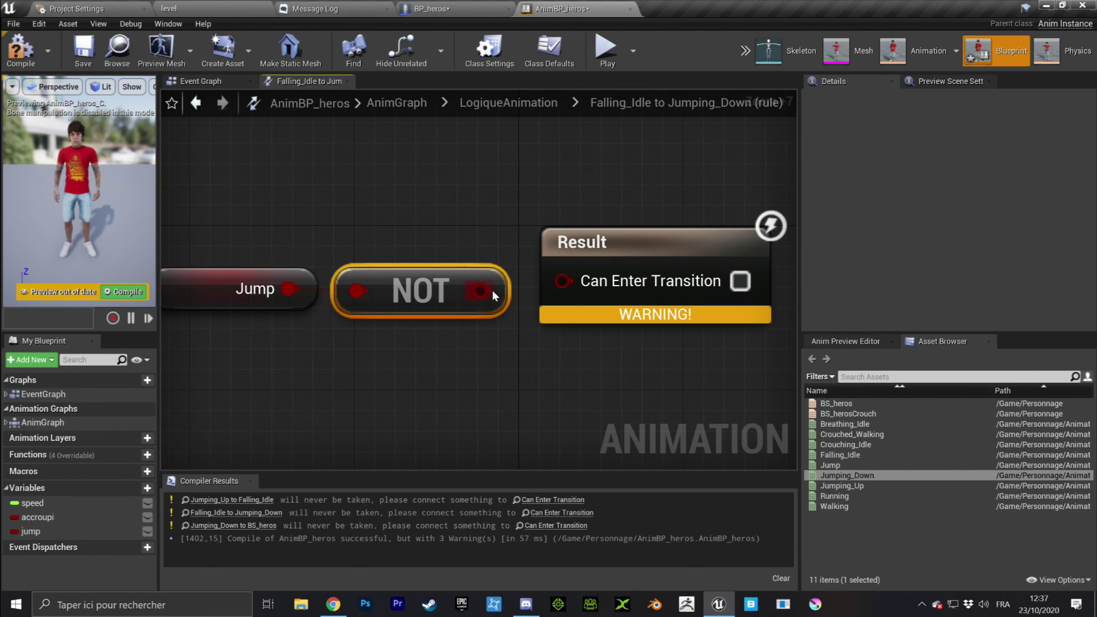
{"action": "left_click_drag", "start_coordinate": [293, 289], "coordinate": [357, 291]}
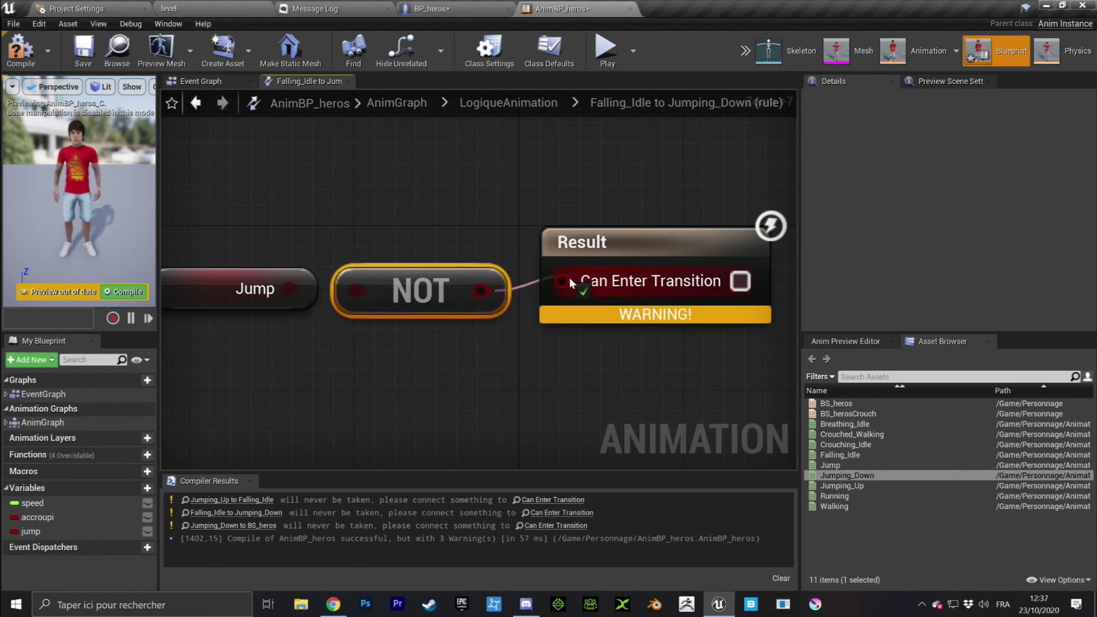
{"action": "left_click_drag", "start_coordinate": [570, 282], "coordinate": [569, 282]}
{"action": "left_click", "coordinate": [47, 36]}
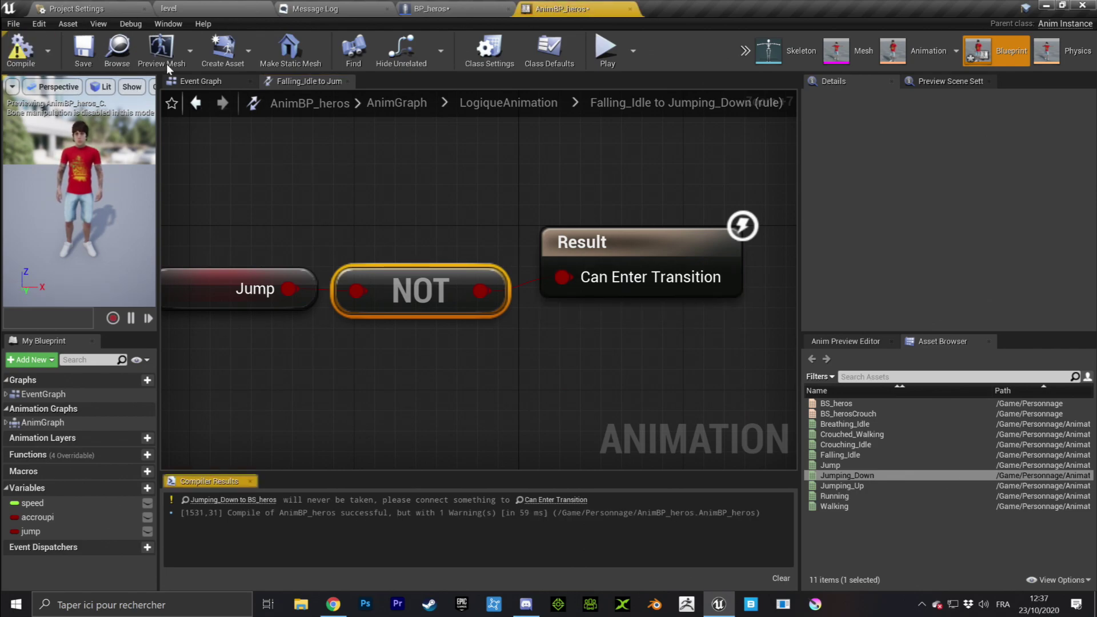
- Align the Jump, NOT and Result nodes in one row with straightened connections
{"action": "left_click_drag", "start_coordinate": [626, 239], "coordinate": [629, 259]}
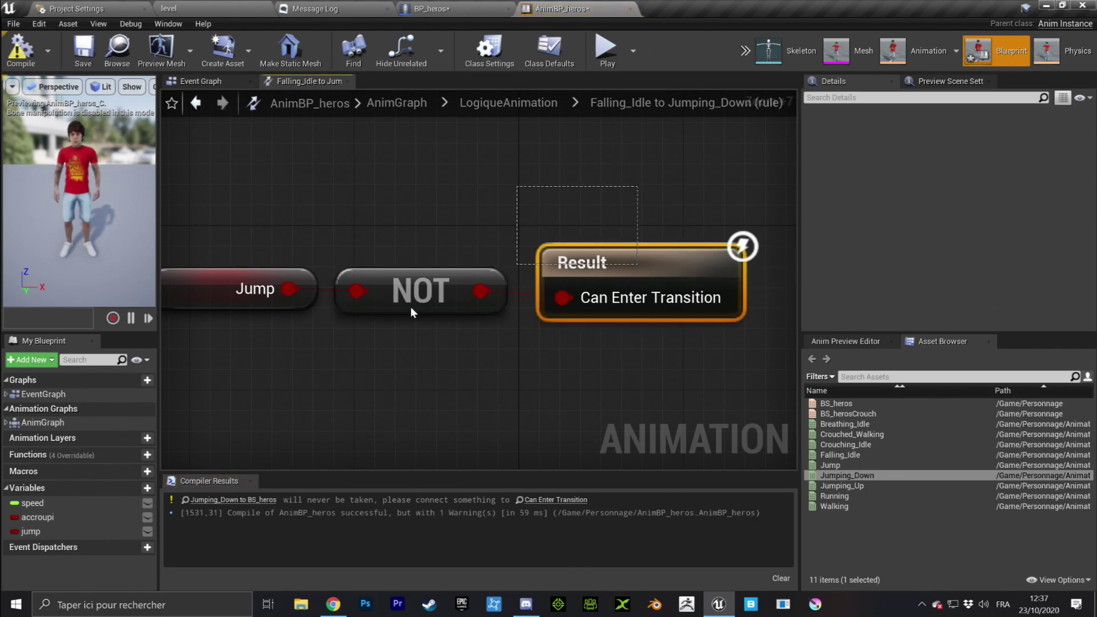
{"action": "left_click_drag", "start_coordinate": [411, 307], "coordinate": [272, 368]}
{"action": "key", "text": "q"}
{"action": "right_click_drag", "start_coordinate": [496, 355], "coordinate": [555, 349]}
{"action": "scroll", "coordinate": [555, 349], "scroll_direction": "down", "scroll_amount": 1}
{"action": "left_click", "coordinate": [313, 286]}
{"action": "left_click", "coordinate": [475, 286]}
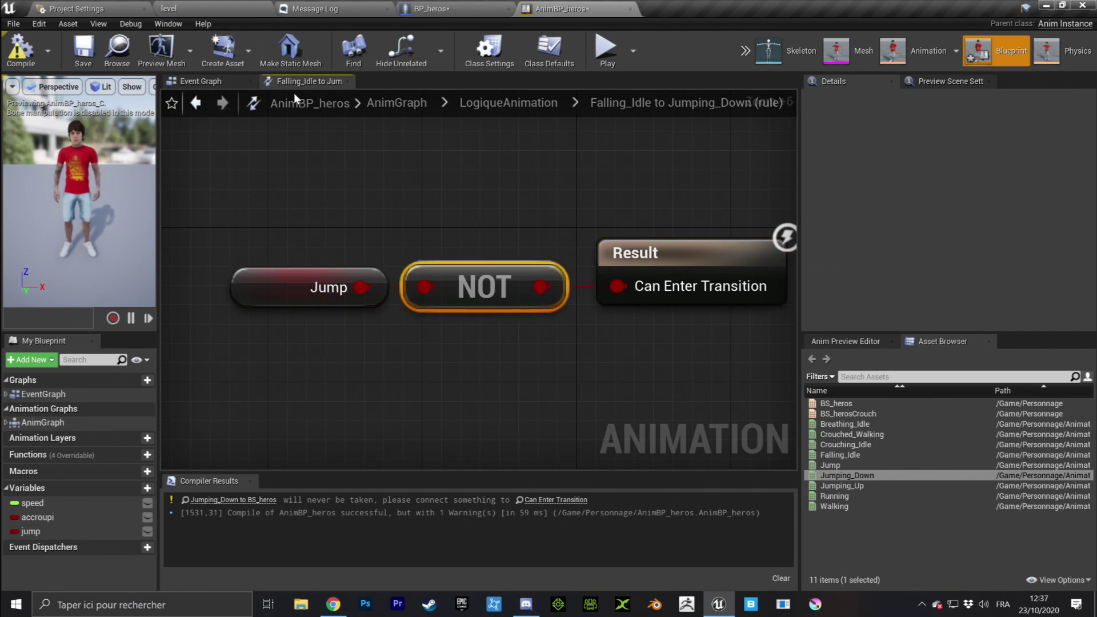
- Return to the LogiqueAnimation state machine and compare the Jumping_Down to BS_heros transition with the Jumping_Up to Falling_Idle transition
{"action": "left_click", "coordinate": [533, 102]}
{"action": "scroll", "coordinate": [559, 247], "scroll_direction": "up", "scroll_amount": 6}
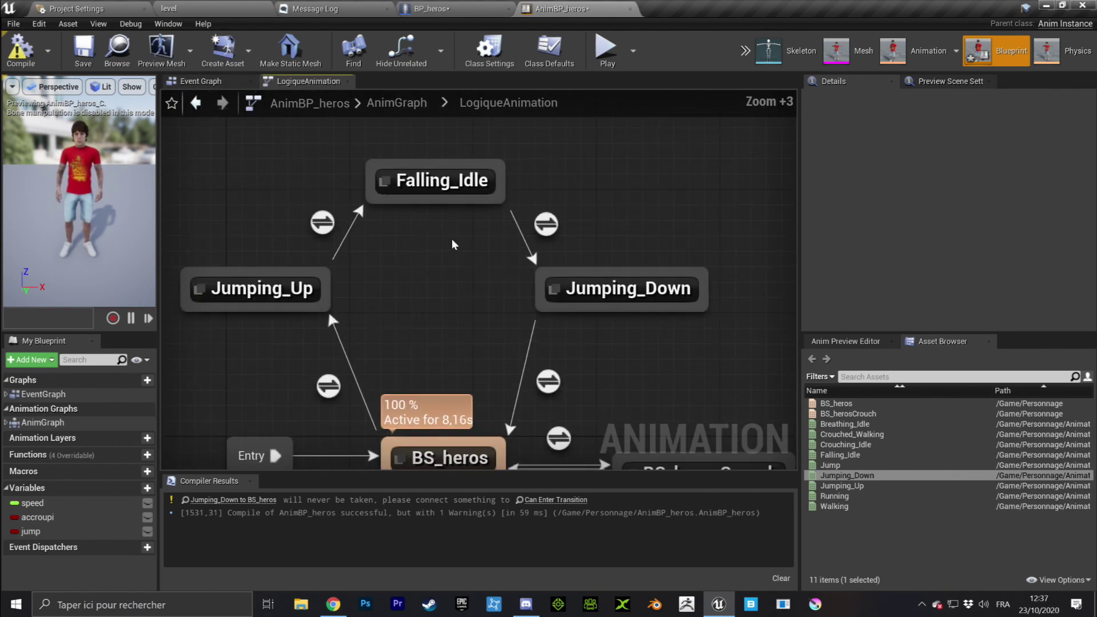
{"action": "right_click_drag", "start_coordinate": [670, 413], "coordinate": [663, 291]}
{"action": "left_click", "coordinate": [506, 314]}
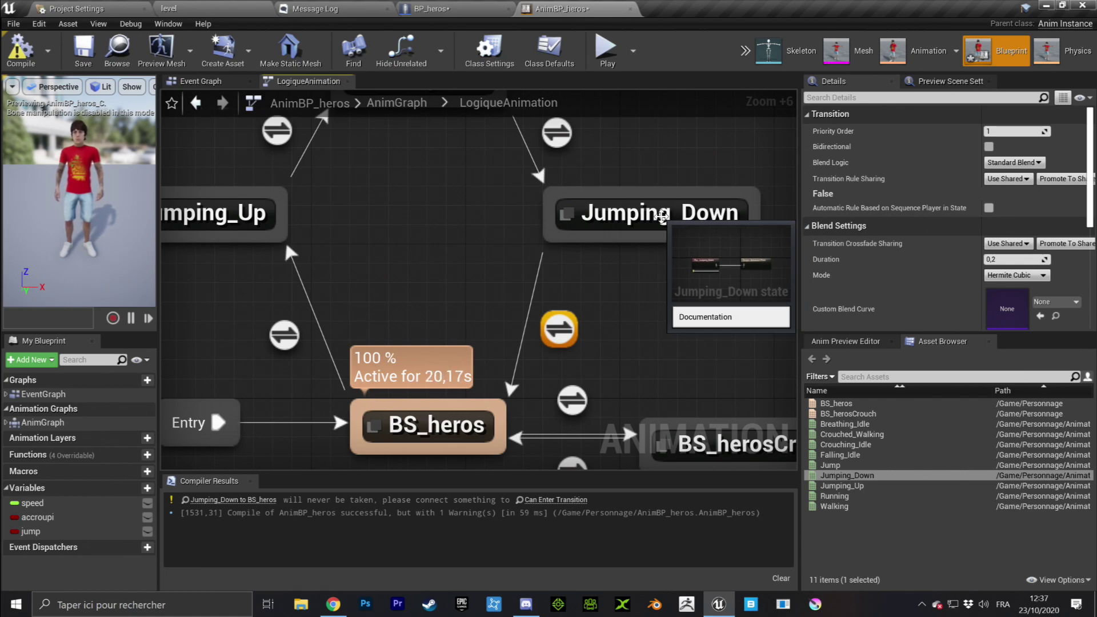
{"action": "left_click", "coordinate": [485, 421]}
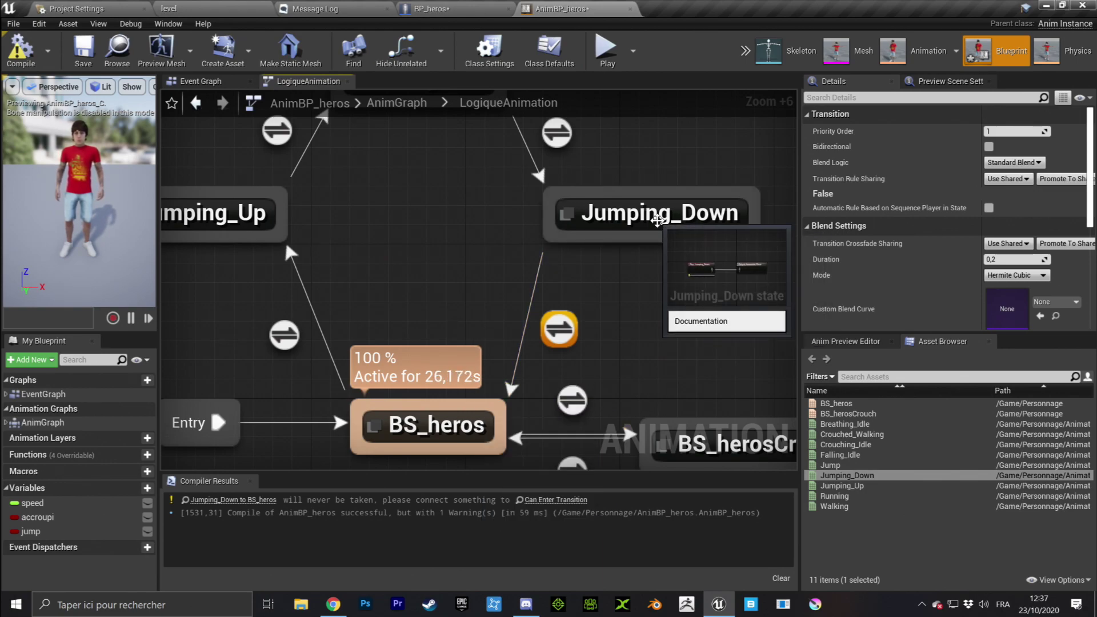
{"action": "left_click", "coordinate": [655, 220]}
{"action": "scroll", "coordinate": [692, 267], "scroll_direction": "down", "scroll_amount": 2}
{"action": "scroll", "coordinate": [628, 252], "scroll_direction": "down", "scroll_amount": 1}
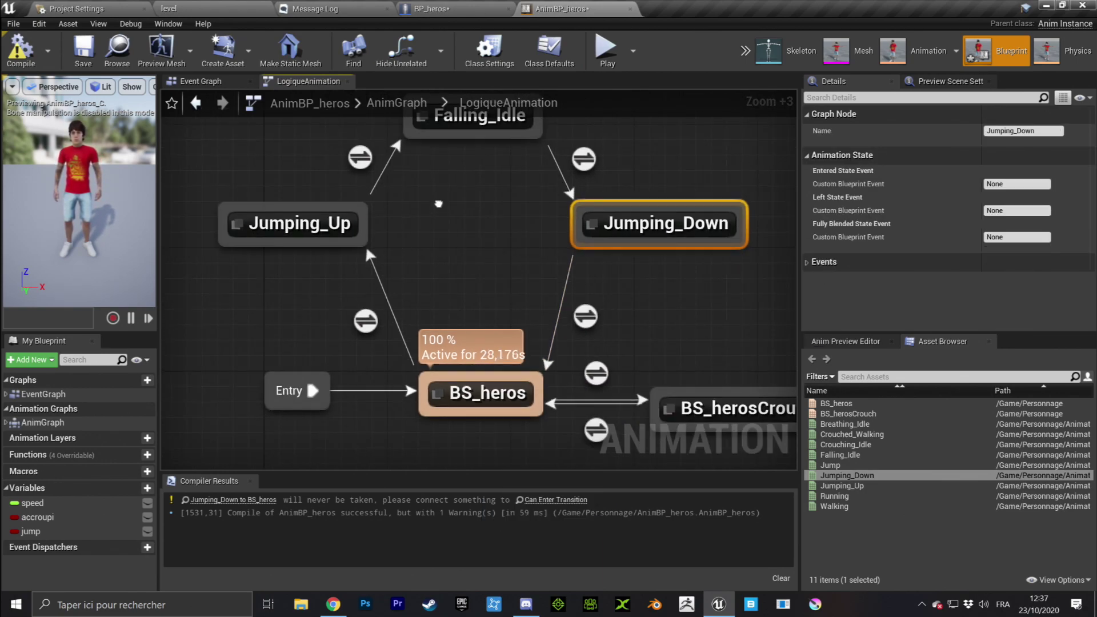
{"action": "right_click_drag", "start_coordinate": [334, 206], "coordinate": [333, 290]}
{"action": "left_click", "coordinate": [364, 240]}
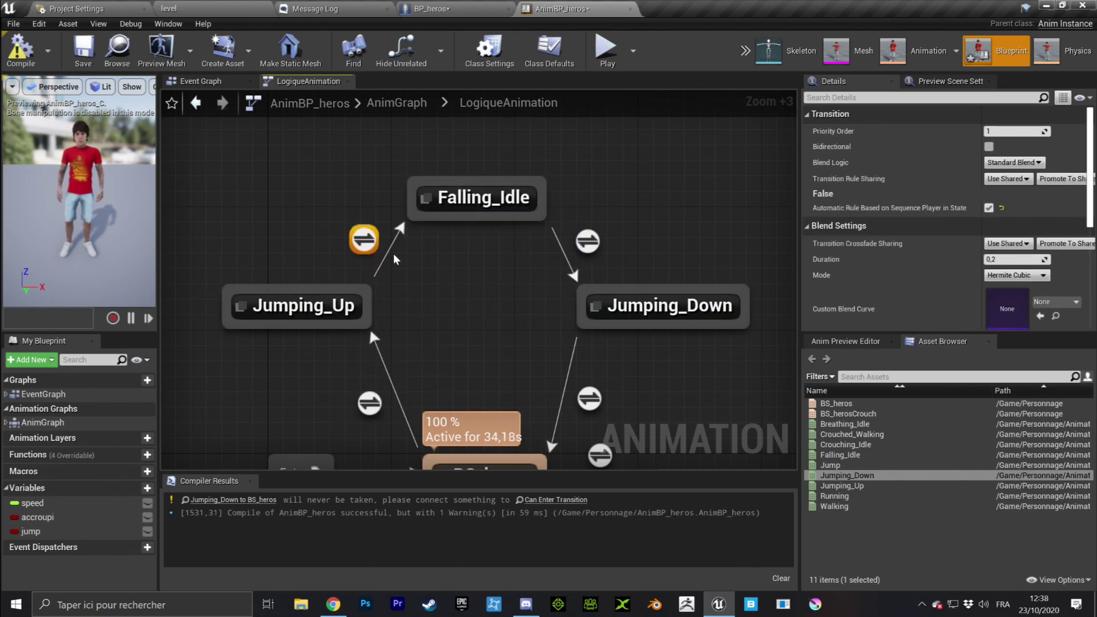
{"action": "left_click", "coordinate": [312, 304]}
{"action": "right_click_drag", "start_coordinate": [312, 305], "coordinate": [283, 191]}
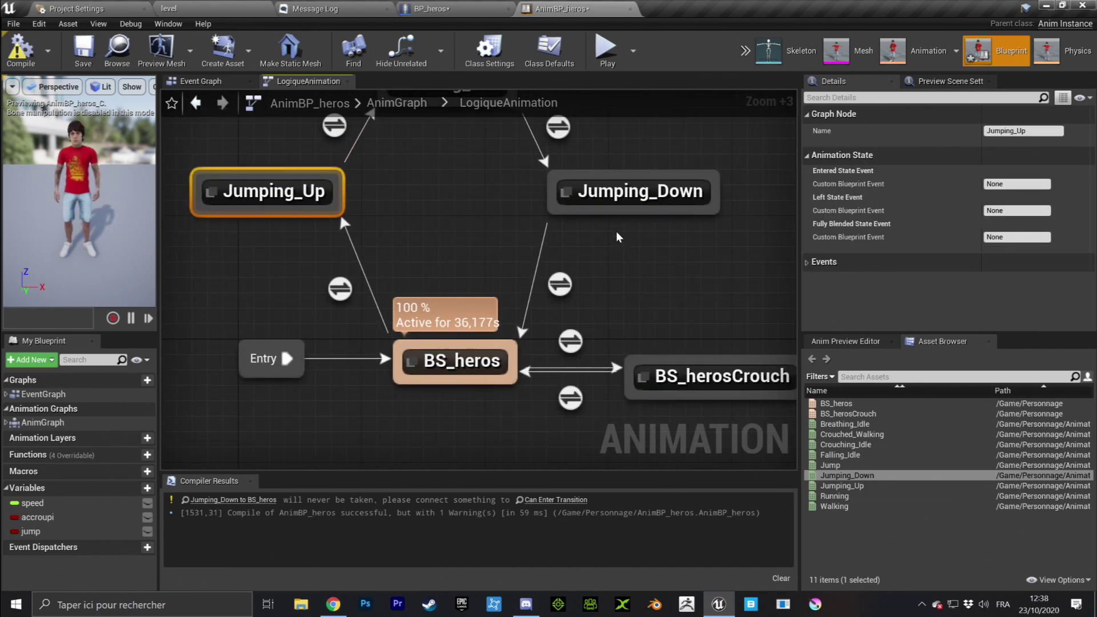
- Enable Automatic Rule Based on Sequence Player in State for the Jumping_Down to BS_heros transition, and compile the blueprint
{"action": "left_click", "coordinate": [560, 284]}
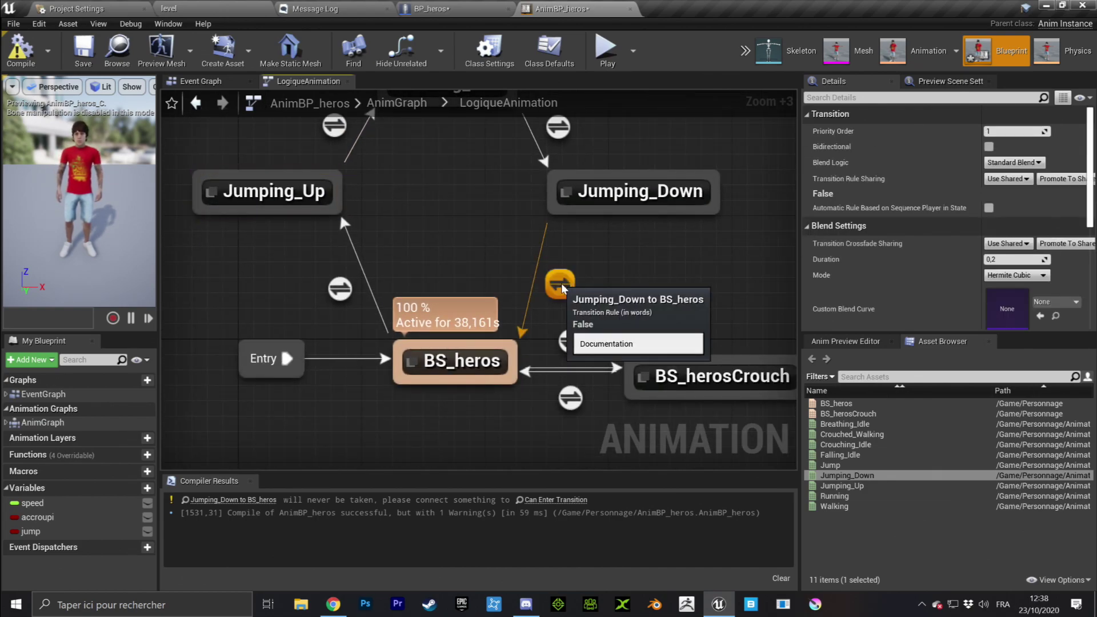
{"action": "left_click", "coordinate": [989, 208]}
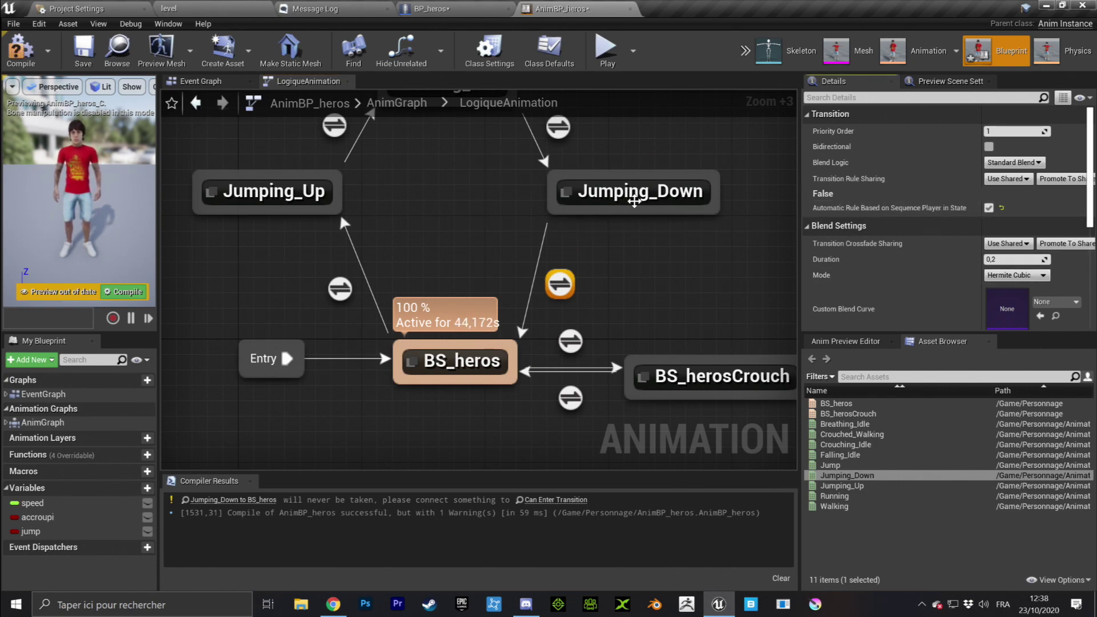
{"action": "right_click_drag", "start_coordinate": [463, 206], "coordinate": [454, 272]}
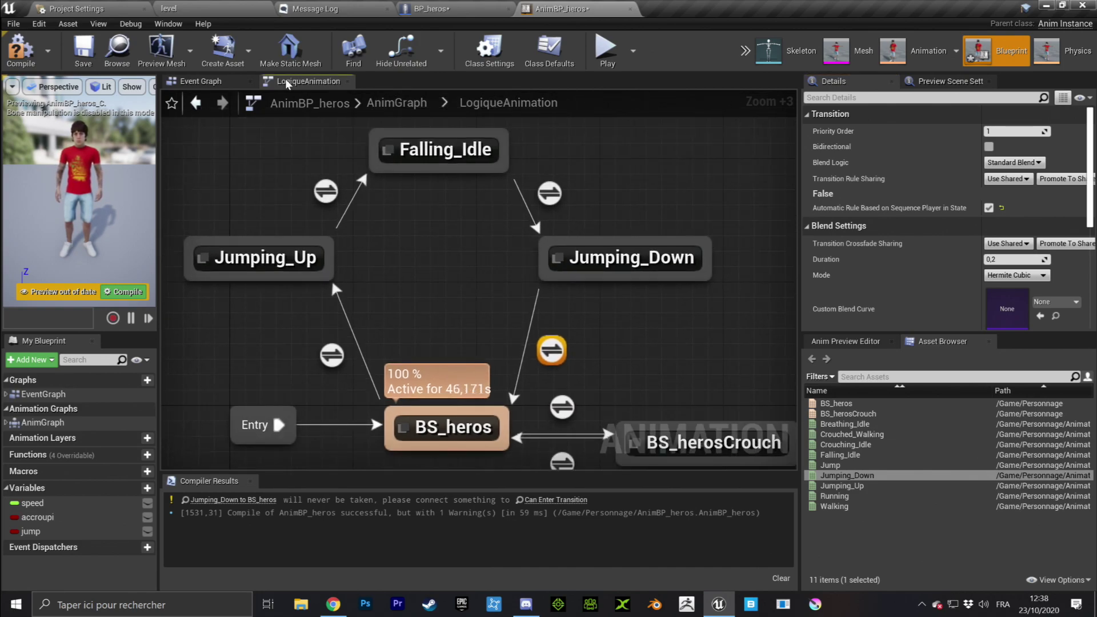
{"action": "left_click", "coordinate": [25, 60]}
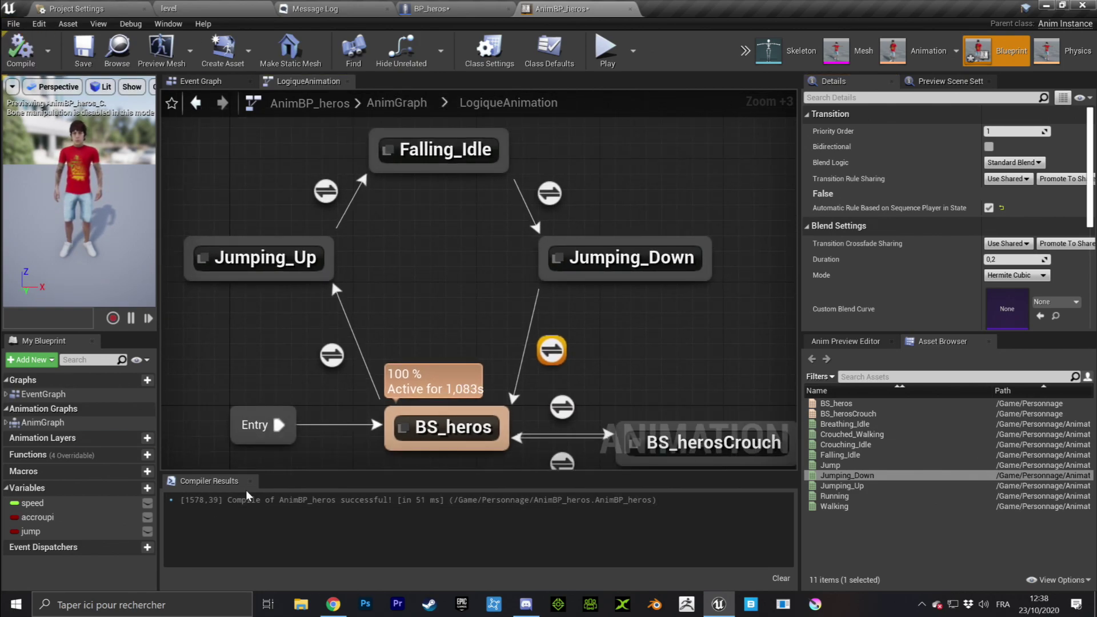
- Play the level, make the character jump several times to check the jump animations, and stop the simulation
{"action": "left_click", "coordinate": [246, 8]}
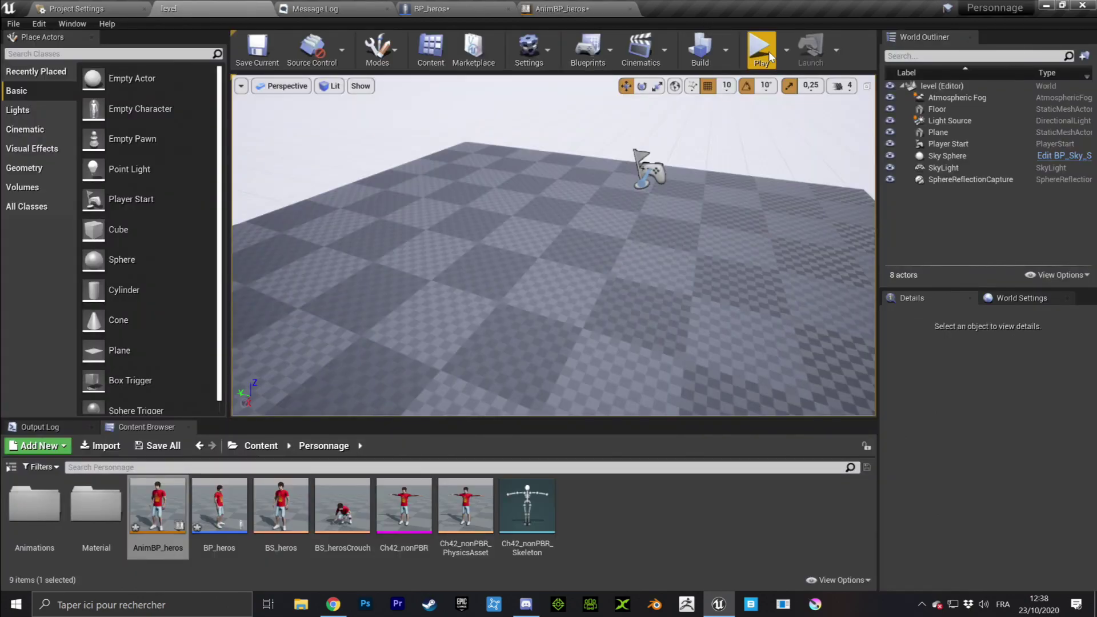
{"action": "left_click", "coordinate": [769, 56]}
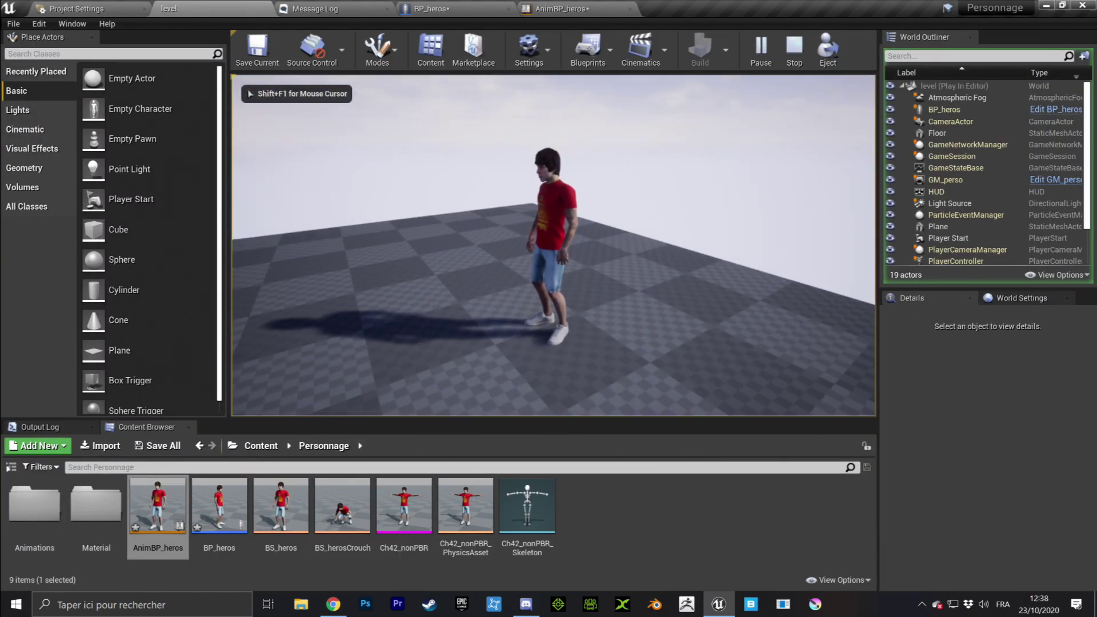
{"action": "key", "text": "space"}
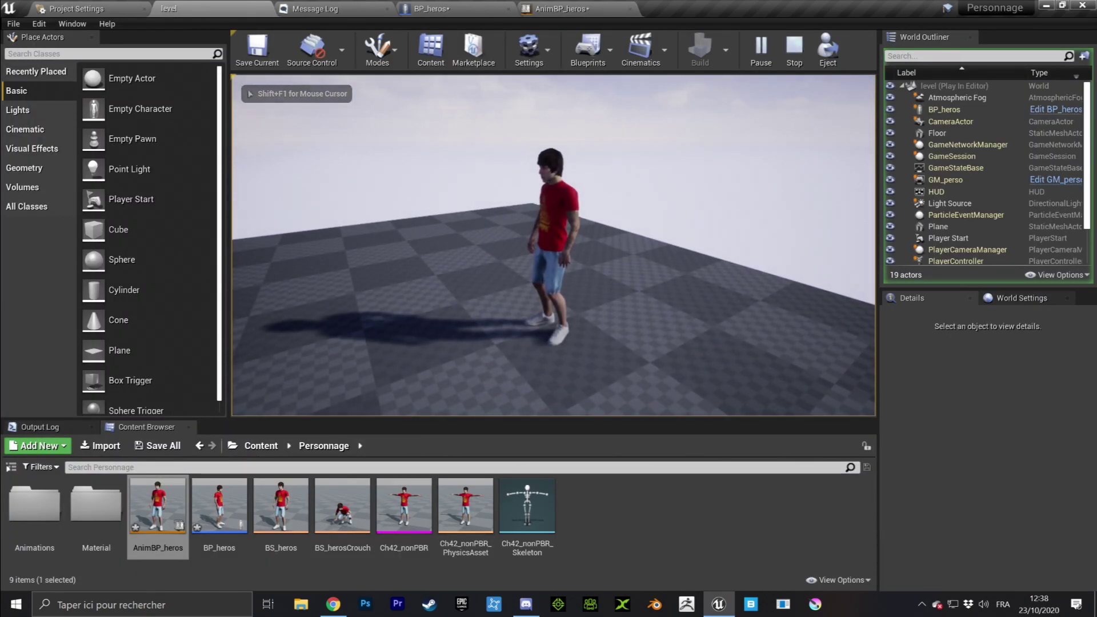
{"action": "key", "text": "space"}
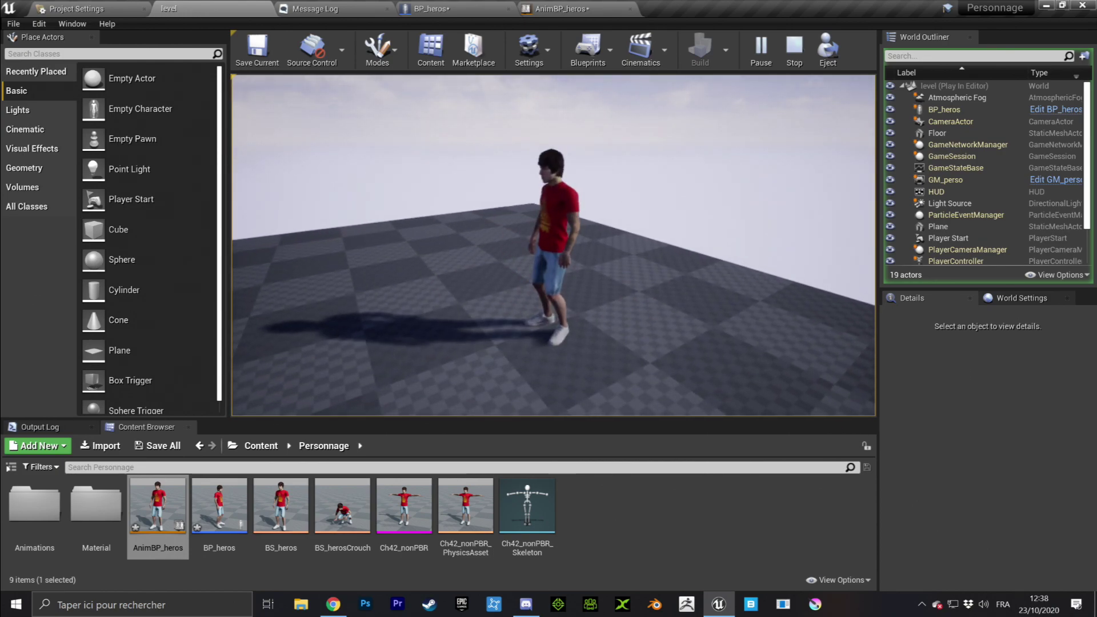
{"action": "key", "text": "space"}
{"action": "key", "text": "space"}
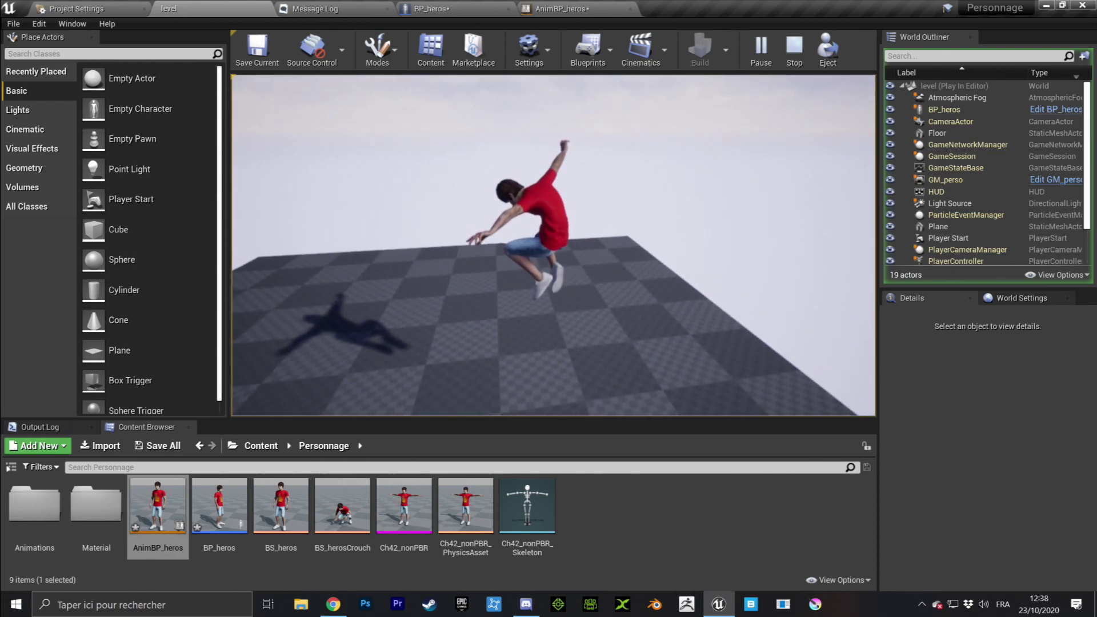
{"action": "key", "text": "space"}
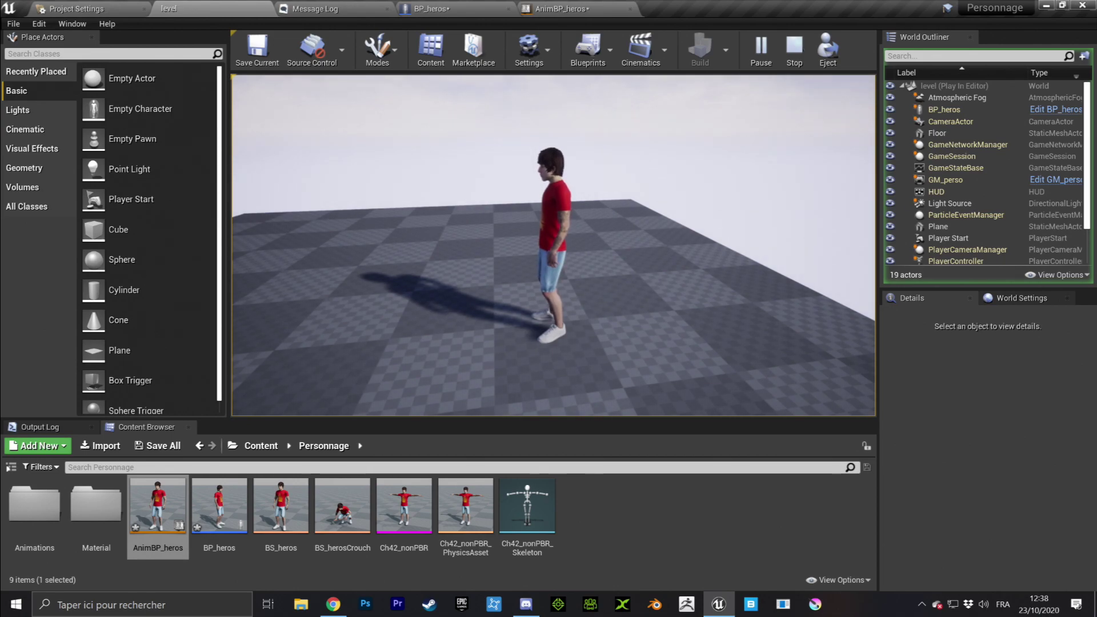
{"action": "key", "text": "Escape"}
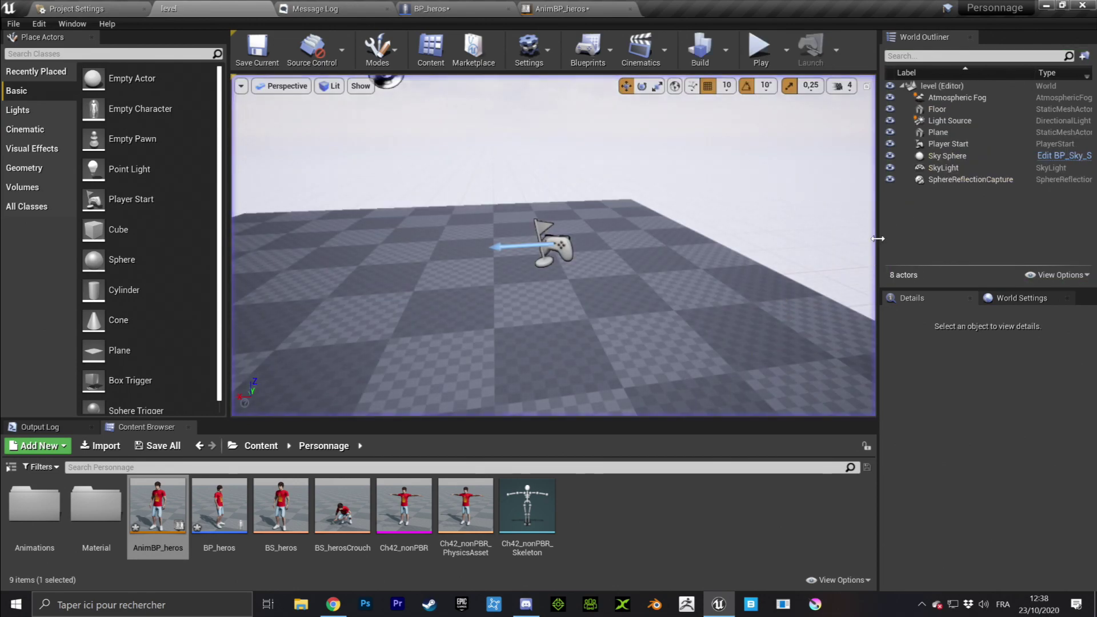
- In the Jumping_Down state, set the Play Jumping_Down node's Start Position to 0,1, then compile and save the animation blueprint
{"action": "left_click", "coordinate": [561, 8]}
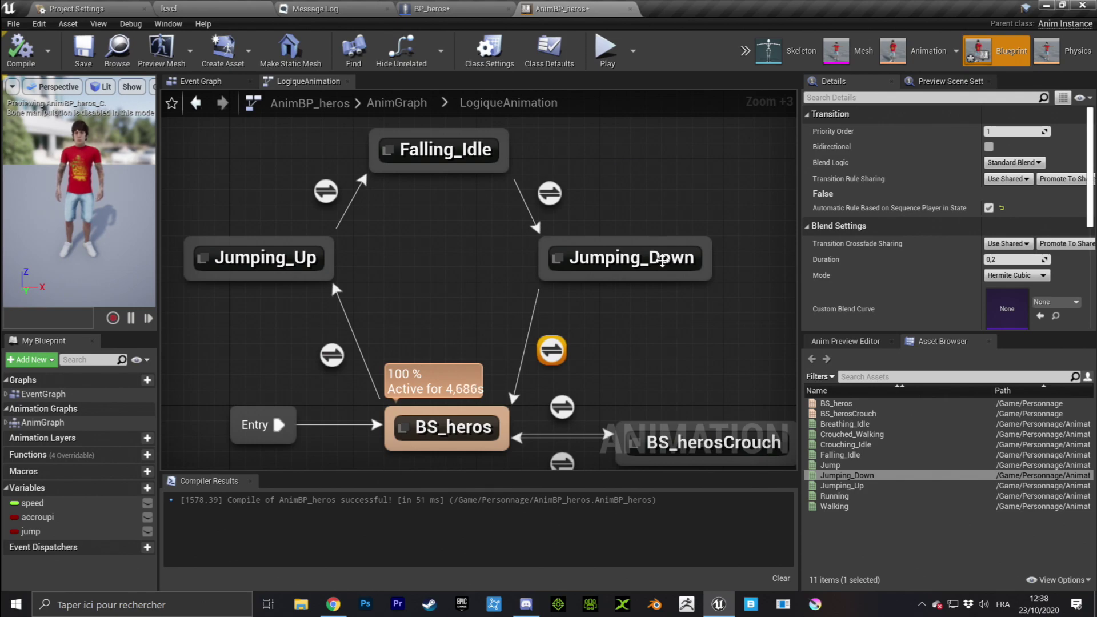
{"action": "left_click", "coordinate": [622, 264]}
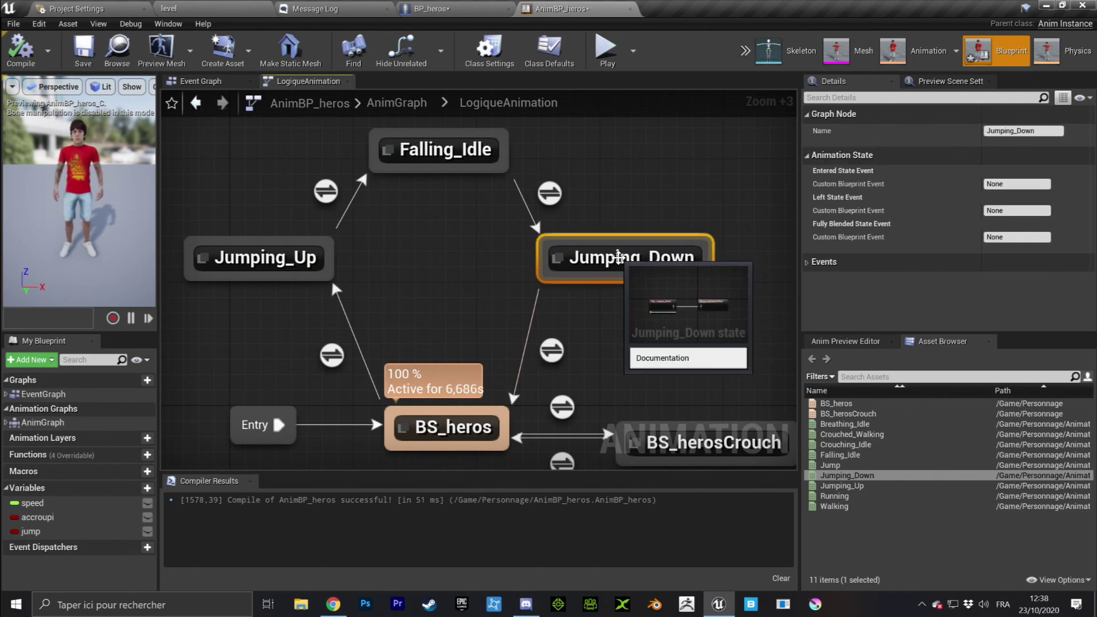
{"action": "double_click", "coordinate": [621, 260]}
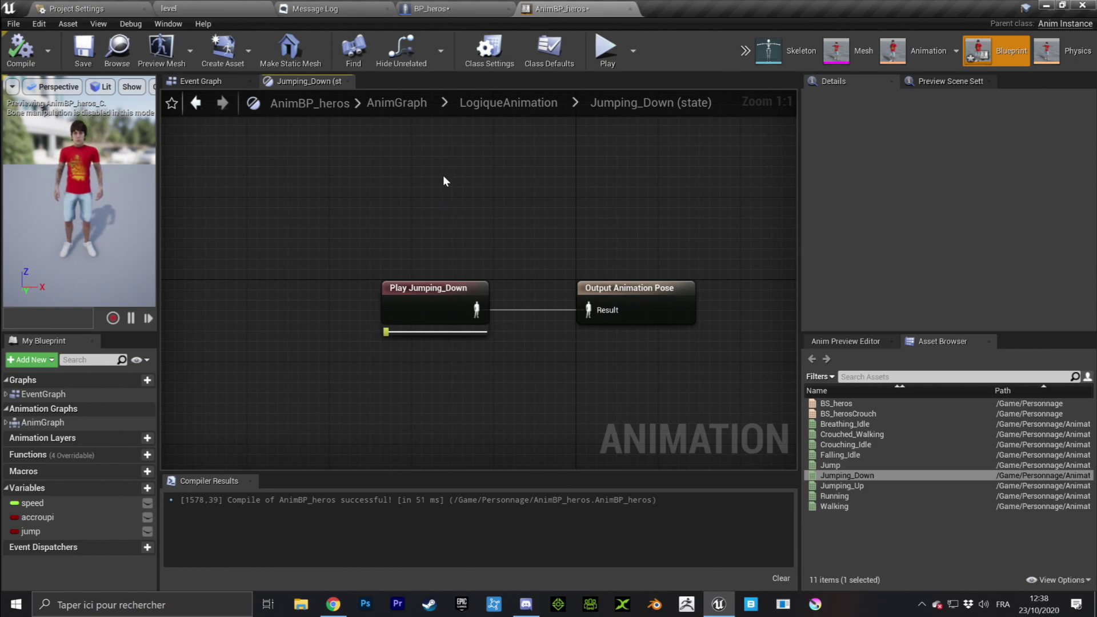
{"action": "left_click_drag", "start_coordinate": [443, 175], "coordinate": [410, 482]}
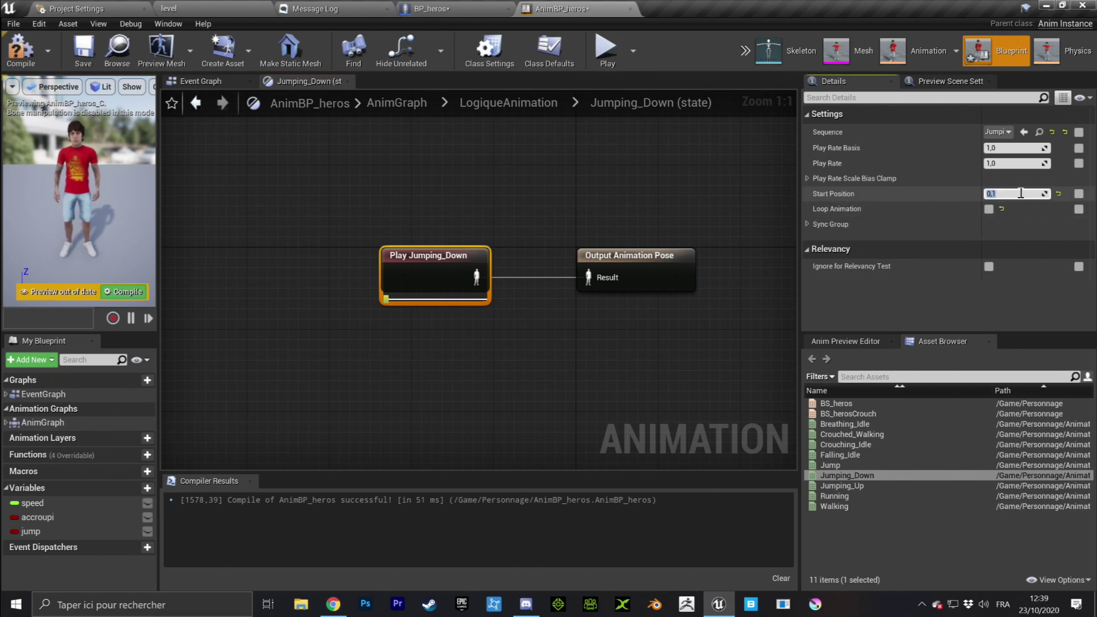
{"action": "left_click", "coordinate": [21, 50]}
{"action": "left_click", "coordinate": [83, 50]}
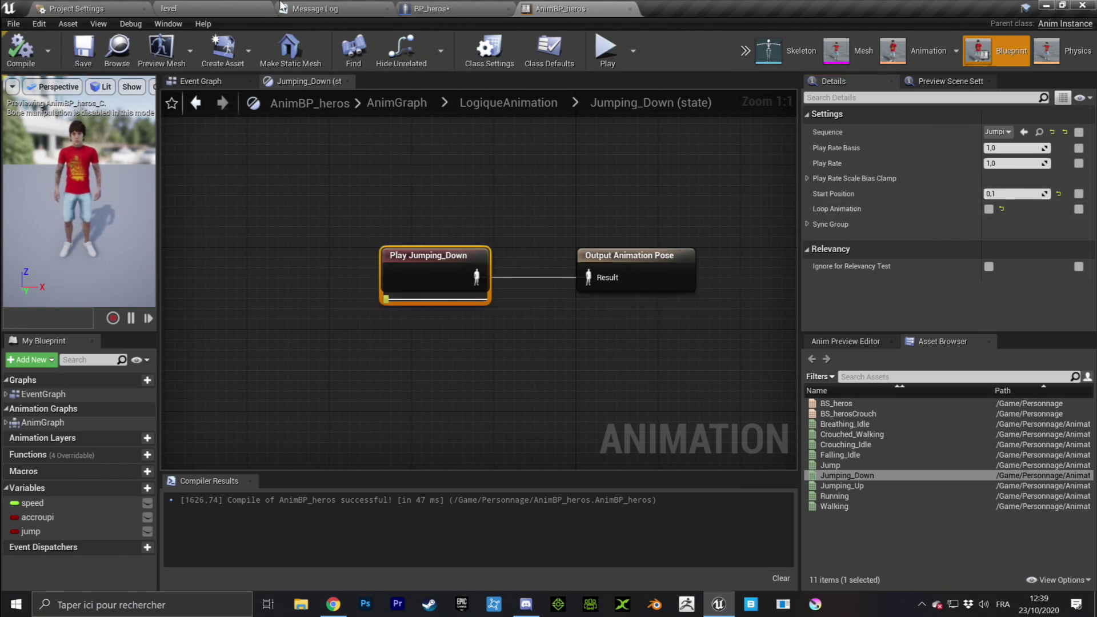
- Play the level again and make the character jump to test the adjusted landing animation
{"action": "left_click", "coordinate": [245, 8]}
{"action": "left_click", "coordinate": [763, 48]}
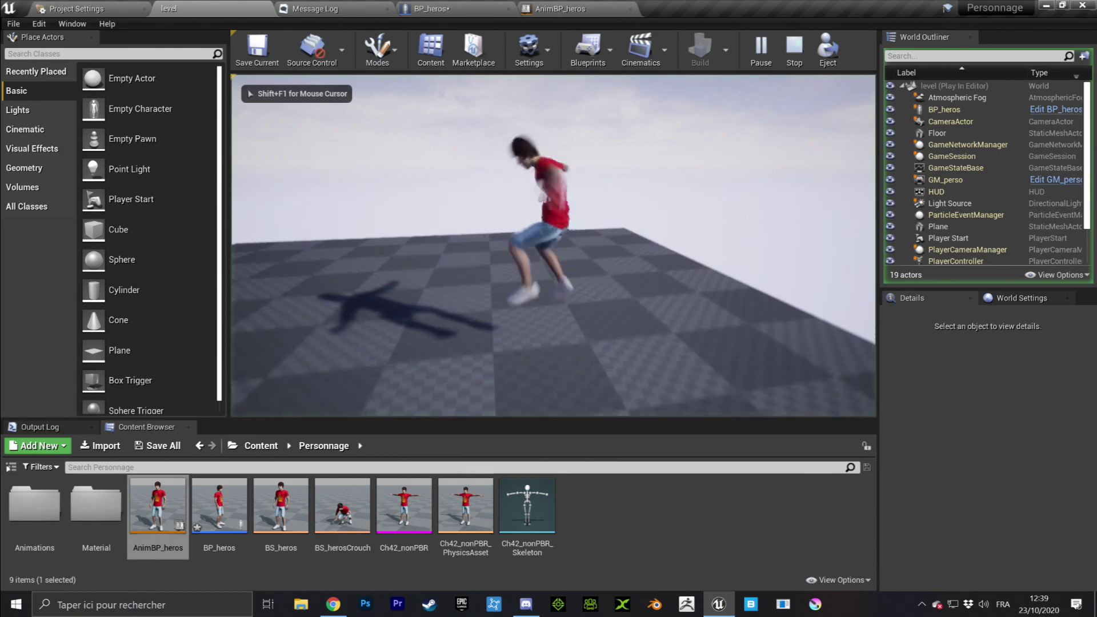
{"action": "key", "text": "space"}
{"action": "key", "text": "space"}
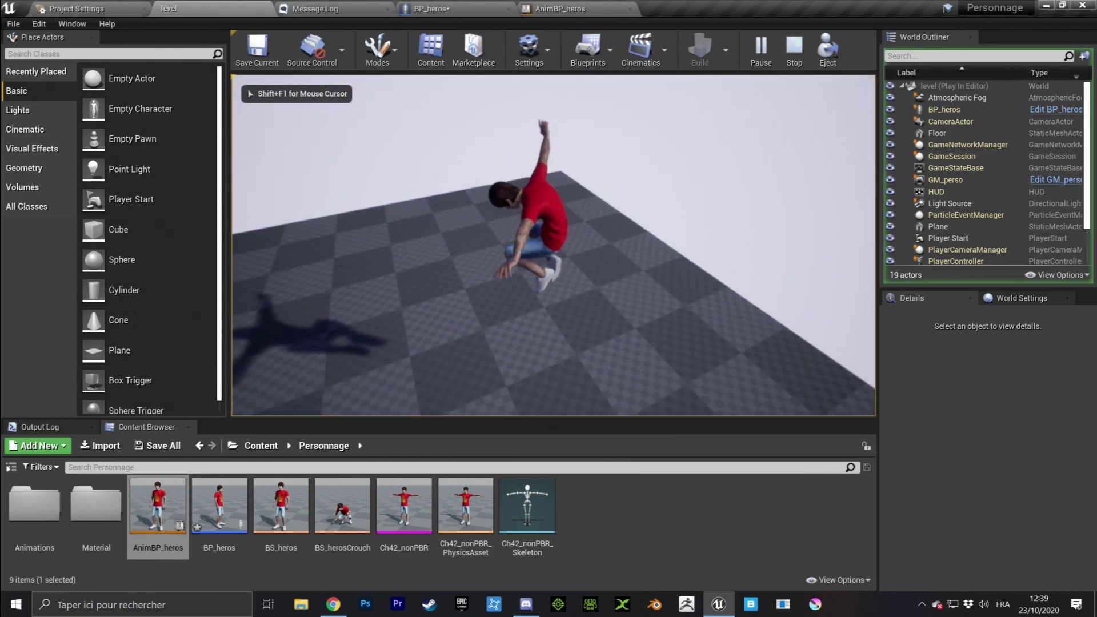
- Make the character jump two more times while watching the landing, and stop the simulation
{"action": "key", "text": "space"}
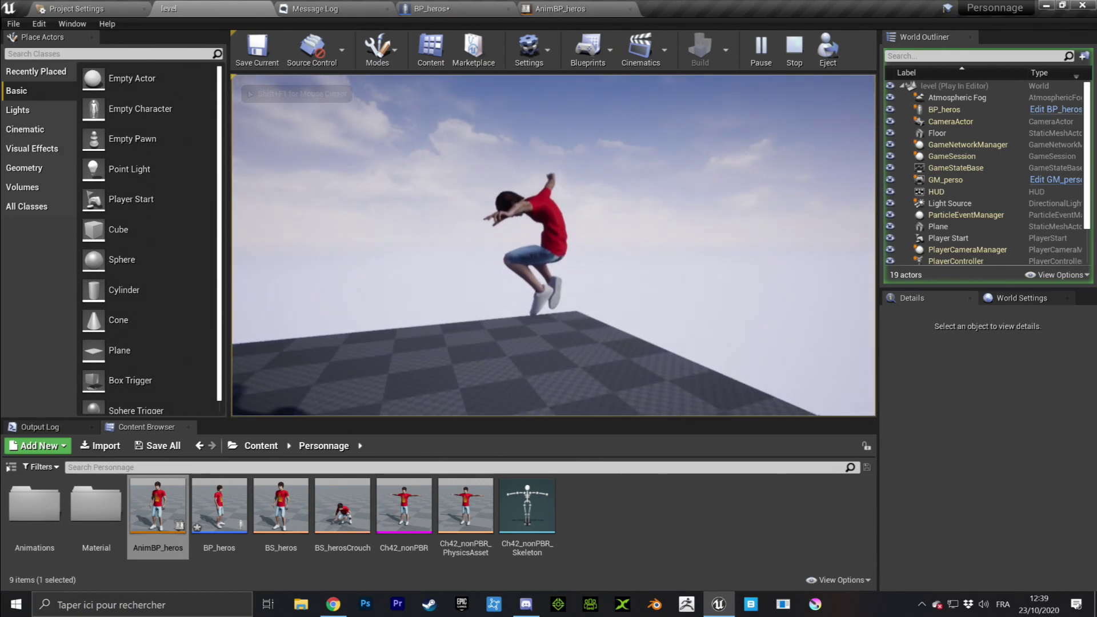
{"action": "key", "text": "space"}
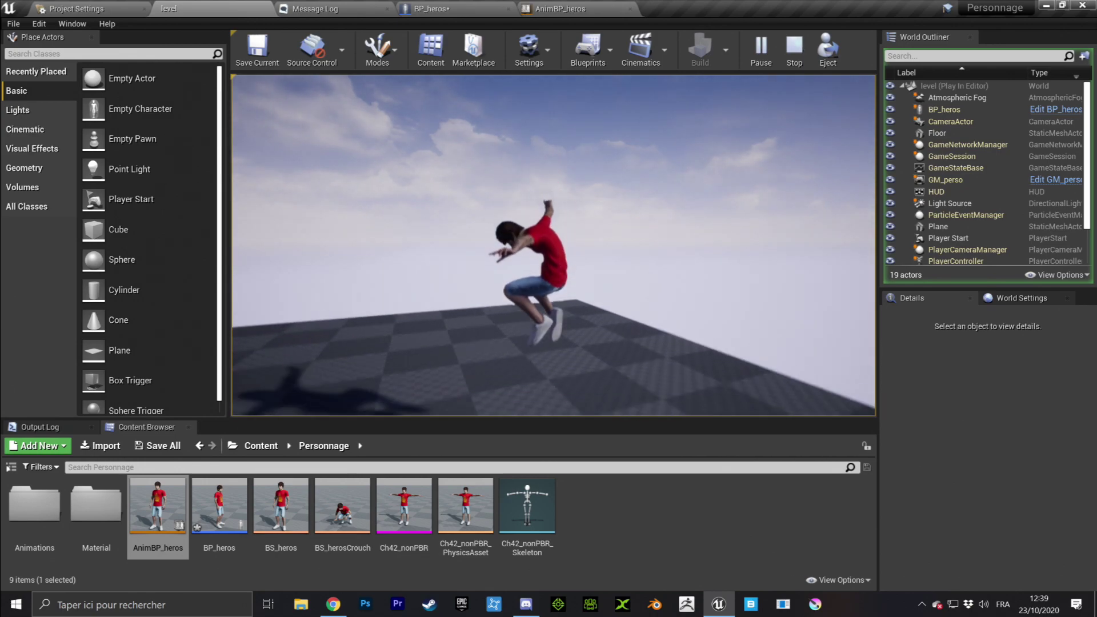
{"action": "key", "text": "Escape"}
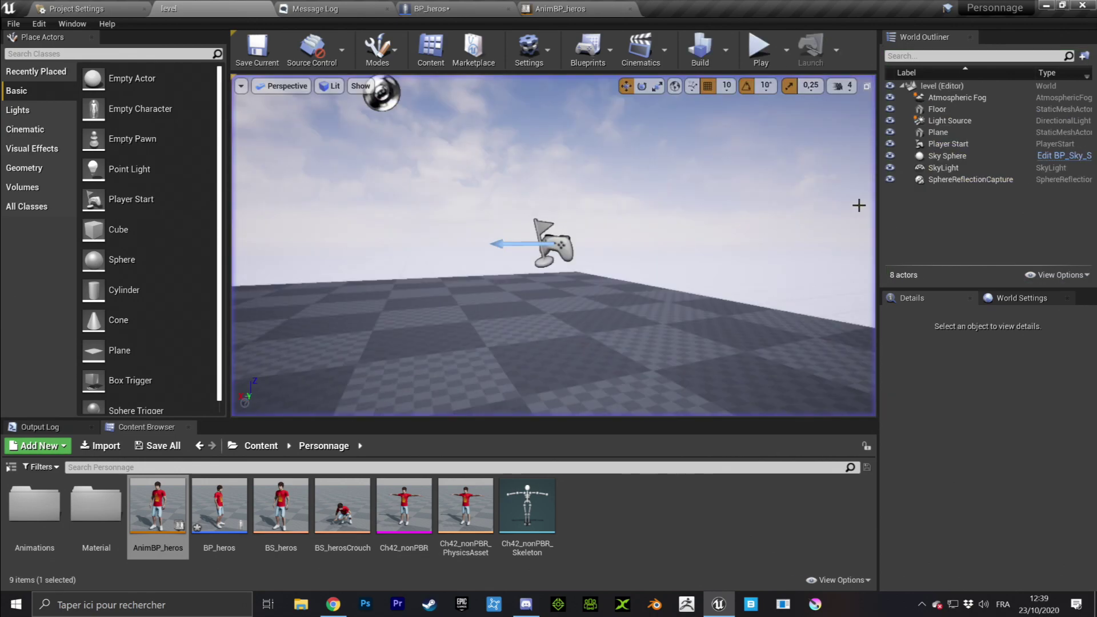
- Open the Jumping_Down animation from the Animations folder and scrub through its timeline to find the time of the landing pose
{"action": "left_click", "coordinate": [549, 10]}
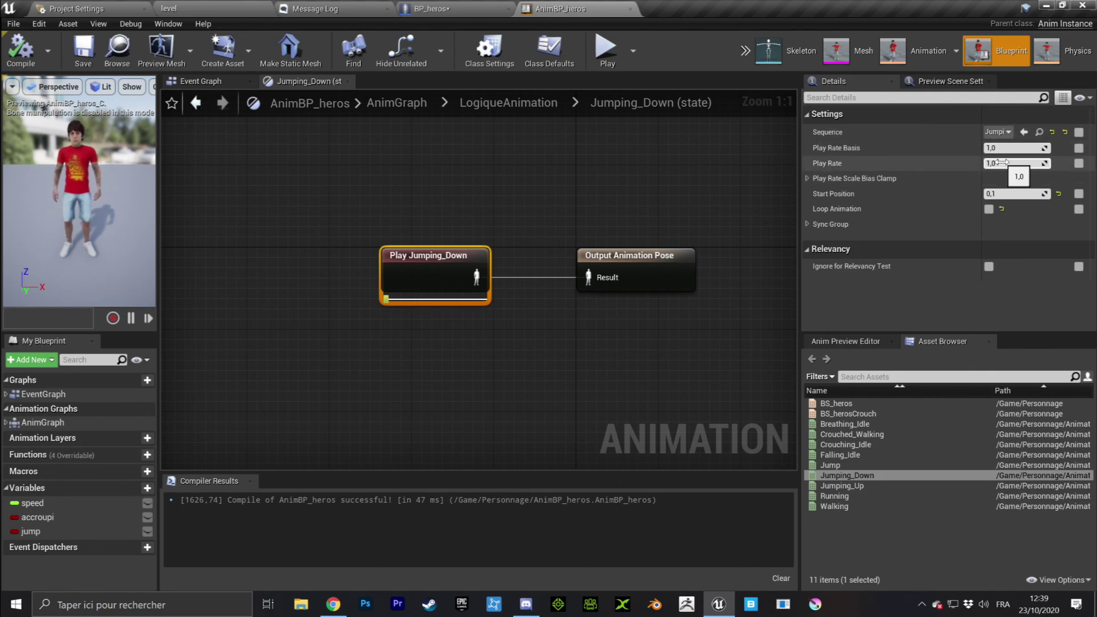
{"action": "left_click", "coordinate": [1016, 193]}
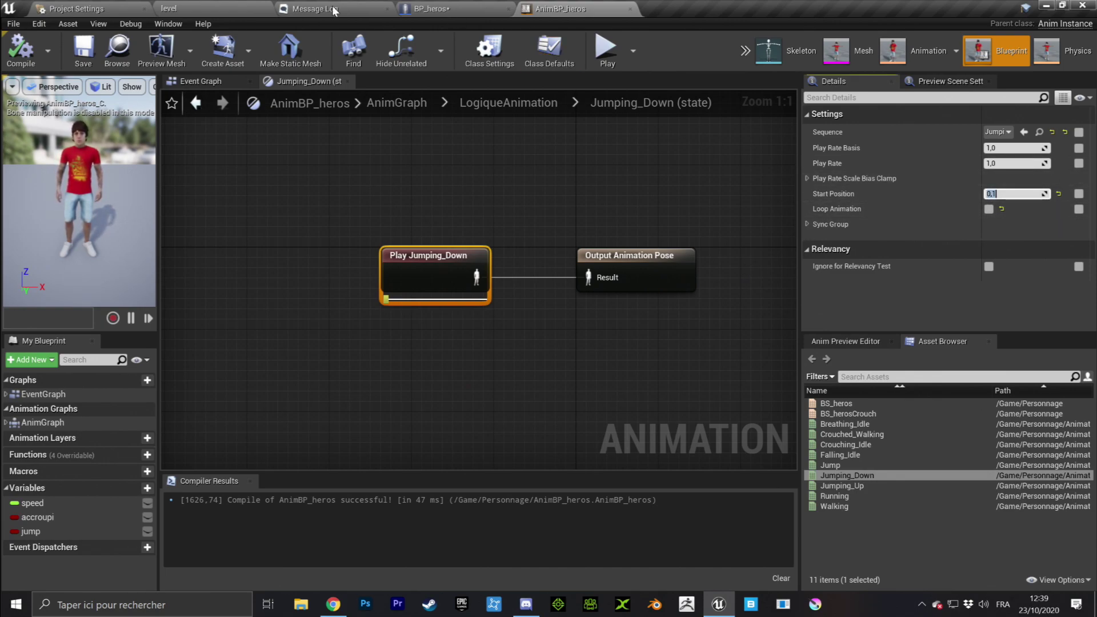
{"action": "left_click", "coordinate": [218, 8]}
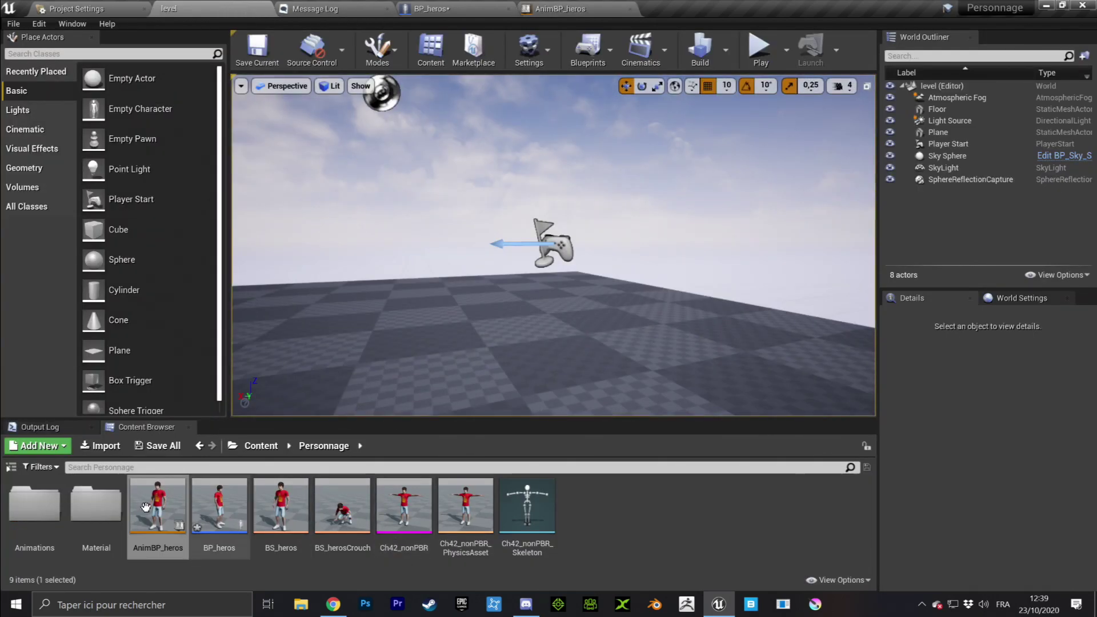
{"action": "double_click", "coordinate": [34, 506]}
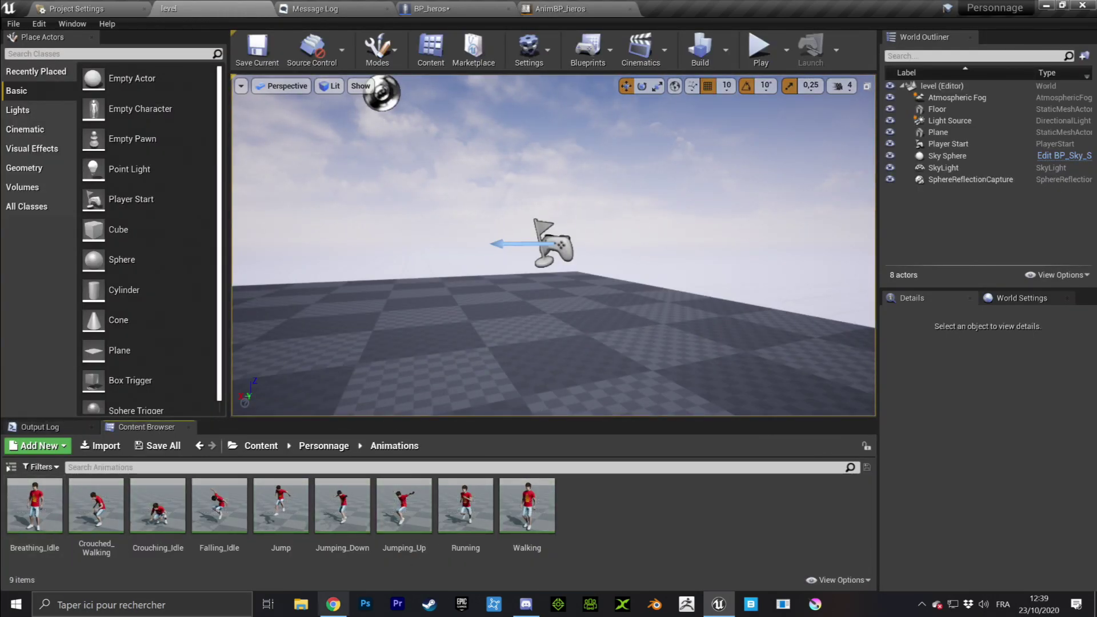
{"action": "double_click", "coordinate": [342, 508]}
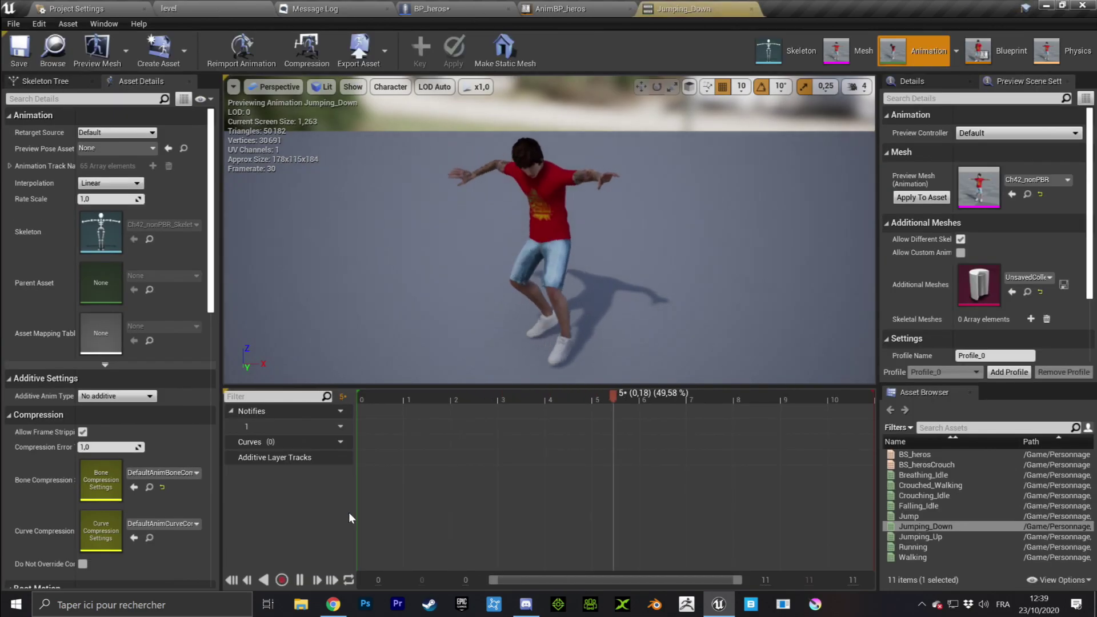
{"action": "left_click_drag", "start_coordinate": [450, 396], "coordinate": [423, 395]}
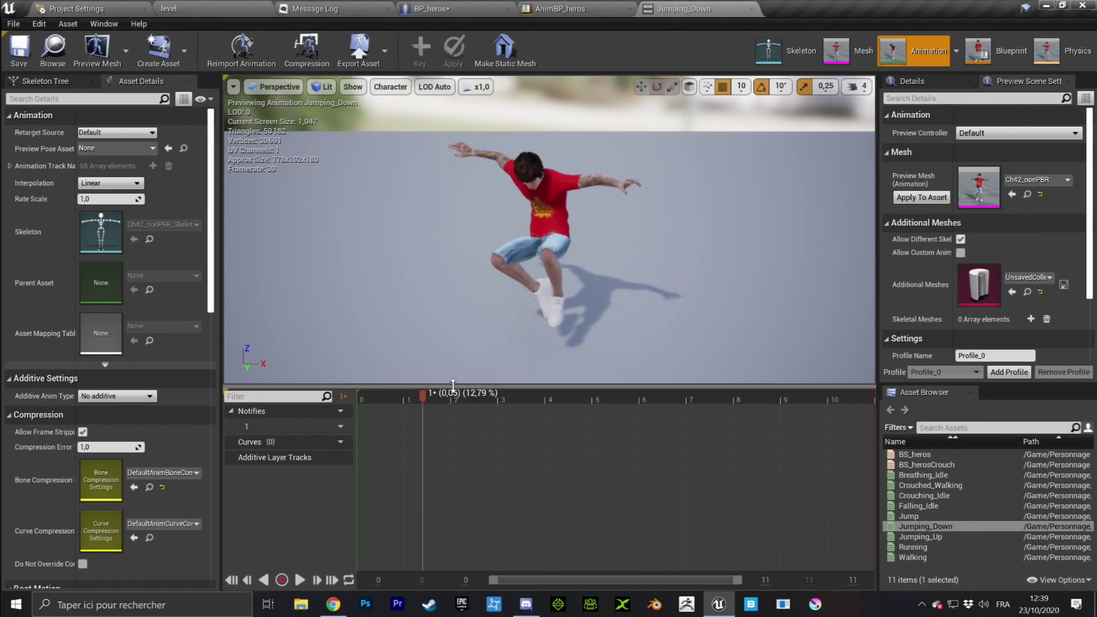
{"action": "left_click_drag", "start_coordinate": [424, 392], "coordinate": [884, 399]}
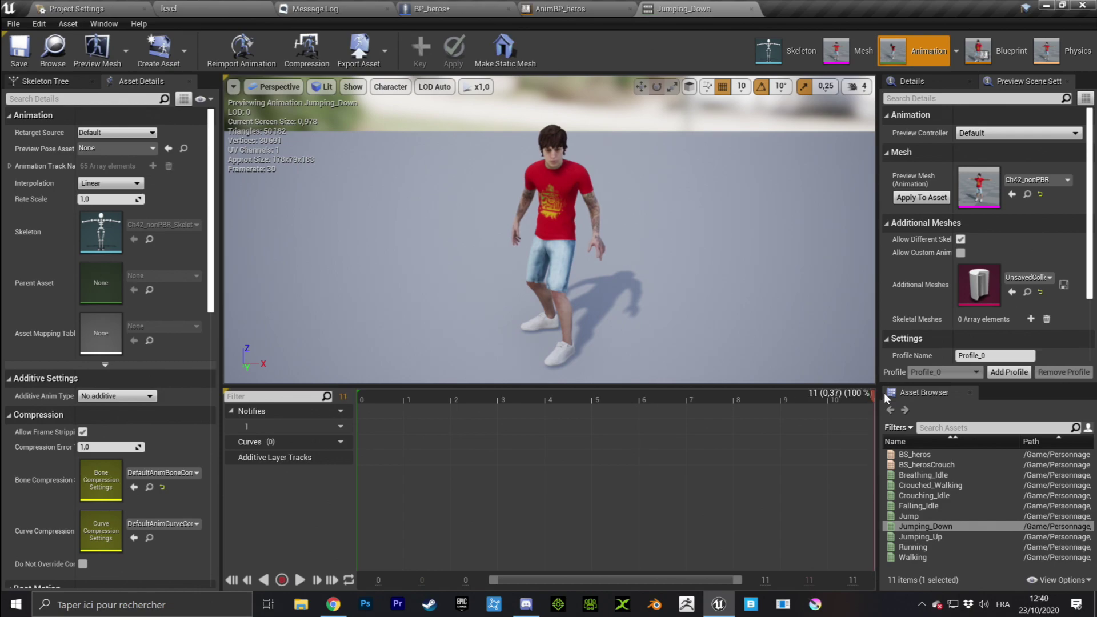
{"action": "left_click_drag", "start_coordinate": [886, 398], "coordinate": [596, 396]}
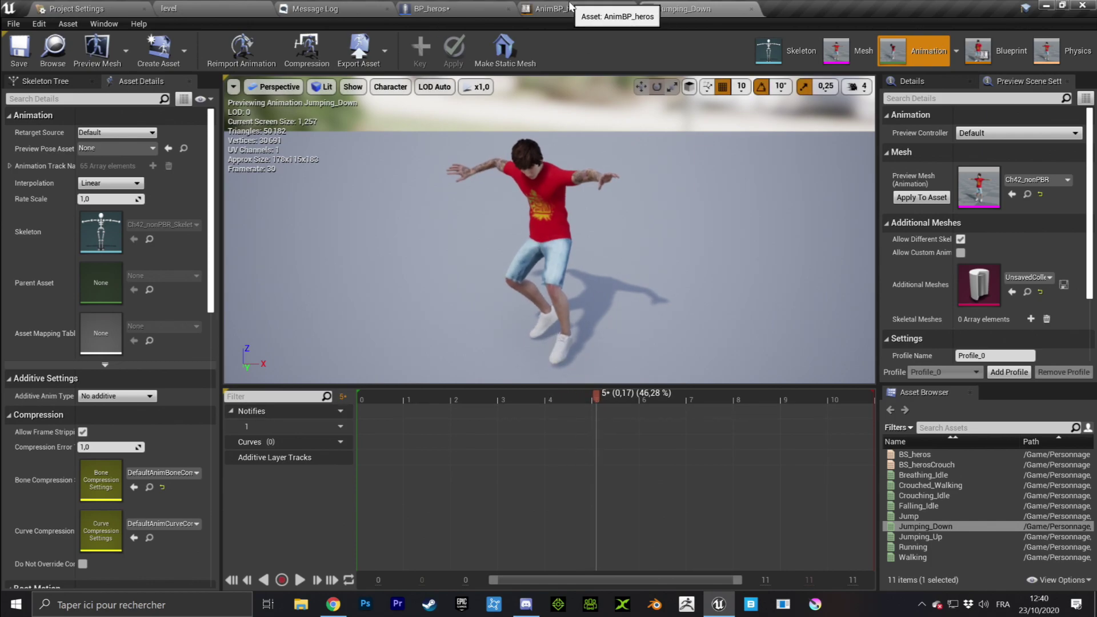
- Set the Play Jumping_Down node's Start Position to 0,17 in AnimBP_heros, and compile and save the blueprint
{"action": "left_click", "coordinate": [566, 8]}
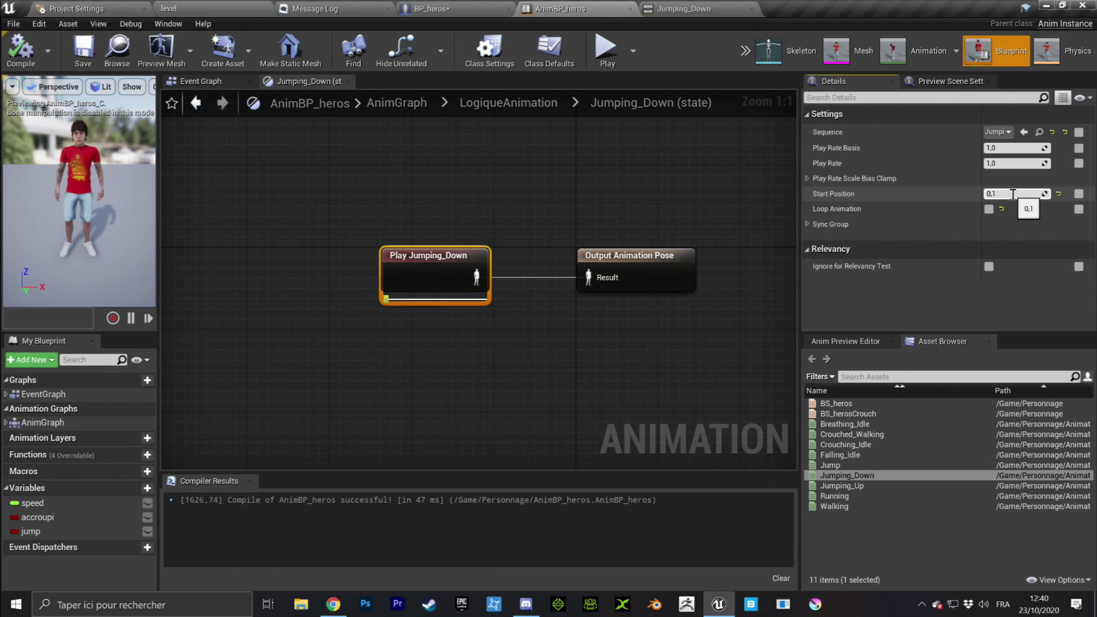
{"action": "type", "text": "7"}
{"action": "key", "text": "Return"}
{"action": "left_click", "coordinate": [20, 51]}
{"action": "left_click", "coordinate": [83, 50]}
- Play the level, test the landing with jumps while standing and after running, and stop the simulation
{"action": "left_click", "coordinate": [212, 9]}
{"action": "left_click", "coordinate": [757, 48]}
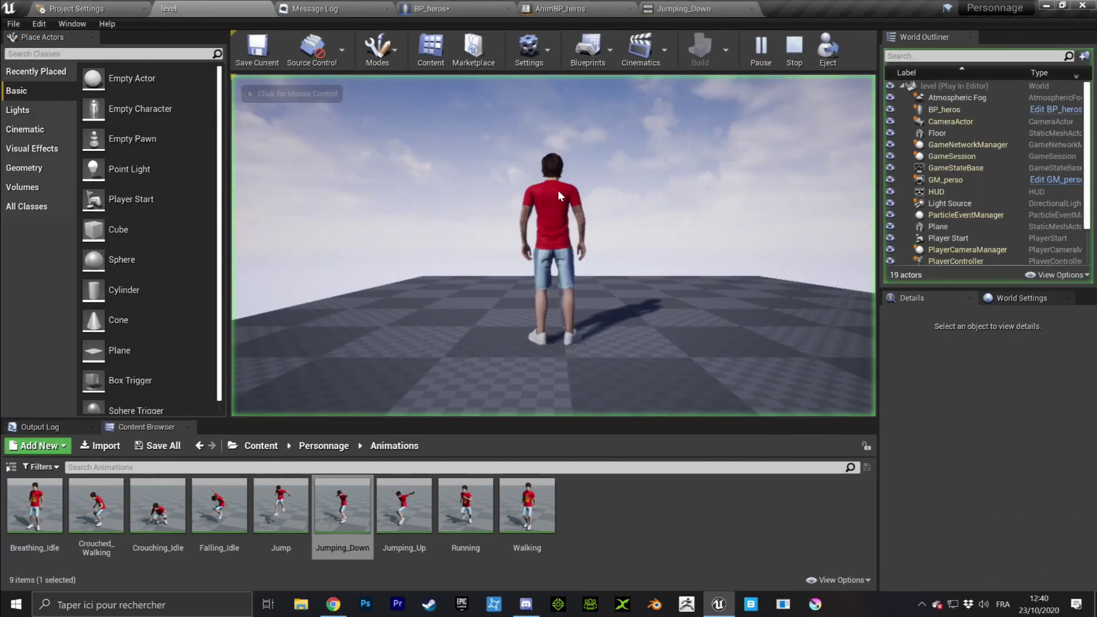
{"action": "left_click", "coordinate": [576, 197]}
{"action": "key", "text": "space"}
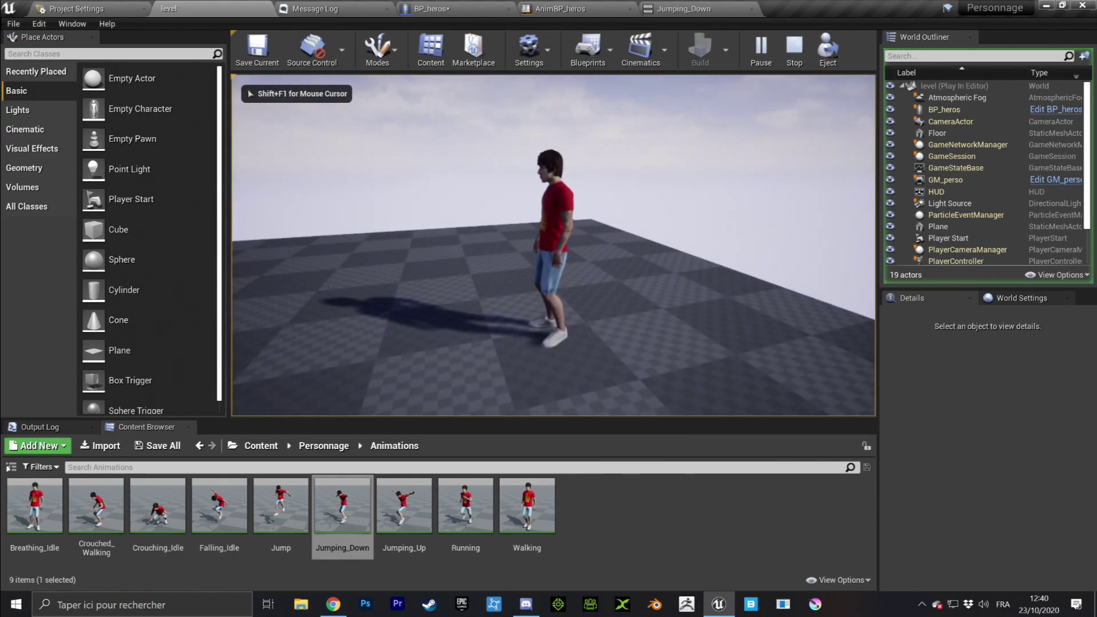
{"action": "key", "text": "space"}
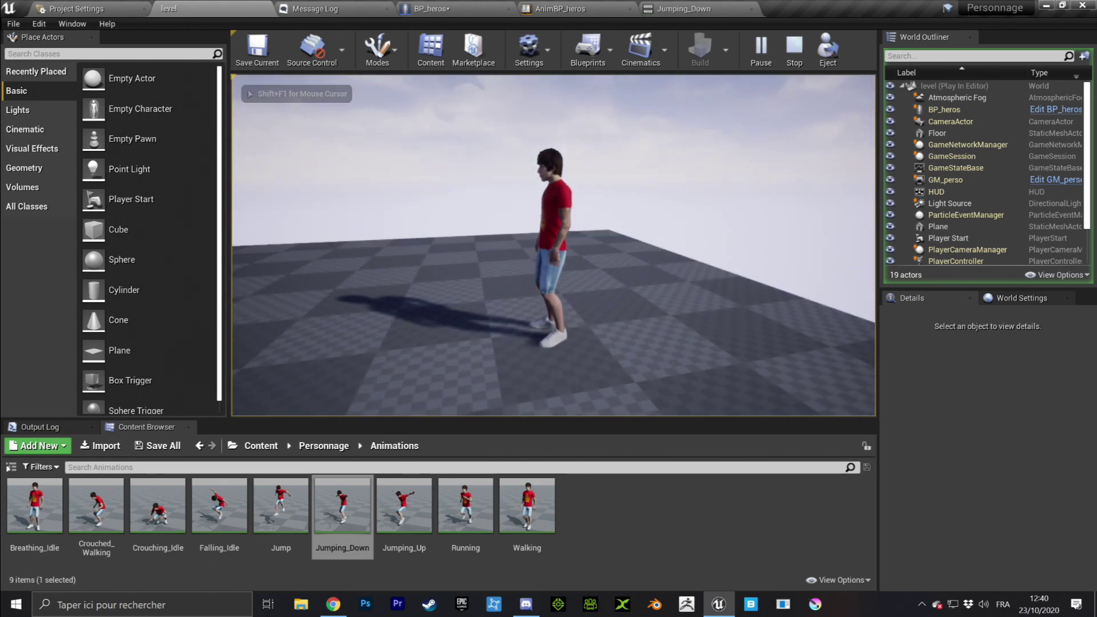
{"action": "key", "text": "space"}
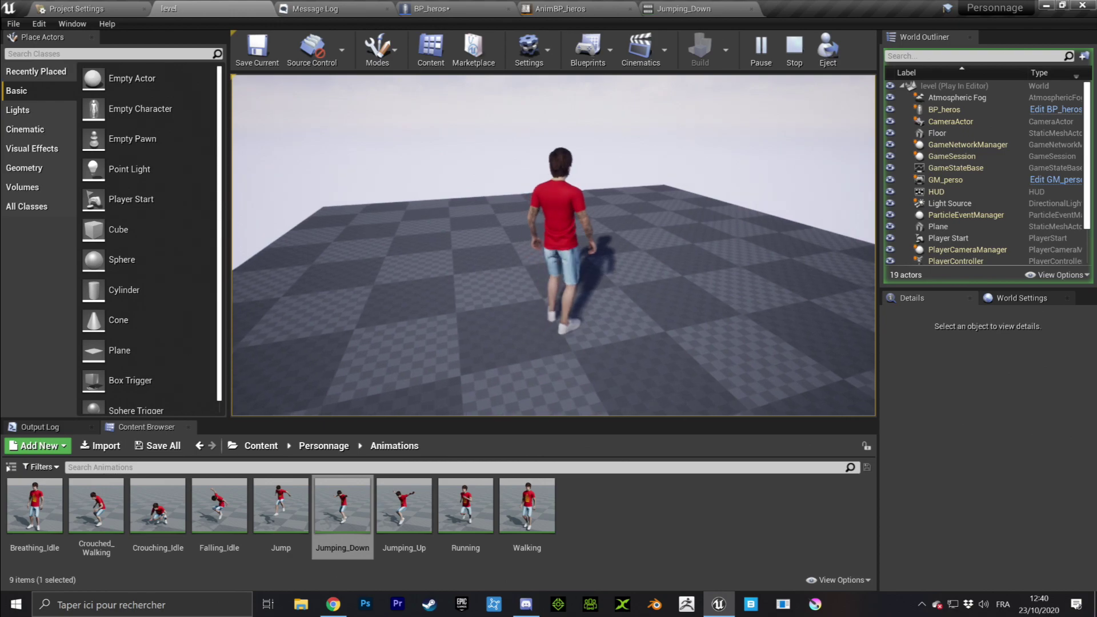
{"action": "key", "text": "w"}
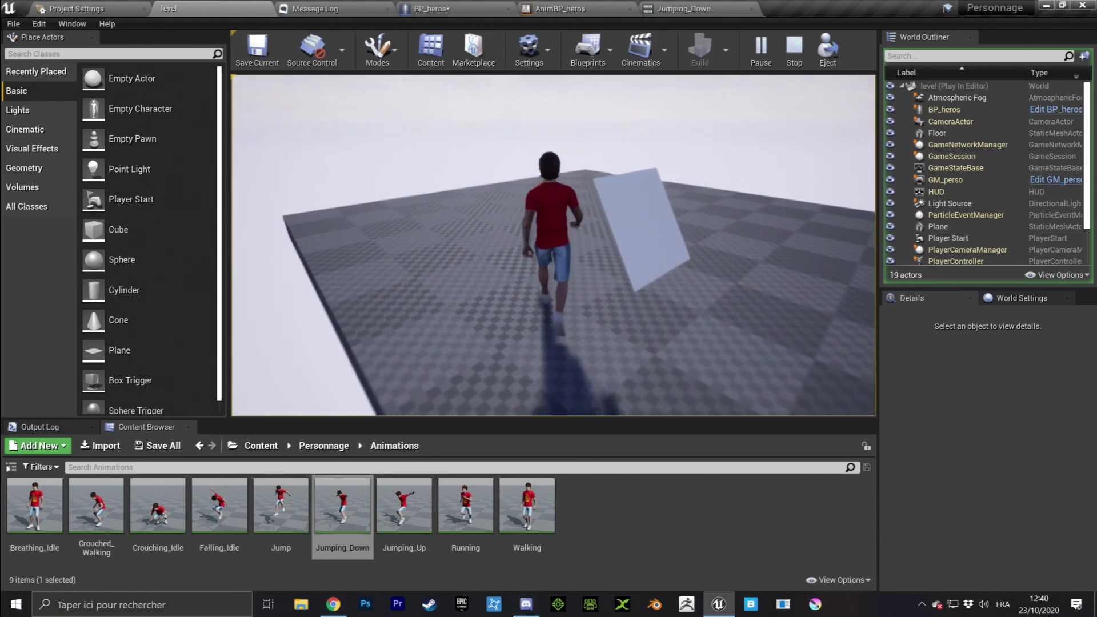
{"action": "key", "text": "space"}
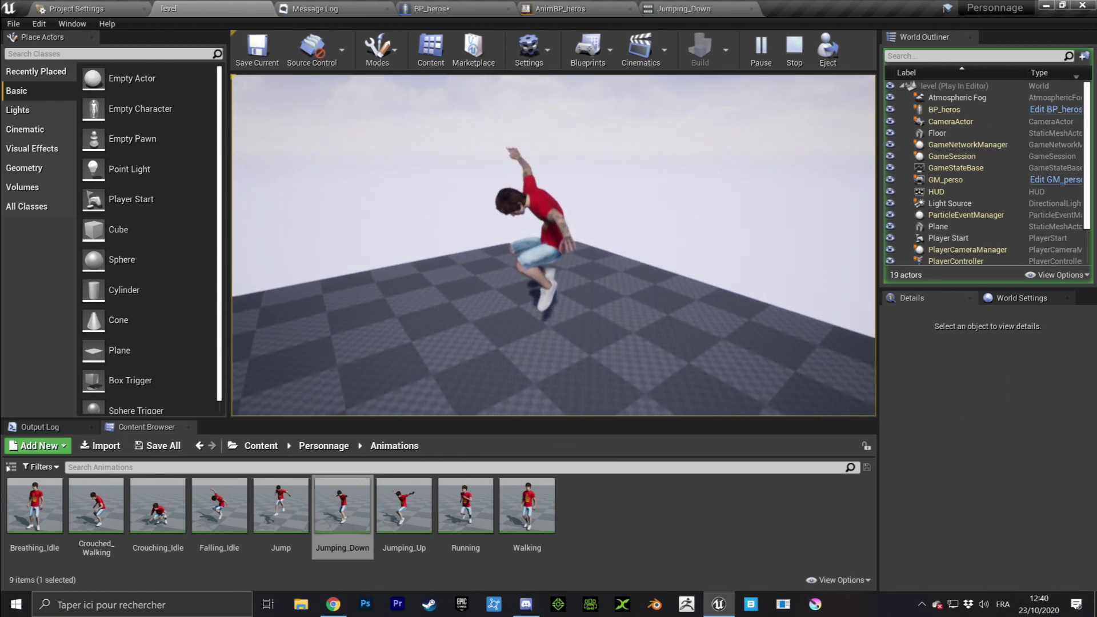
{"action": "key", "text": "Escape"}
- Return to the LogiqueAnimation state machine and check the settings of the transitions between BS_heros, Jumping_Up, Falling_Idle and Jumping_Down
{"action": "left_click", "coordinate": [594, 8]}
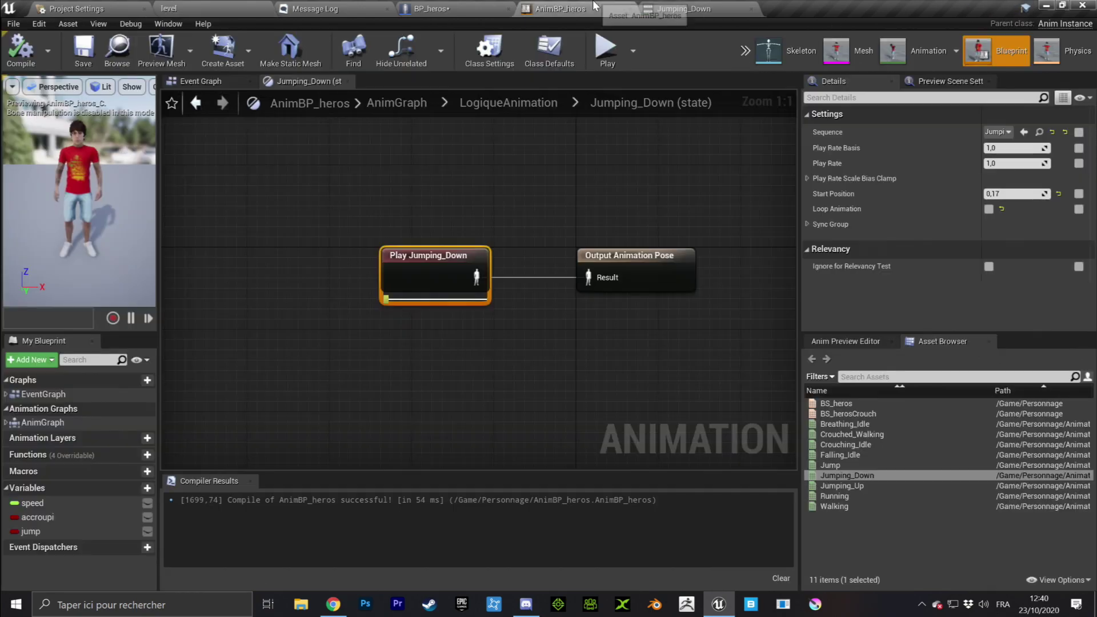
{"action": "left_click", "coordinate": [530, 102]}
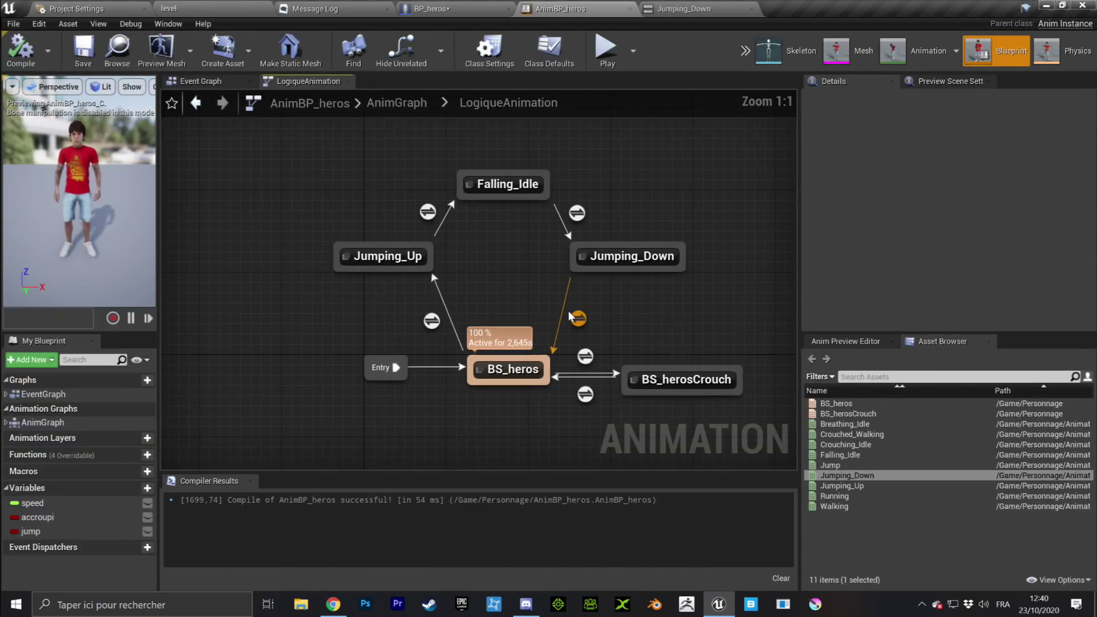
{"action": "left_click", "coordinate": [433, 324]}
{"action": "right_click_drag", "start_coordinate": [477, 319], "coordinate": [524, 289]}
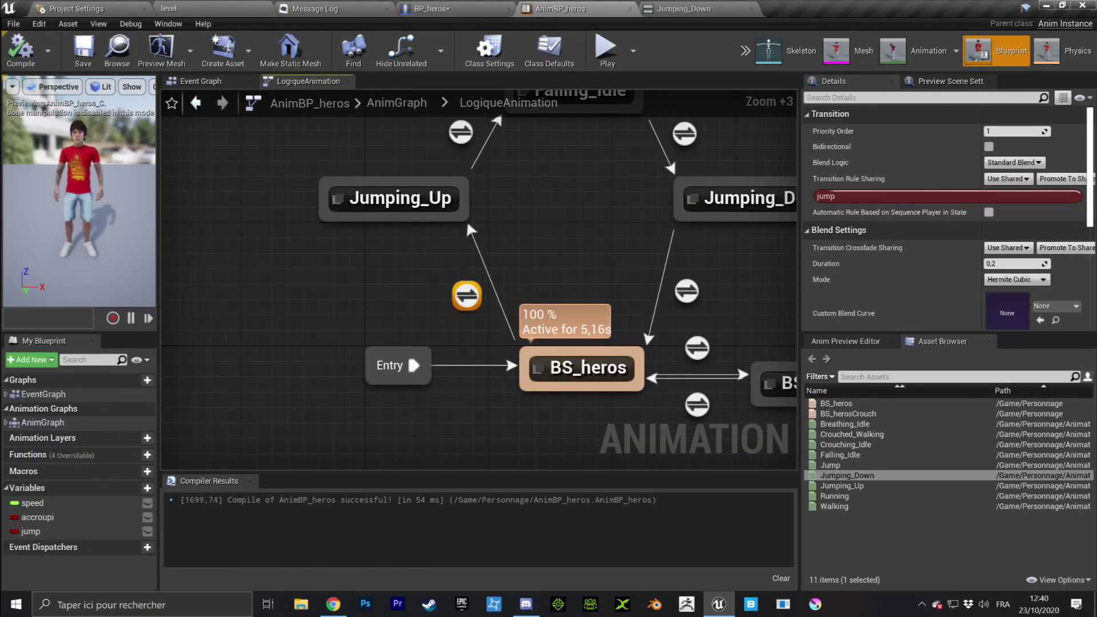
{"action": "right_click_drag", "start_coordinate": [465, 220], "coordinate": [373, 379]}
{"action": "left_click", "coordinate": [366, 290]}
{"action": "right_click_drag", "start_coordinate": [480, 348], "coordinate": [451, 233]}
{"action": "left_click", "coordinate": [563, 336]}
{"action": "right_click_drag", "start_coordinate": [464, 184], "coordinate": [584, 266]}
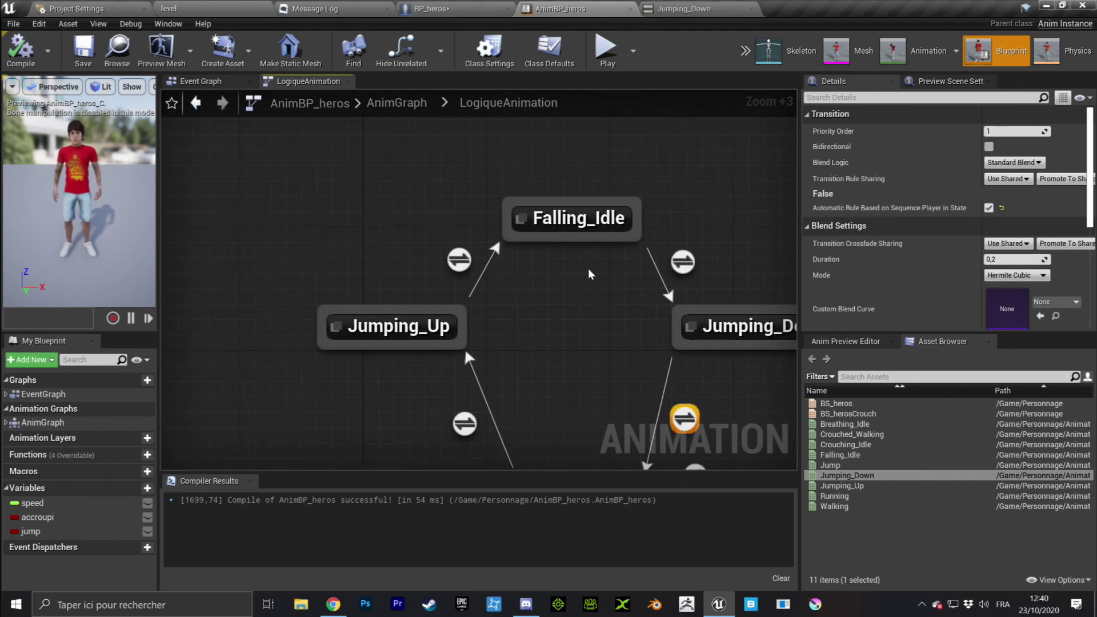
- Disable Automatic Rule Based on Sequence Player in State for the Jumping_Up to Falling_Idle transition, and compile the blueprint
{"action": "scroll", "coordinate": [453, 304], "scroll_direction": "up", "scroll_amount": 4}
{"action": "right_click_drag", "start_coordinate": [513, 267], "coordinate": [556, 333]}
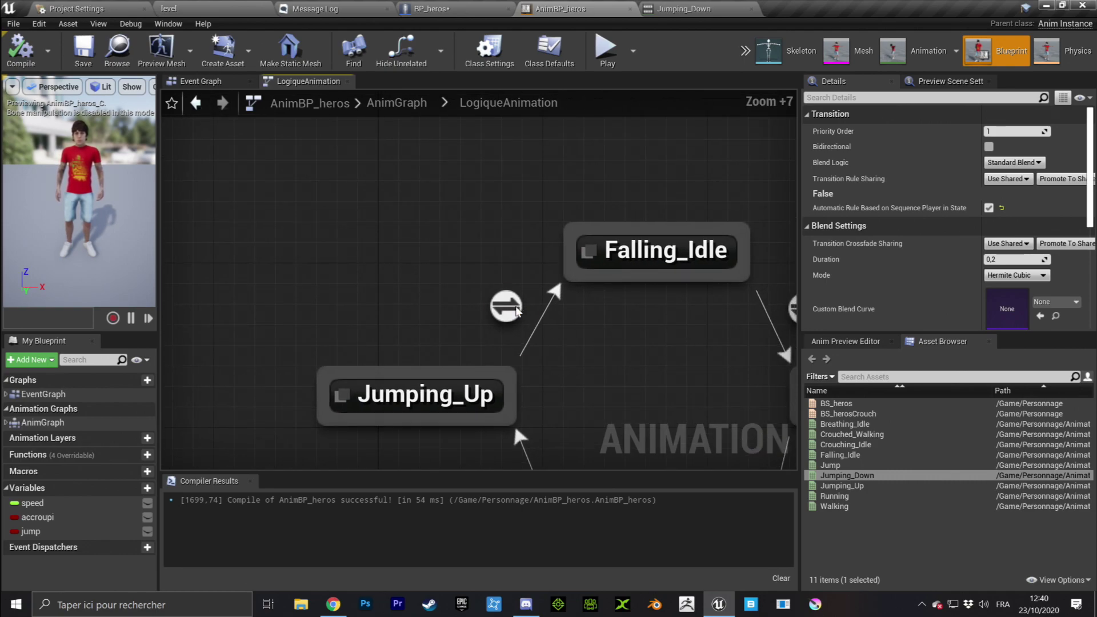
{"action": "left_click", "coordinate": [525, 307]}
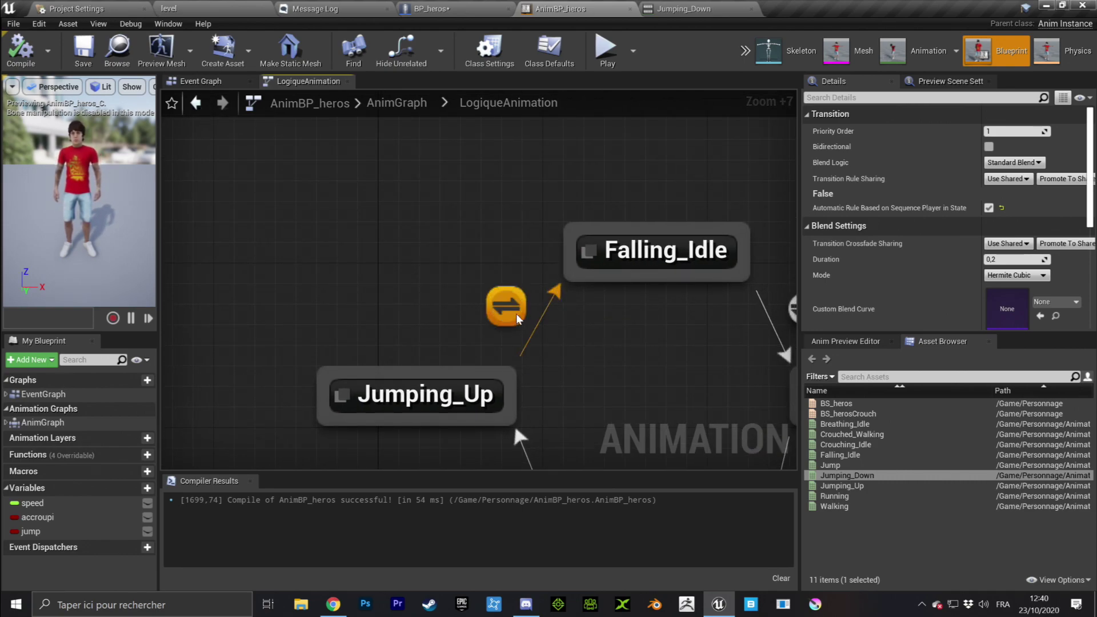
{"action": "left_click", "coordinate": [989, 208]}
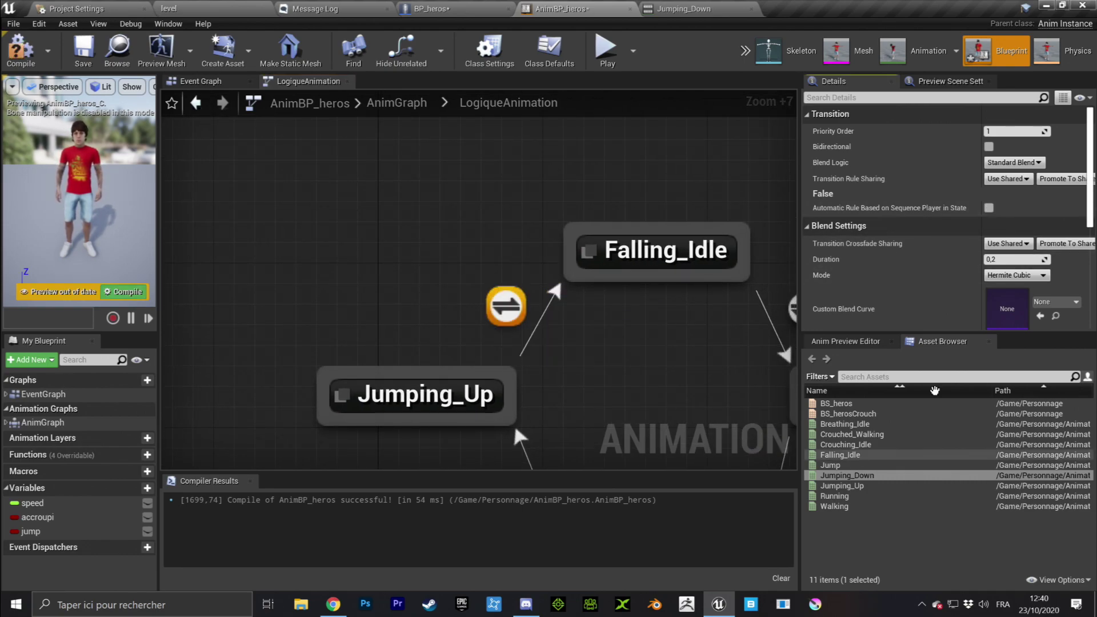
{"action": "left_click", "coordinate": [18, 51]}
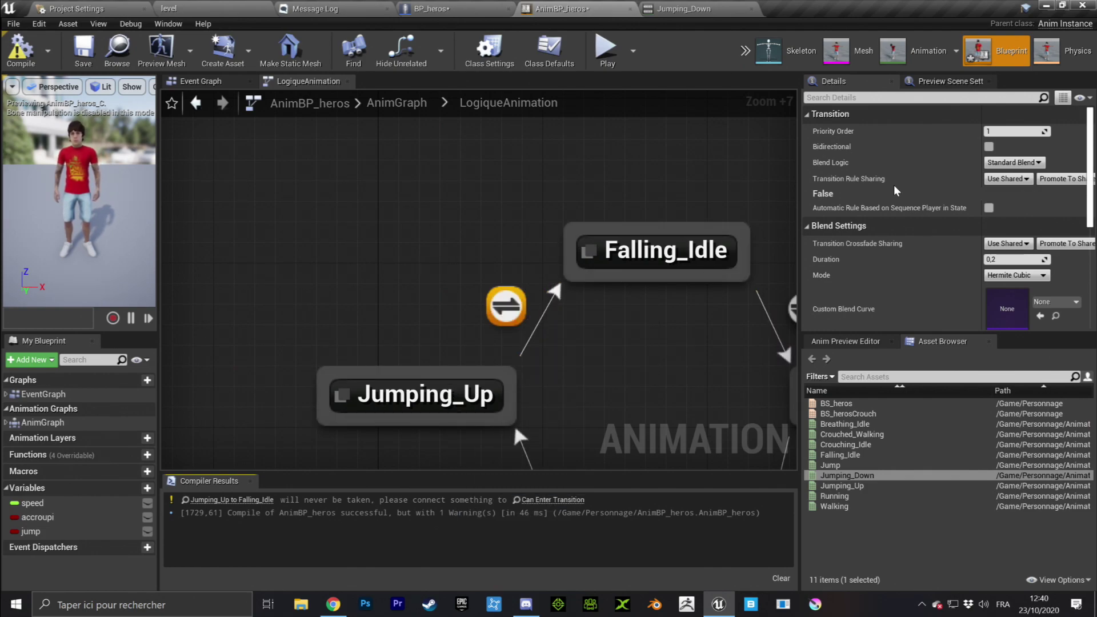
- Open the Jumping_Up to Falling_Idle transition rule and widen its graph area to make room for new nodes
{"action": "double_click", "coordinate": [505, 306]}
{"action": "scroll", "coordinate": [569, 243], "scroll_direction": "up", "scroll_amount": 4}
{"action": "left_click_drag", "start_coordinate": [799, 204], "coordinate": [961, 209]}
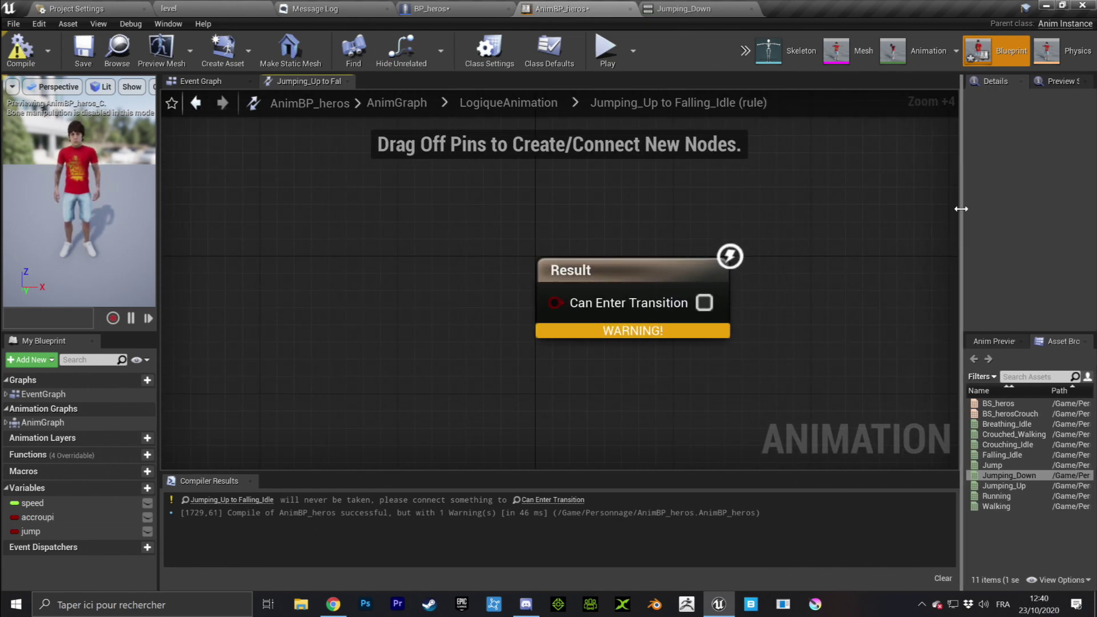
{"action": "left_click_drag", "start_coordinate": [960, 246], "coordinate": [880, 247]}
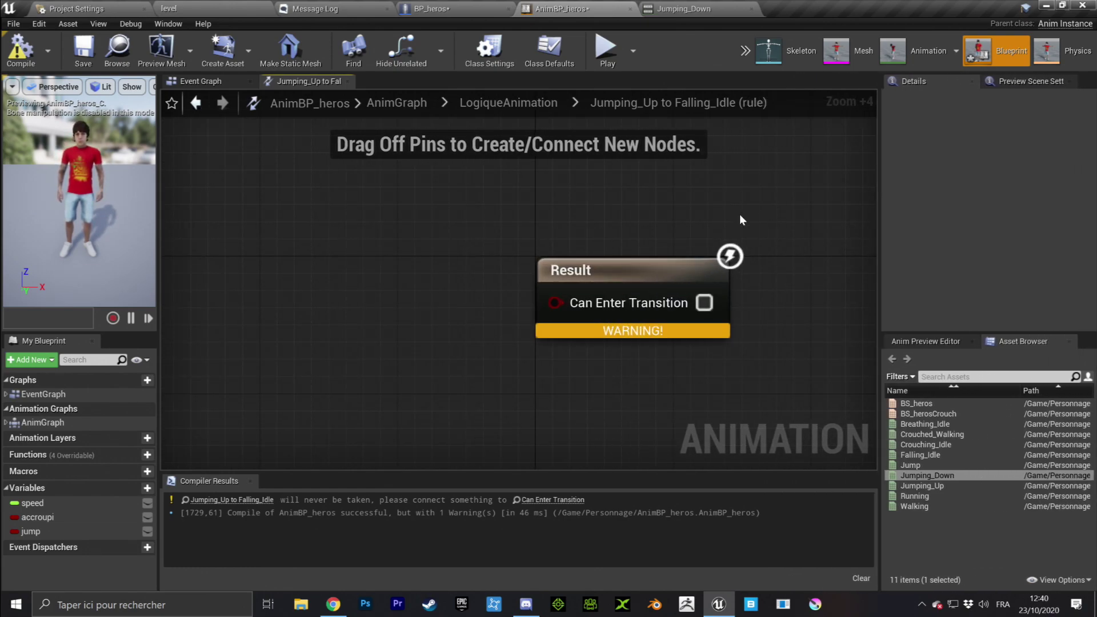
{"action": "right_click_drag", "start_coordinate": [760, 211], "coordinate": [695, 216]}
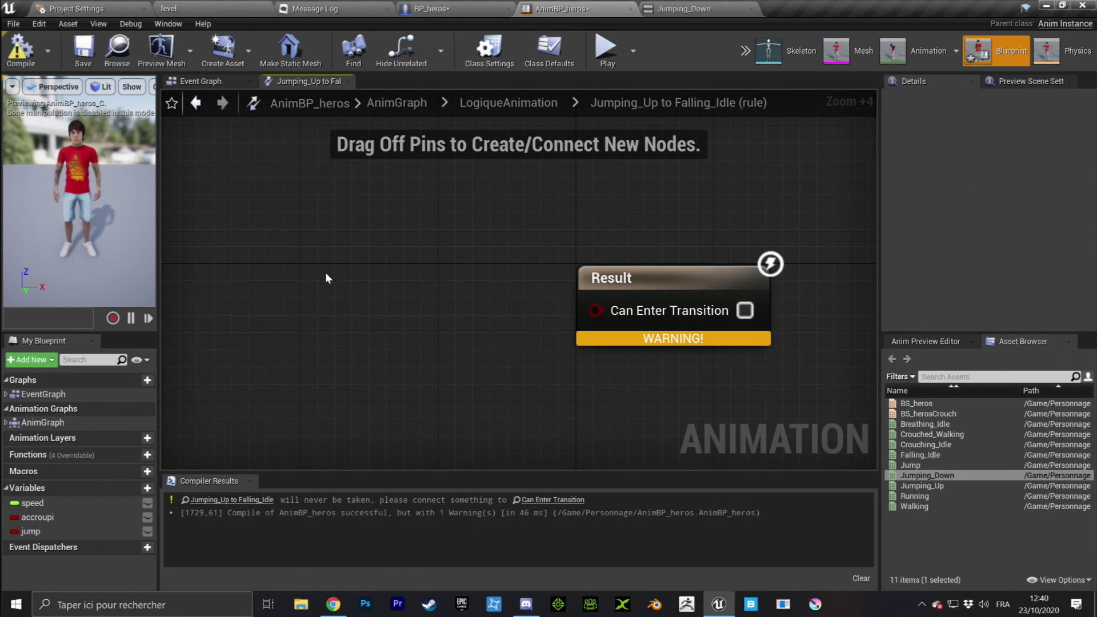
- Add a Time Remaining (Jumping_Up) node to the rule graph
{"action": "right_click", "coordinate": [268, 268]}
{"action": "type", "text": "r"}
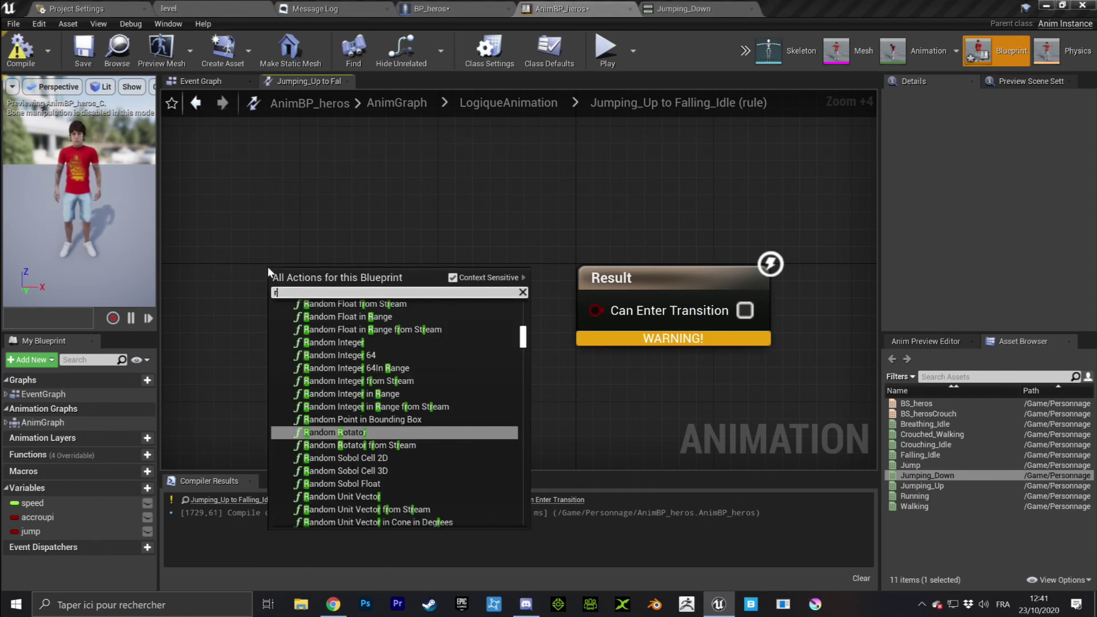
{"action": "type", "text": "emain"}
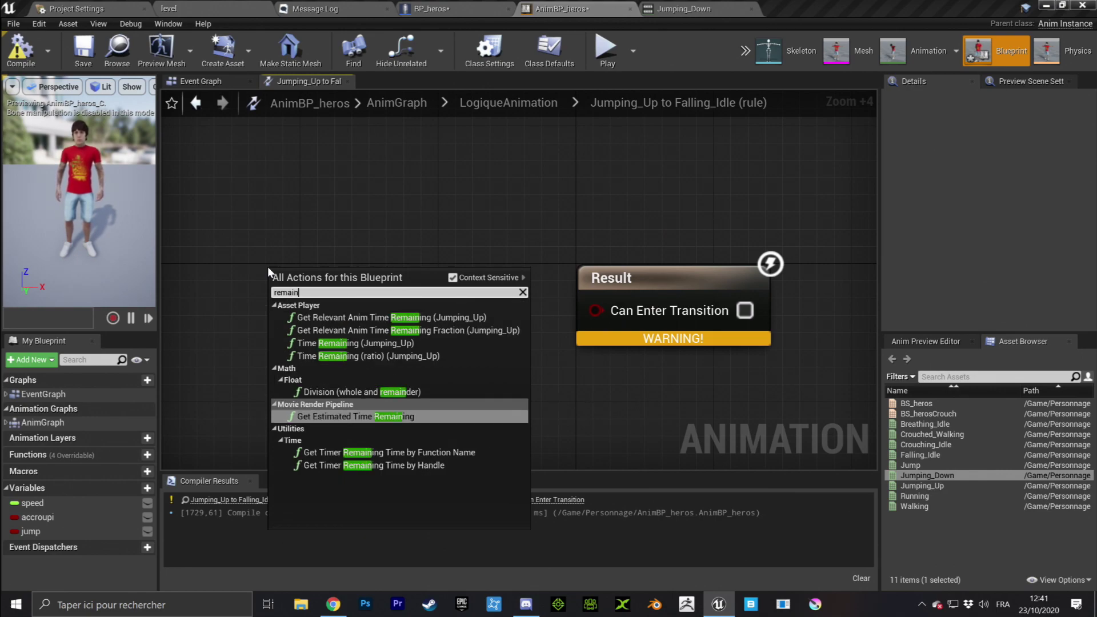
{"action": "type", "text": "ing"}
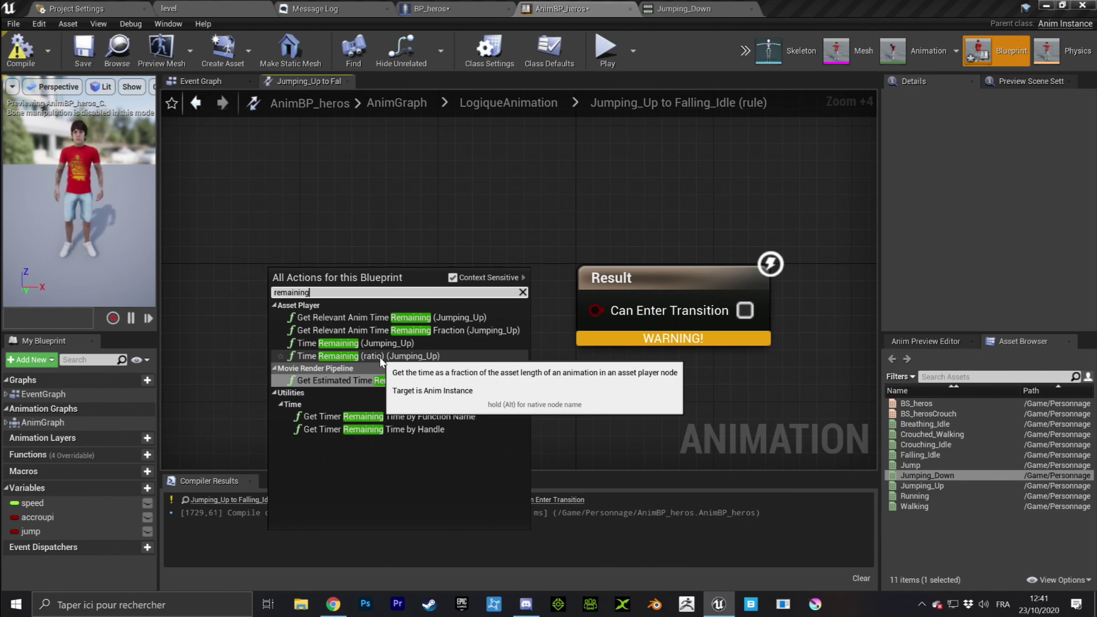
{"action": "left_click", "coordinate": [352, 347]}
- Move the Time Remaining (Jumping_Up) node clear of Result and feed its Return Value into a float < float node with threshold 0,1
{"action": "left_click_drag", "start_coordinate": [471, 289], "coordinate": [402, 303]}
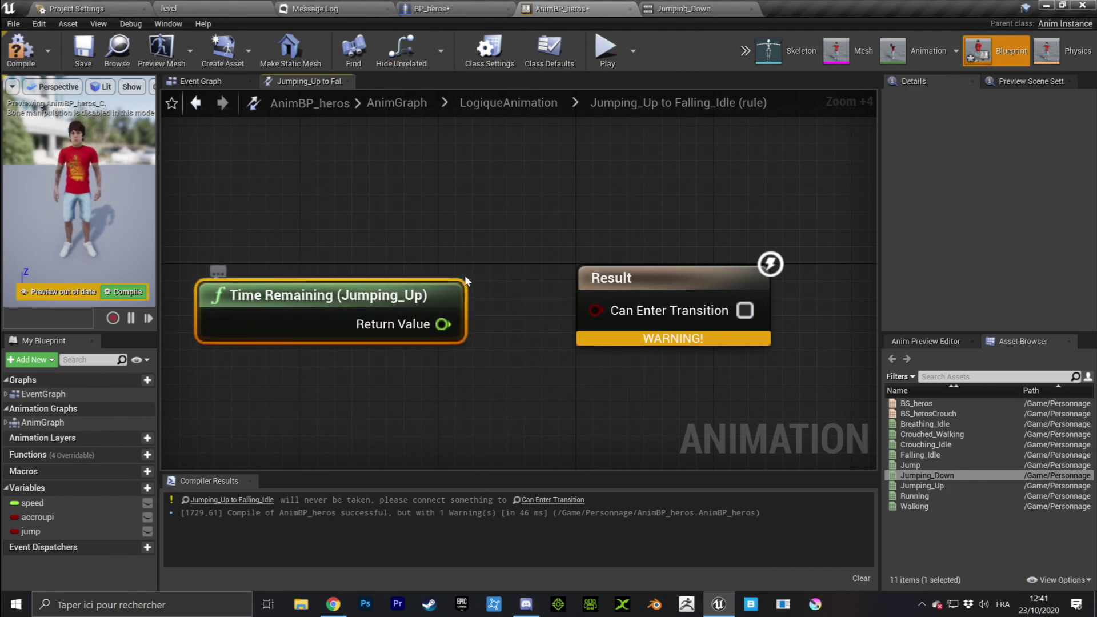
{"action": "right_click_drag", "start_coordinate": [466, 277], "coordinate": [552, 273]}
{"action": "left_click_drag", "start_coordinate": [521, 298], "coordinate": [436, 284]}
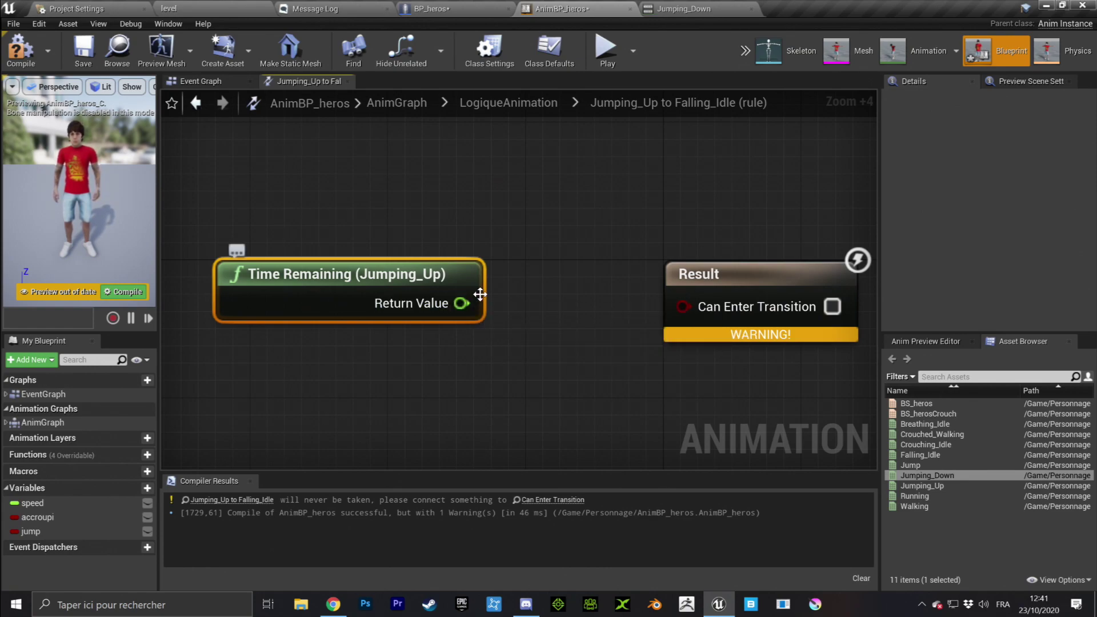
{"action": "right_click_drag", "start_coordinate": [521, 295], "coordinate": [624, 305]}
{"action": "left_click_drag", "start_coordinate": [532, 290], "coordinate": [511, 357]}
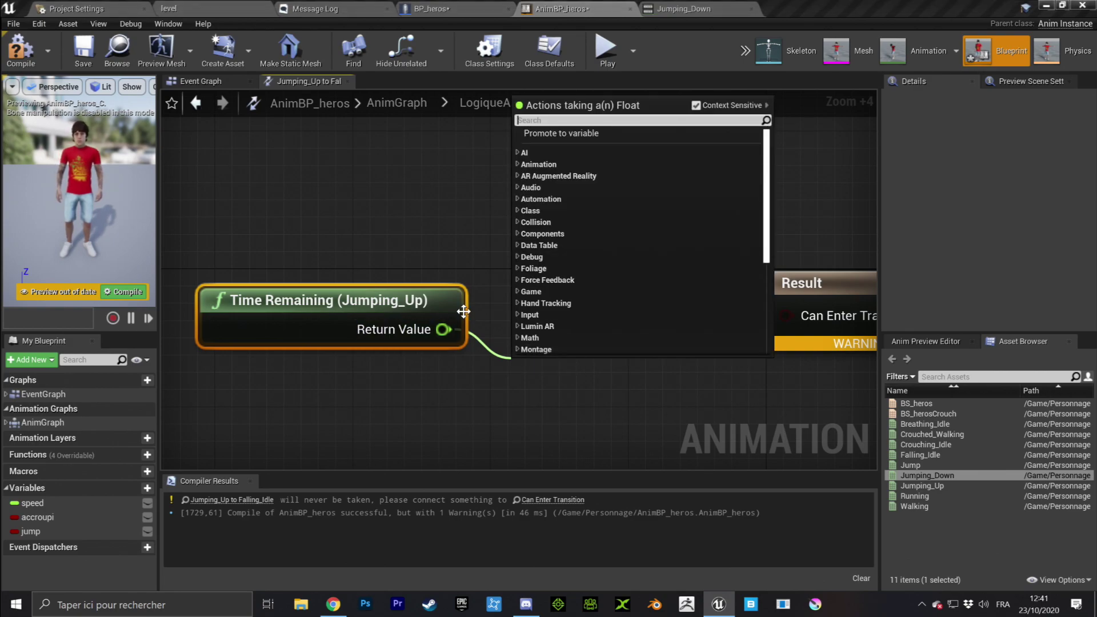
{"action": "type", "text": "w"}
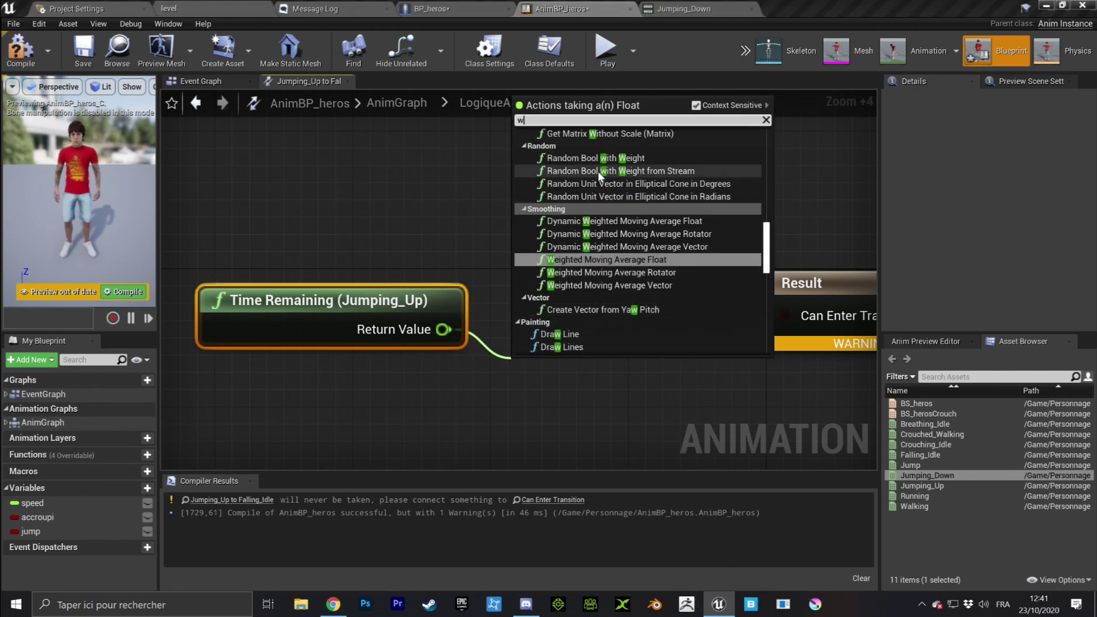
{"action": "key", "text": "BackSpace"}
{"action": "type", "text": "<"}
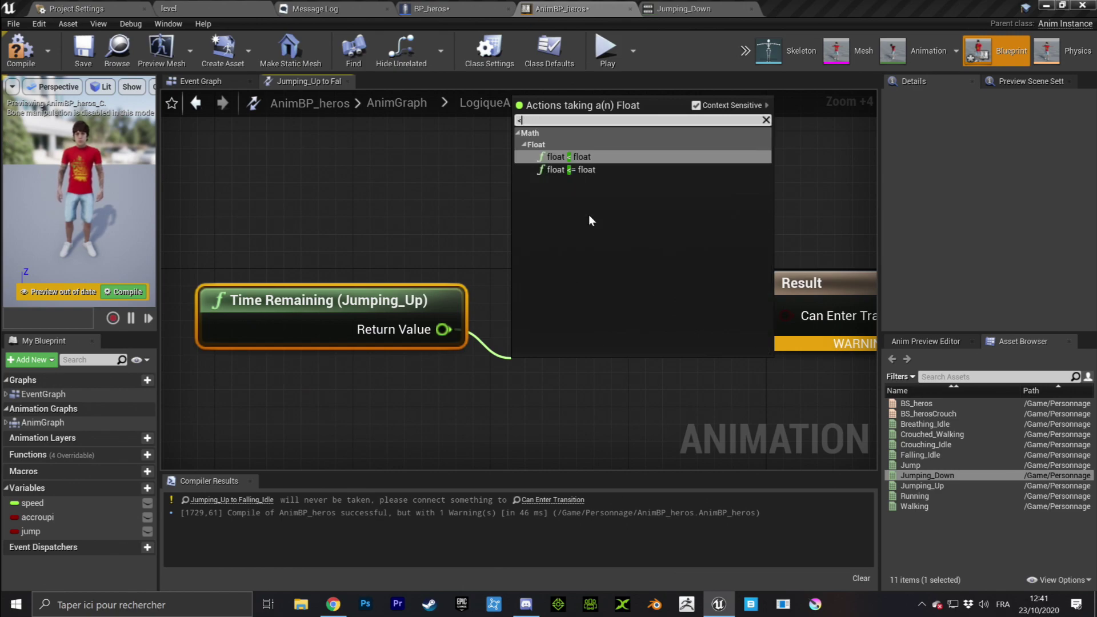
{"action": "left_click", "coordinate": [573, 153]}
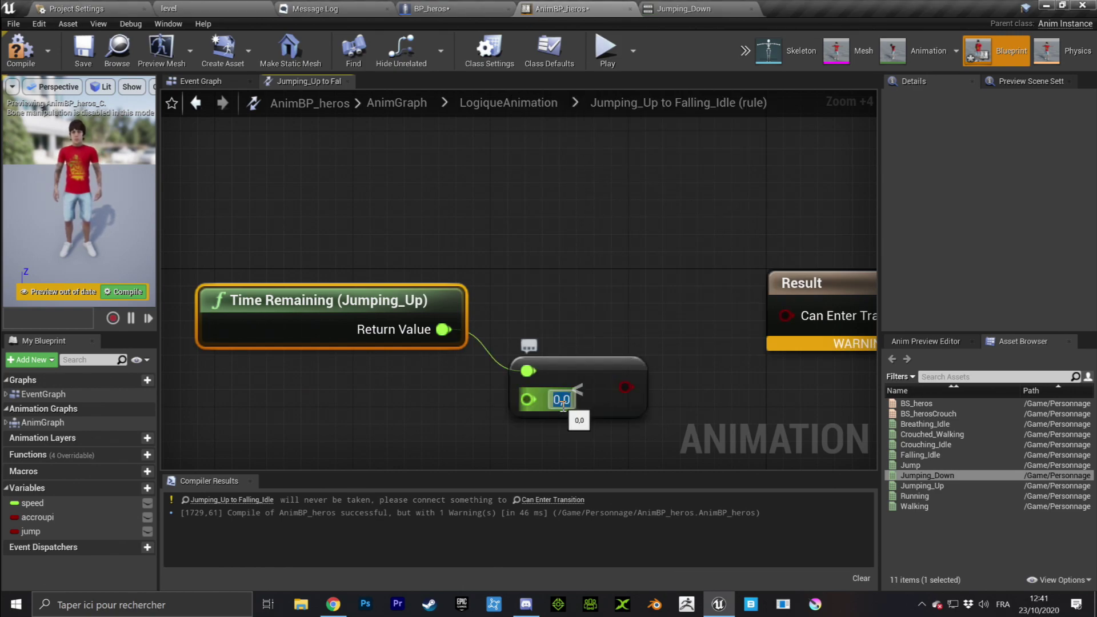
{"action": "left_click", "coordinate": [600, 338]}
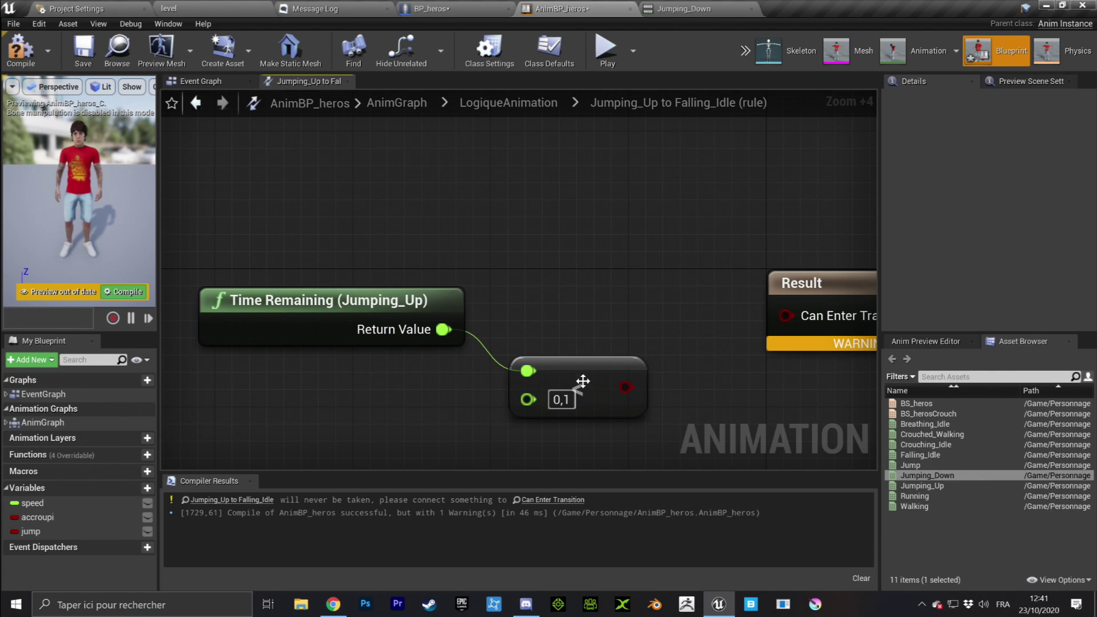
- Connect the less-than comparison's output to Can Enter Transition on the Result node, and compile and save the blueprint
{"action": "left_click_drag", "start_coordinate": [554, 368], "coordinate": [534, 332]}
{"action": "left_click_drag", "start_coordinate": [608, 352], "coordinate": [775, 317]}
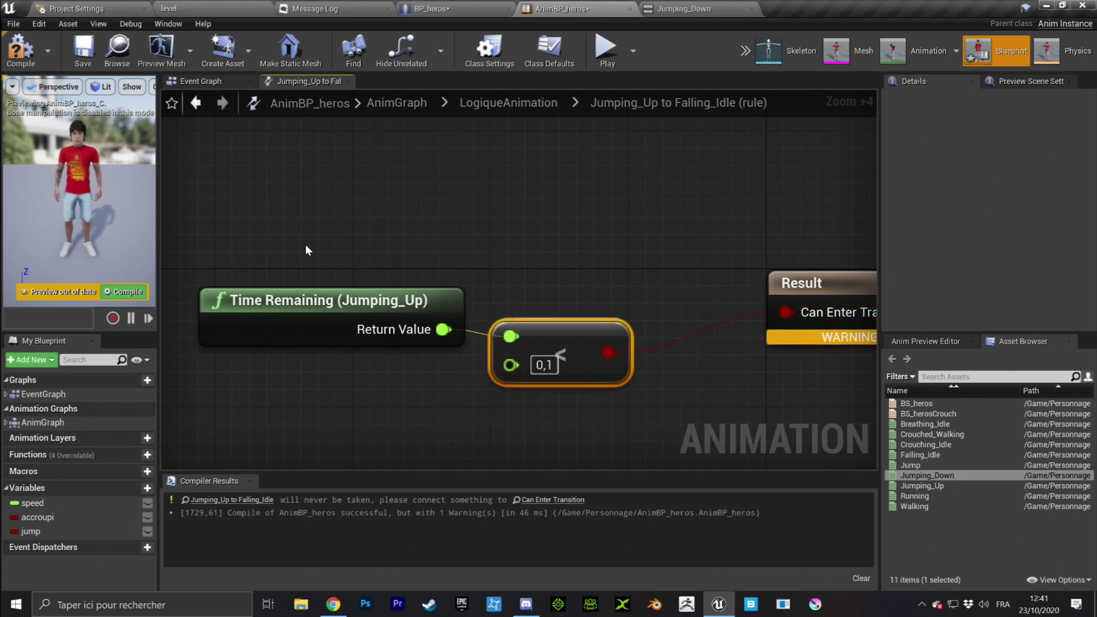
{"action": "left_click_drag", "start_coordinate": [390, 244], "coordinate": [602, 350]}
{"action": "right_click_drag", "start_coordinate": [674, 259], "coordinate": [628, 291]}
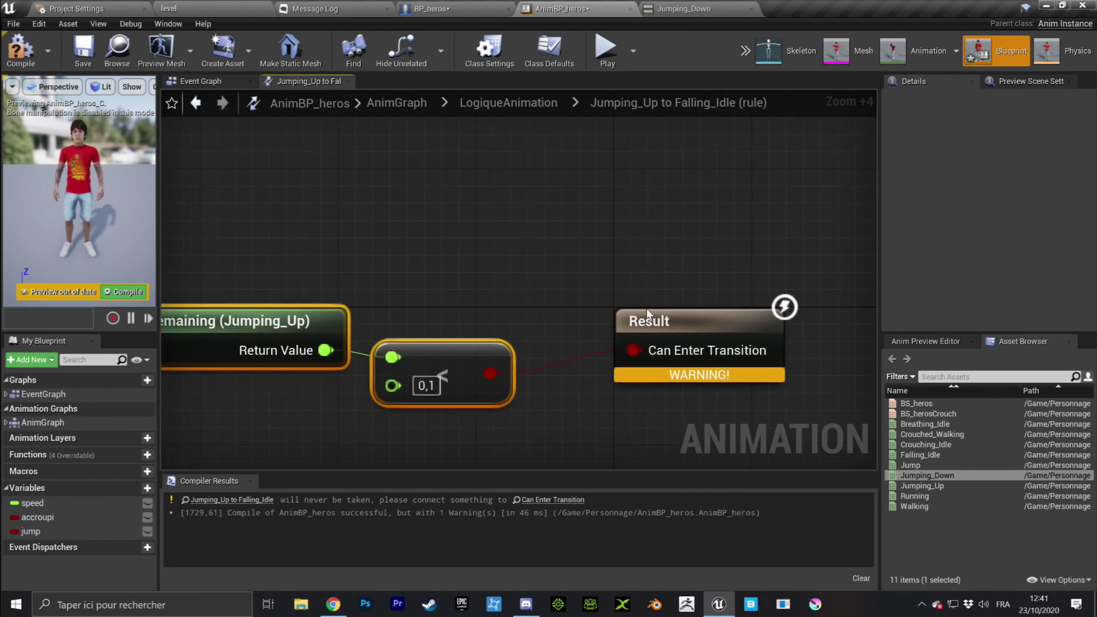
{"action": "left_click", "coordinate": [20, 51]}
{"action": "left_click", "coordinate": [83, 50]}
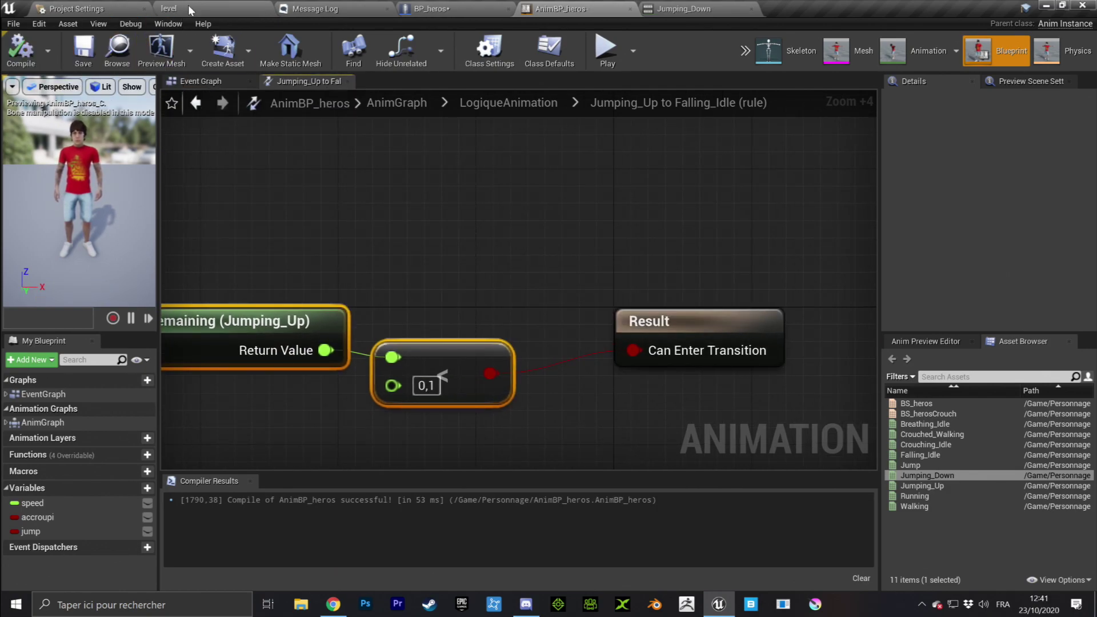
- Play the level, make the character jump several times to test the Jumping_Up to Falling_Idle transition, and stop the session
{"action": "left_click", "coordinate": [187, 9]}
{"action": "left_click", "coordinate": [761, 59]}
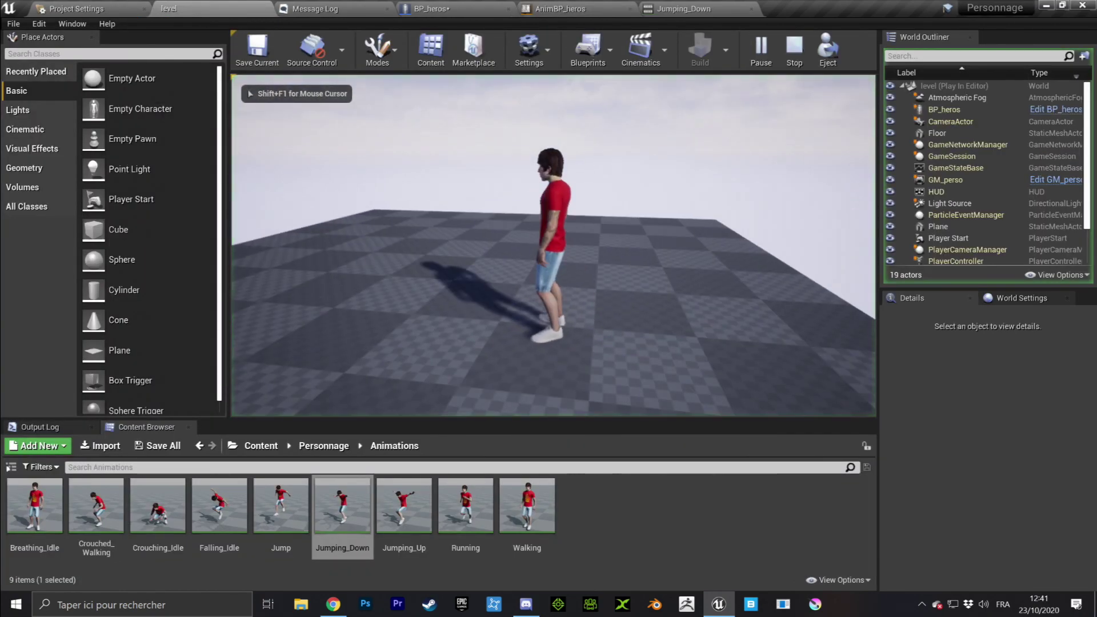
{"action": "key", "text": "space"}
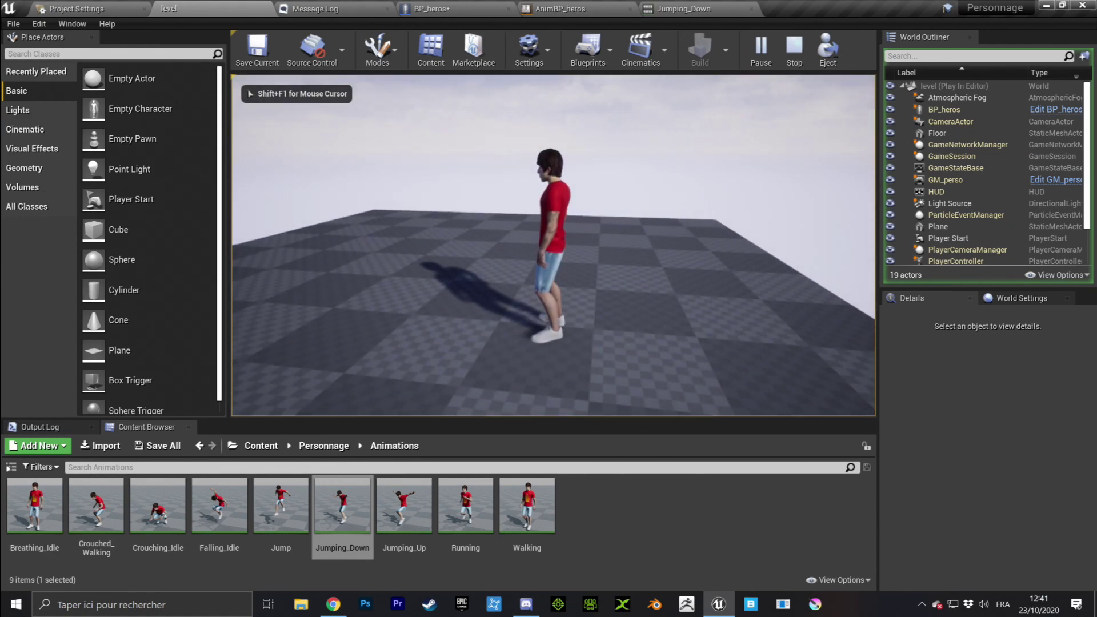
{"action": "key", "text": "space"}
{"action": "key", "text": "space"}
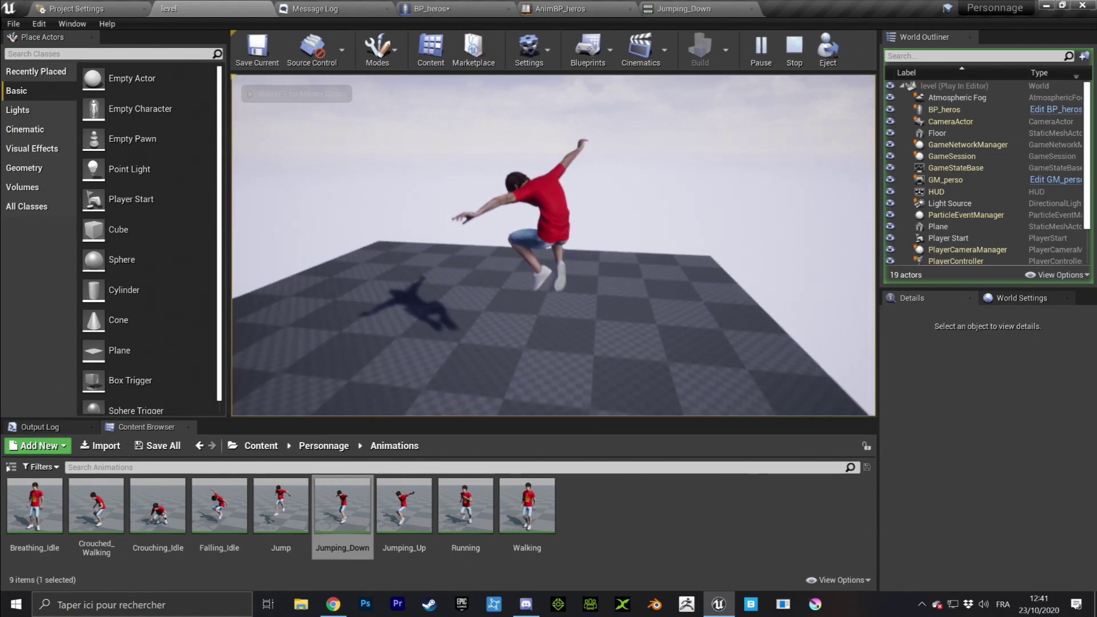
{"action": "key", "text": "shift+F1"}
{"action": "key", "text": "Escape"}
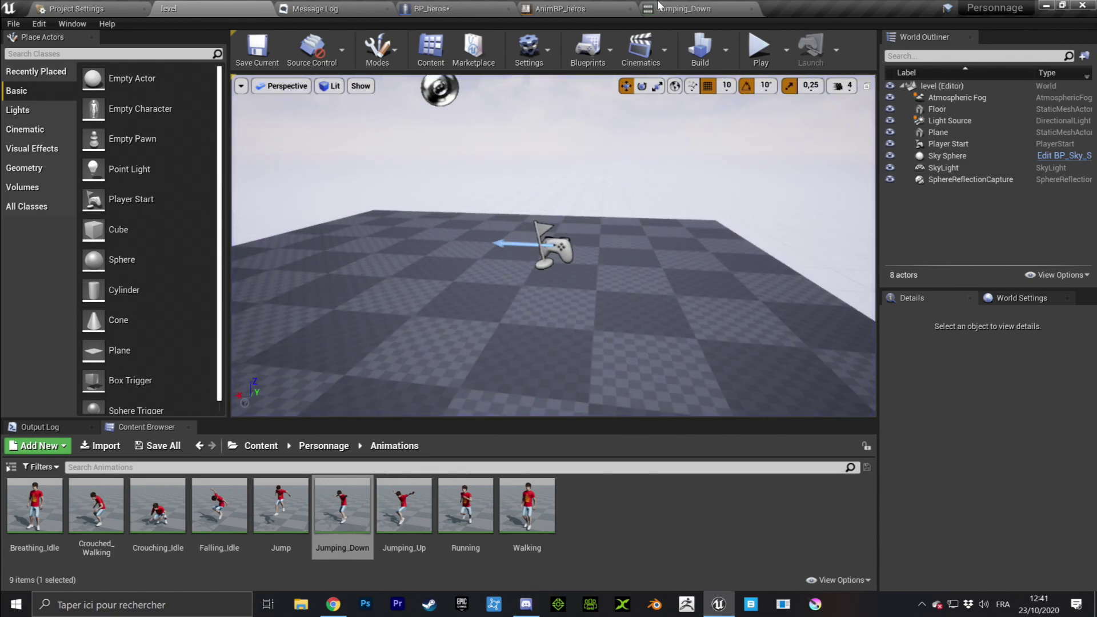
- Return to the LogiqueAnimation state machine and disable Automatic Rule Based on Sequence Player in State for the Jumping_Down to BS_heros transition
{"action": "left_click", "coordinate": [560, 9]}
{"action": "left_click", "coordinate": [544, 100]}
{"action": "scroll", "coordinate": [700, 336], "scroll_direction": "up", "scroll_amount": 6}
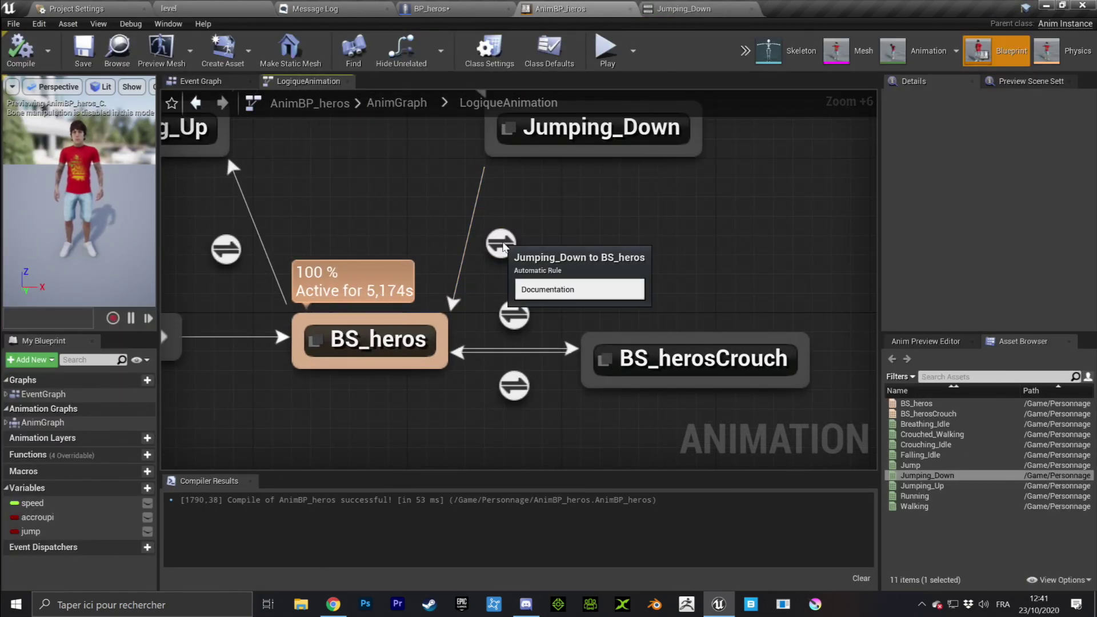
{"action": "left_click", "coordinate": [502, 244]}
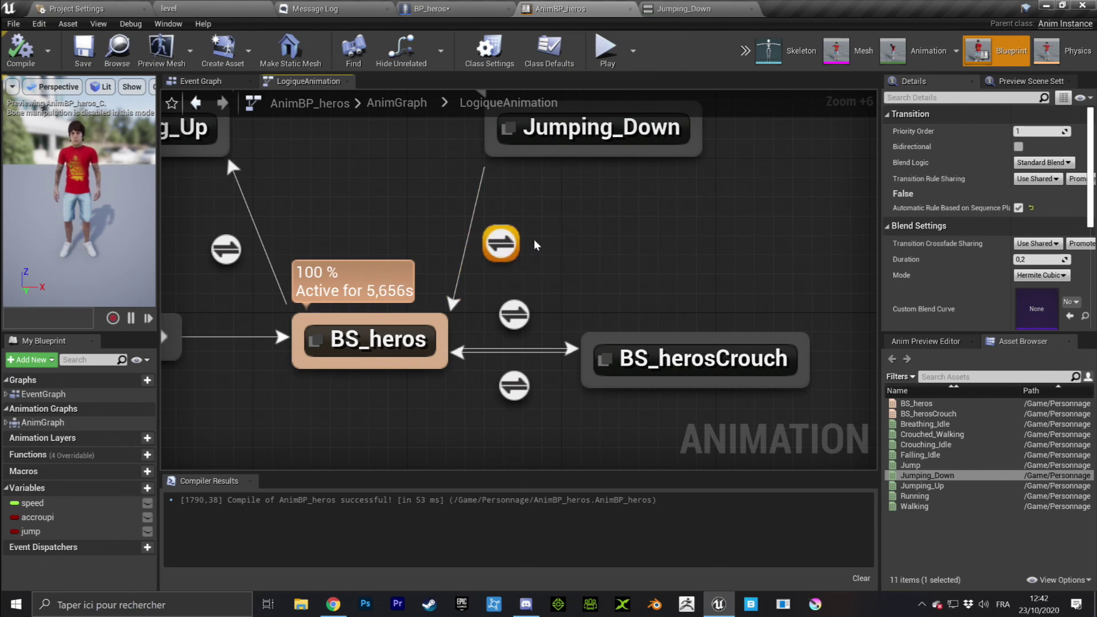
{"action": "left_click", "coordinate": [1018, 208]}
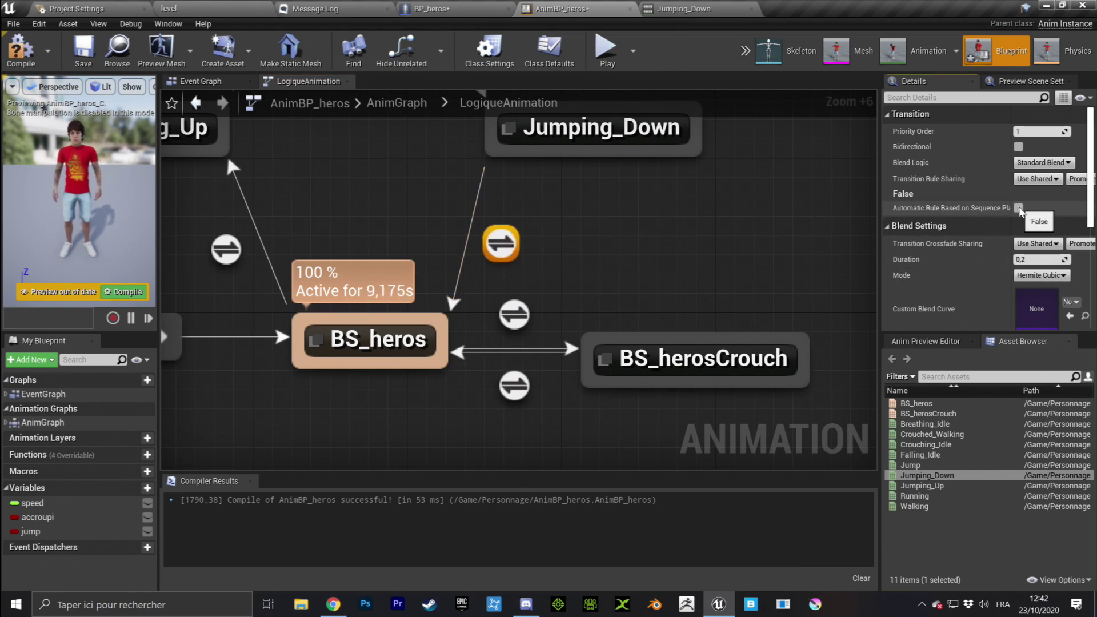
- Open the Jumping_Down to BS_heros transition rule and add a Time Remaining (Jumping_Down) node, leaving space before Result
{"action": "double_click", "coordinate": [501, 244]}
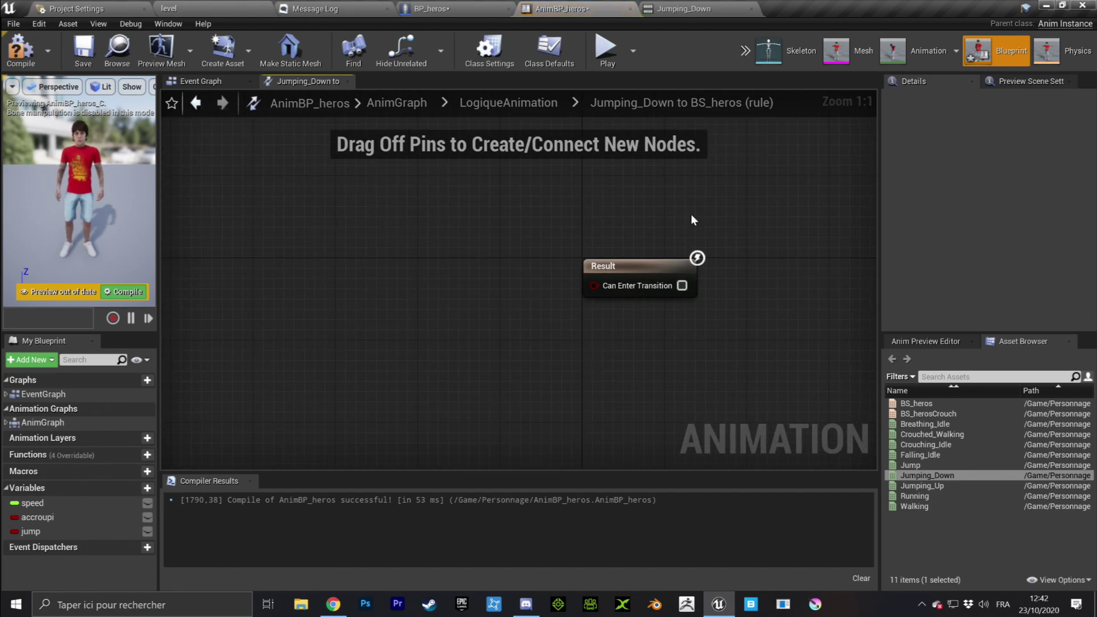
{"action": "scroll", "coordinate": [570, 254], "scroll_direction": "up", "scroll_amount": 5}
{"action": "right_click", "coordinate": [330, 248]}
{"action": "type", "text": "remain"}
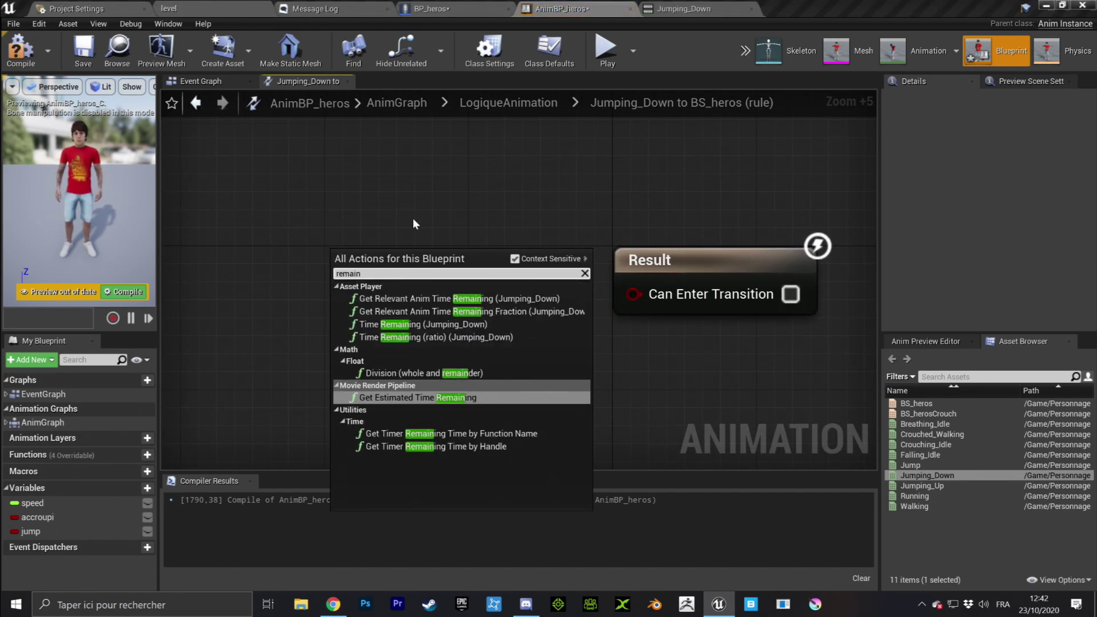
{"action": "left_click", "coordinate": [438, 326]}
{"action": "left_click_drag", "start_coordinate": [486, 305], "coordinate": [281, 286]}
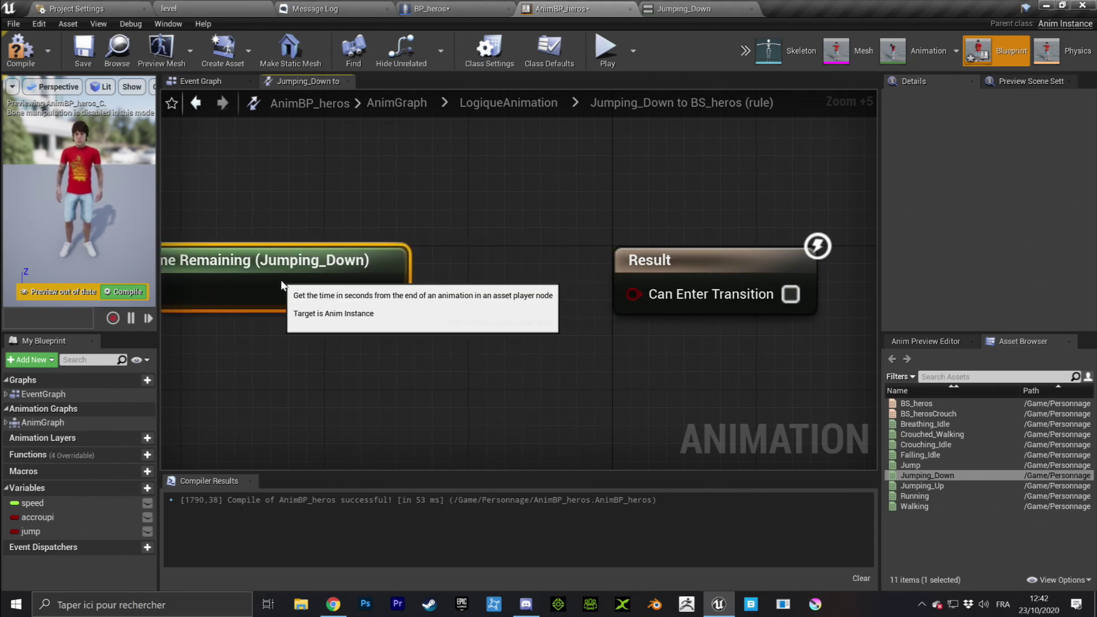
- Drive Can Enter Transition with a float < float check of the Jumping_Down remaining time against 0,1, and compile and save the blueprint
{"action": "left_click_drag", "start_coordinate": [403, 290], "coordinate": [451, 312]}
{"action": "type", "text": "<"}
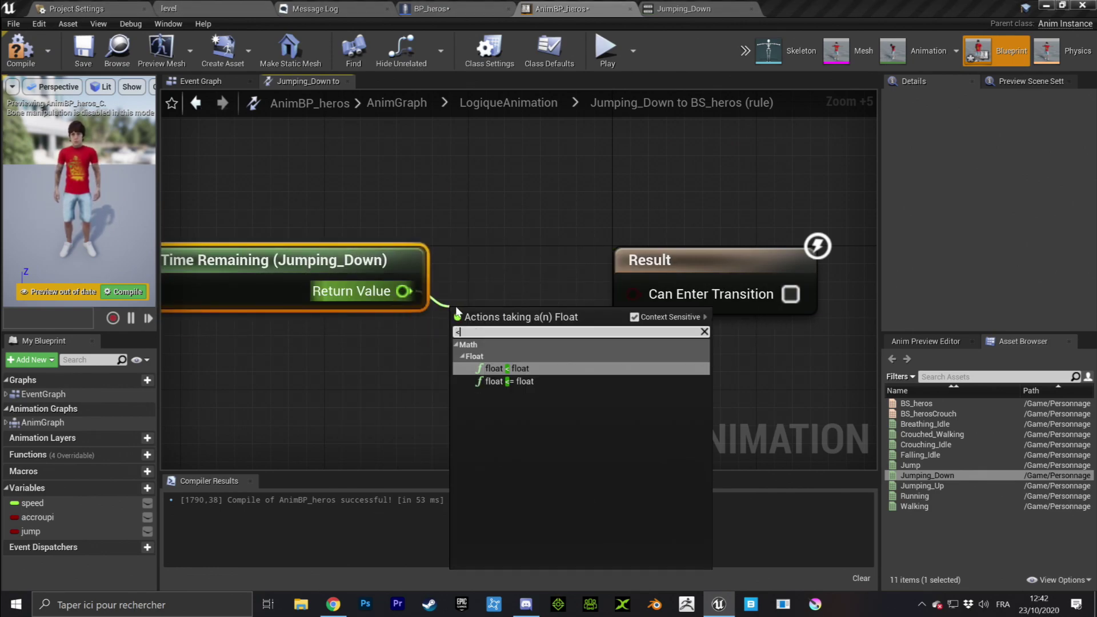
{"action": "left_click", "coordinate": [514, 368]}
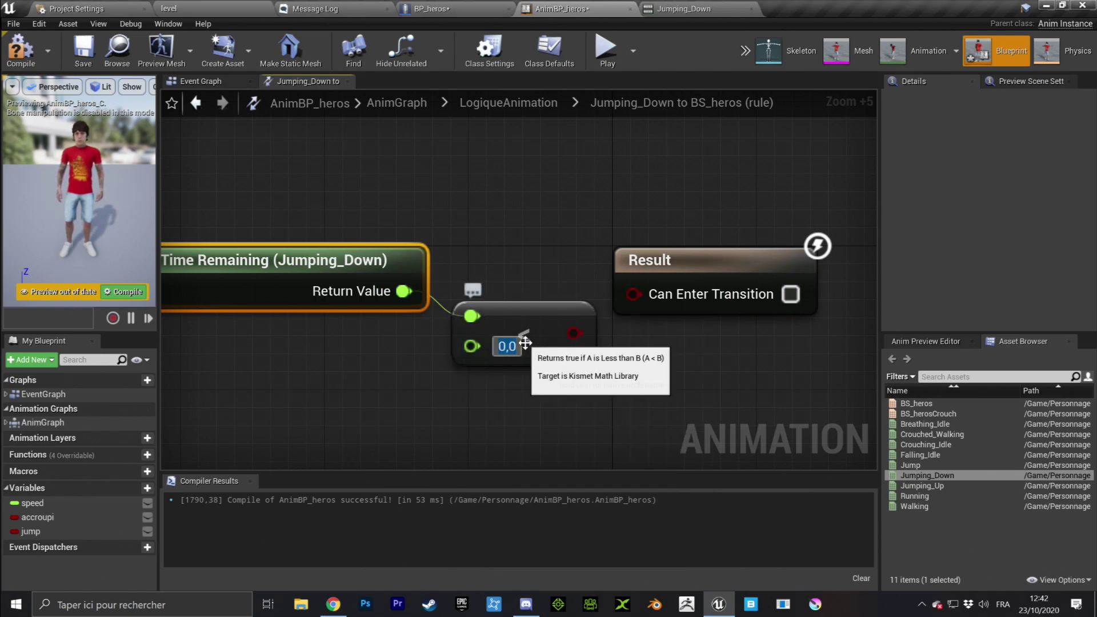
{"action": "left_click_drag", "start_coordinate": [573, 333], "coordinate": [634, 294]}
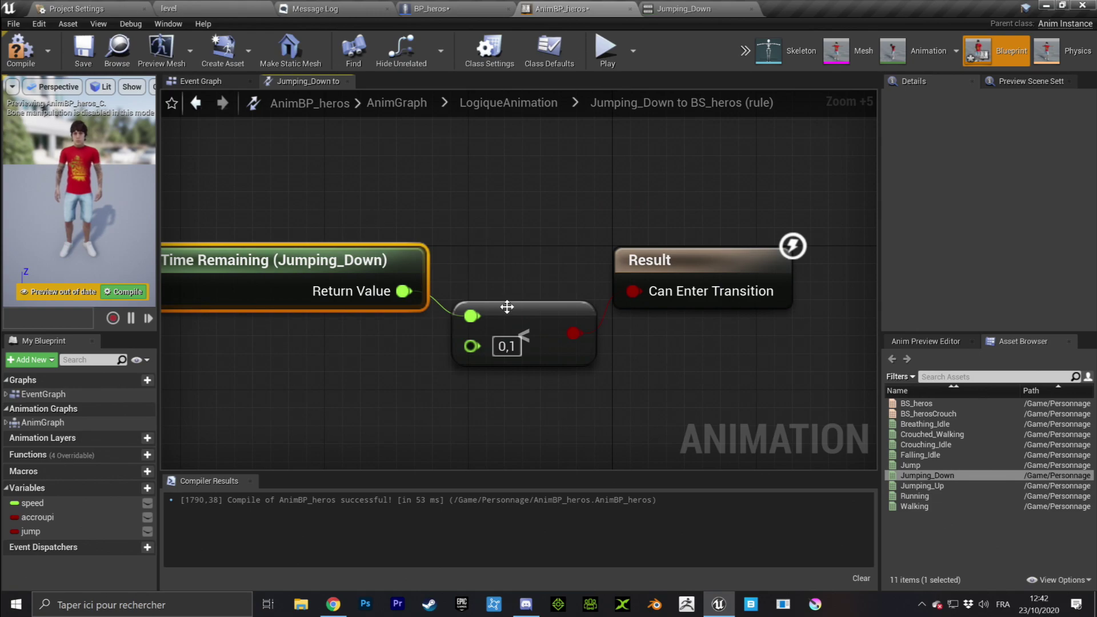
{"action": "left_click_drag", "start_coordinate": [507, 307], "coordinate": [489, 271]}
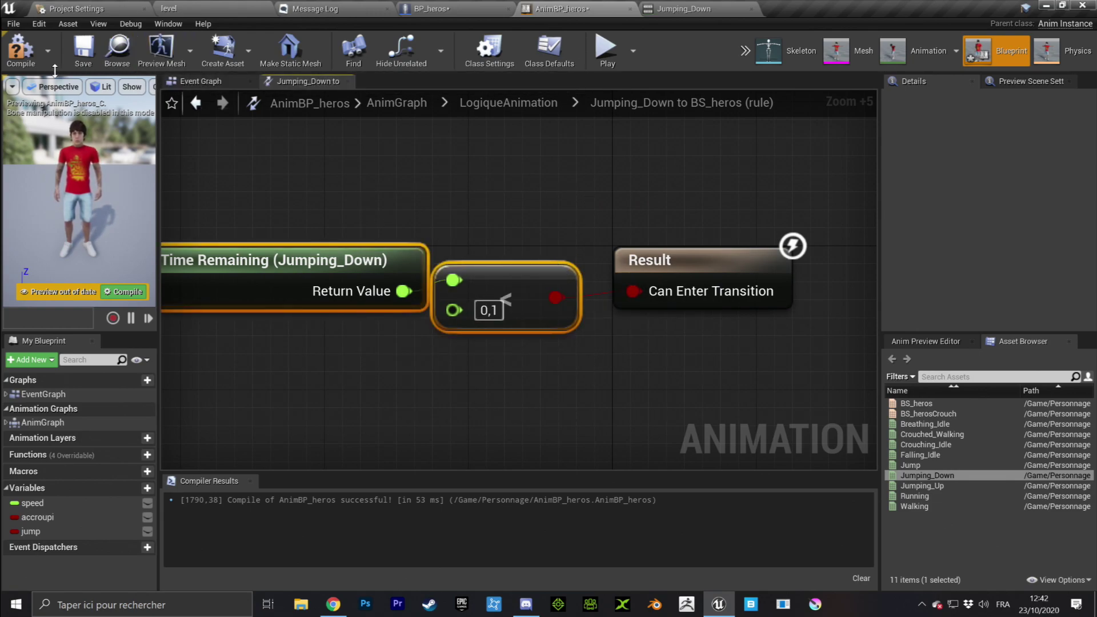
{"action": "left_click", "coordinate": [34, 52]}
- Play the level, move the character around to test the landing transition, and stop the session
{"action": "left_click", "coordinate": [168, 8]}
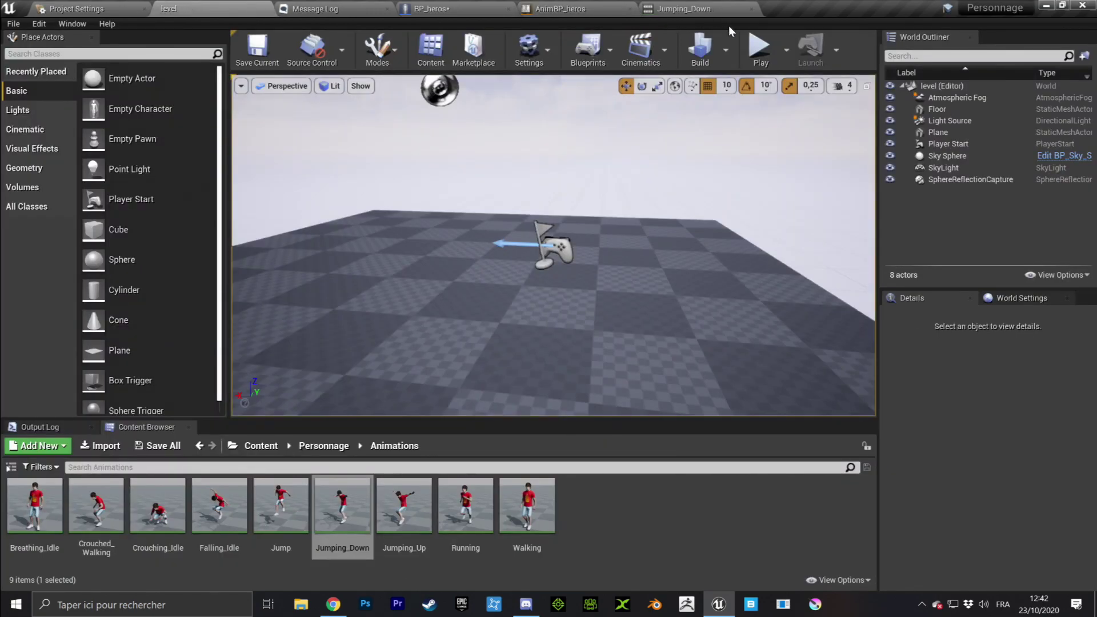
{"action": "left_click", "coordinate": [758, 51]}
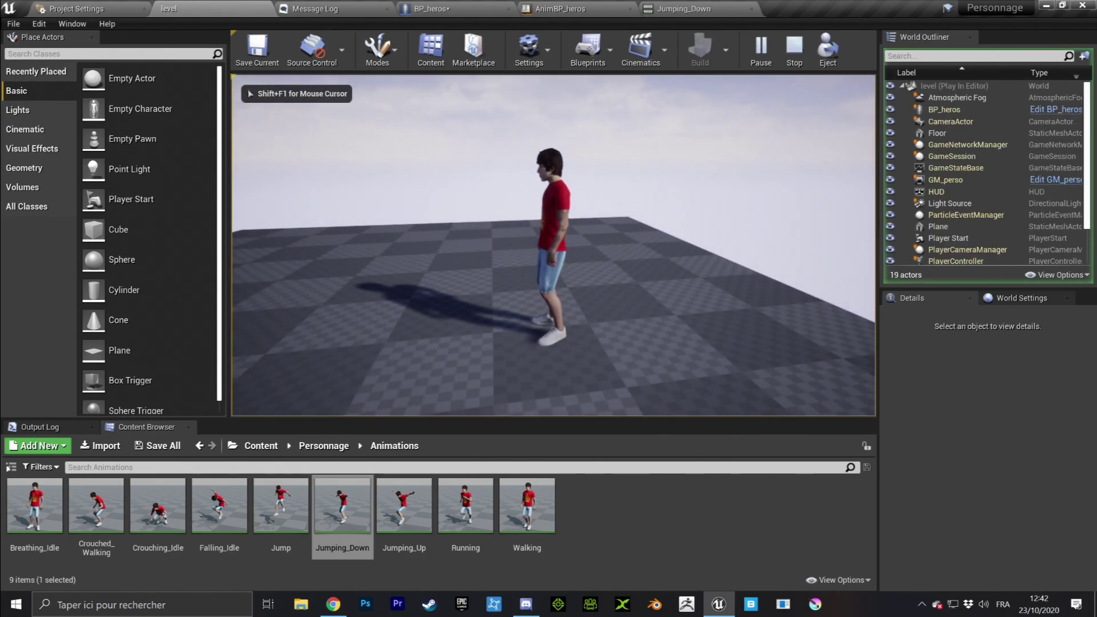
{"action": "key", "text": "w"}
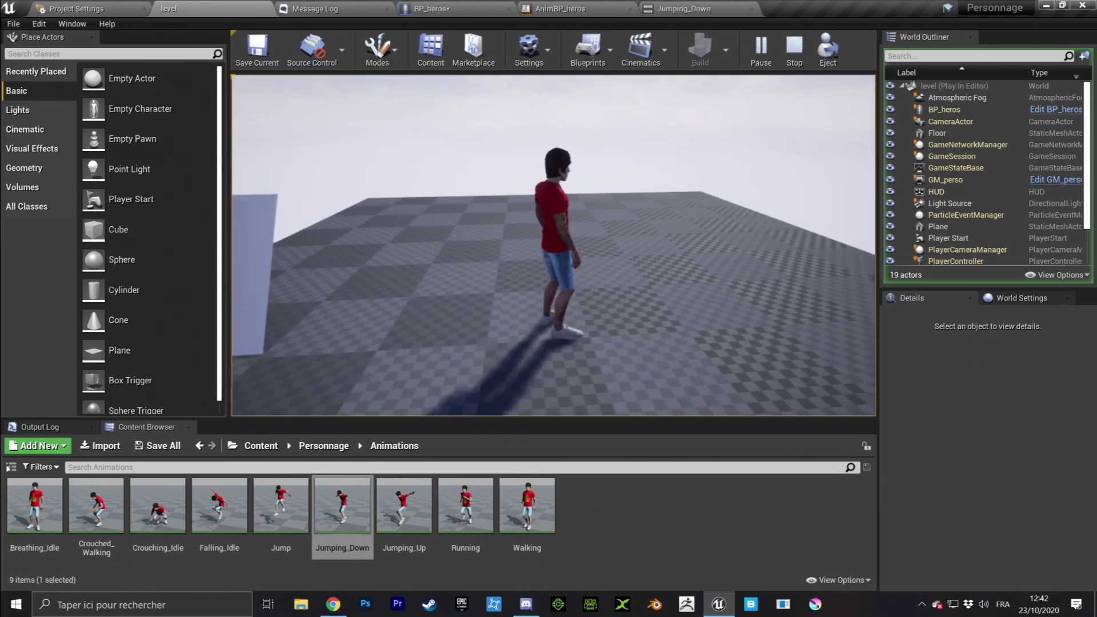
{"action": "key", "text": "Escape"}
- Return to LogiqueAnimation, check the Jumping_Down to BS_heros transition settings and review the Jumping_Up, Falling_Idle and Jumping_Down state loop
{"action": "left_click", "coordinate": [560, 9]}
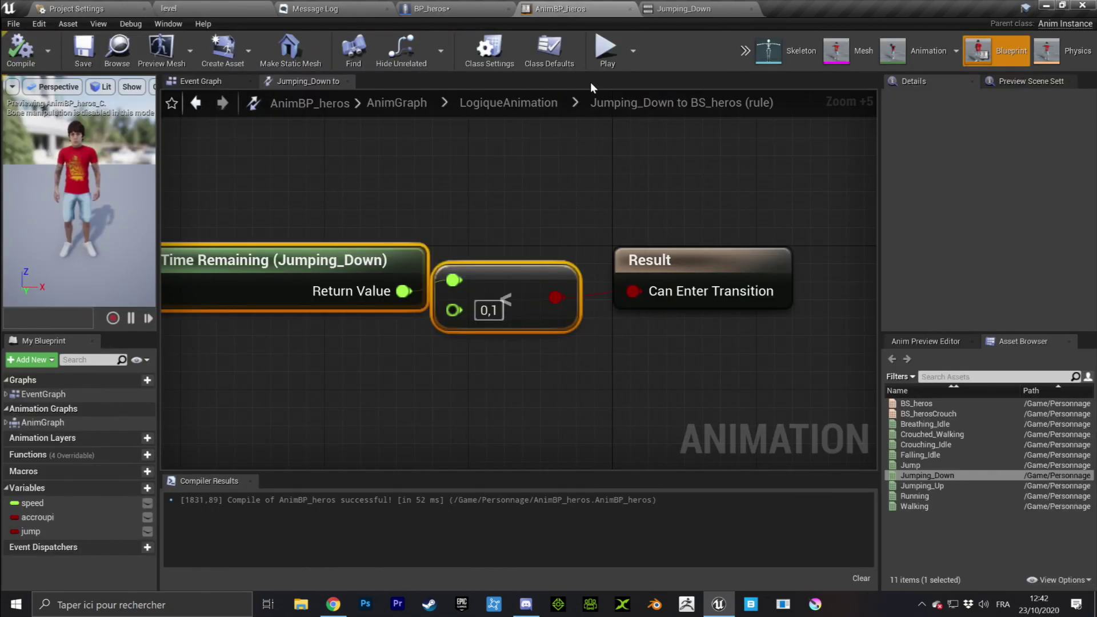
{"action": "left_click", "coordinate": [489, 103]}
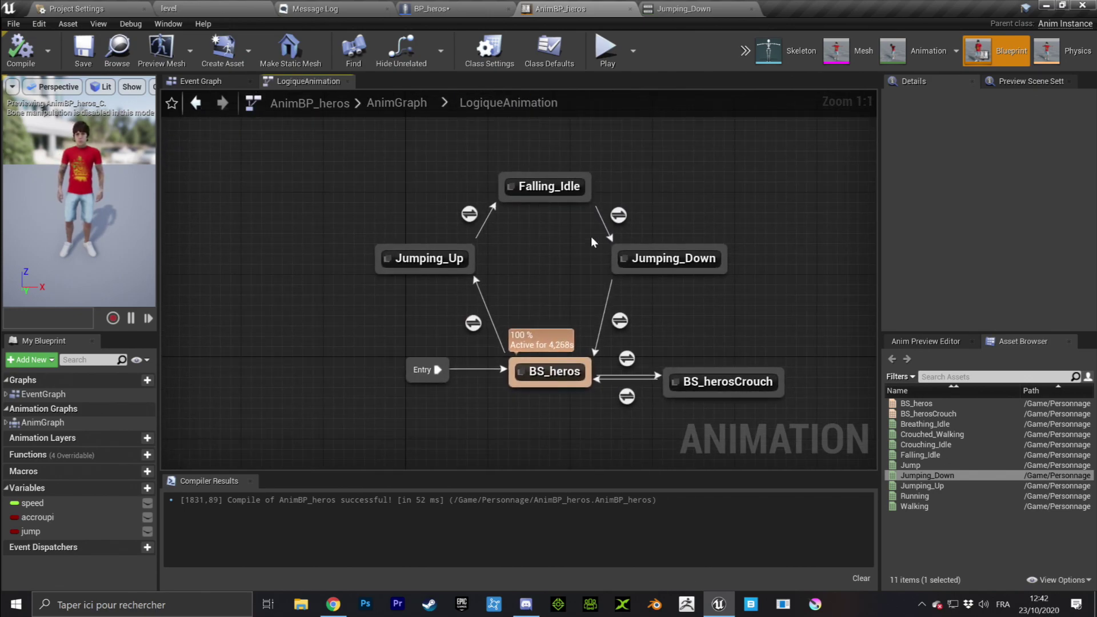
{"action": "left_click", "coordinate": [615, 321]}
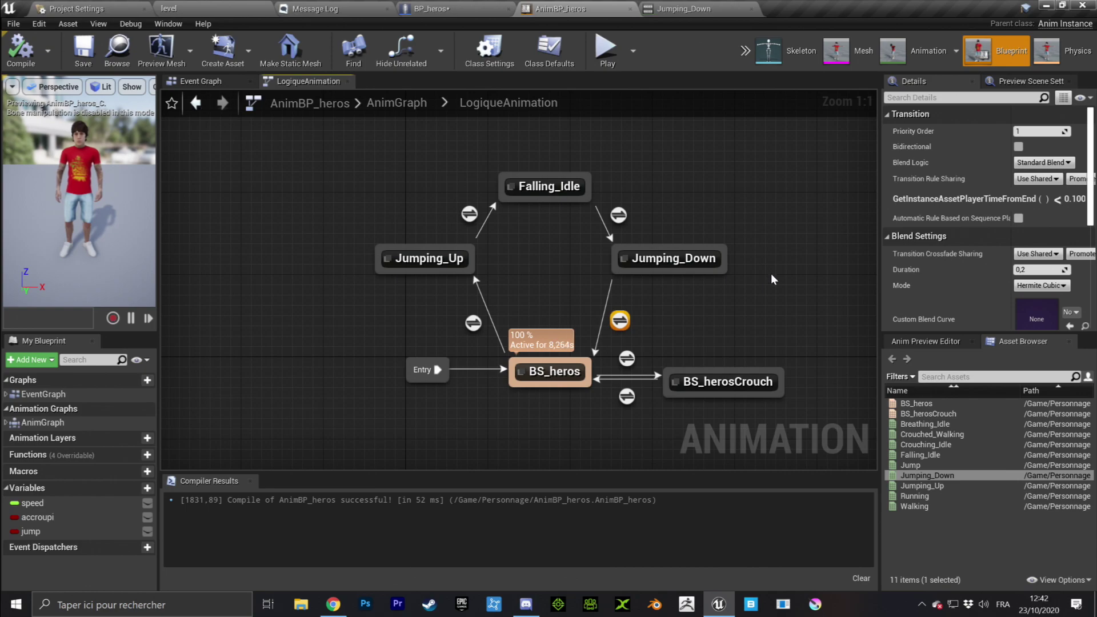
{"action": "left_click_drag", "start_coordinate": [291, 159], "coordinate": [757, 321]}
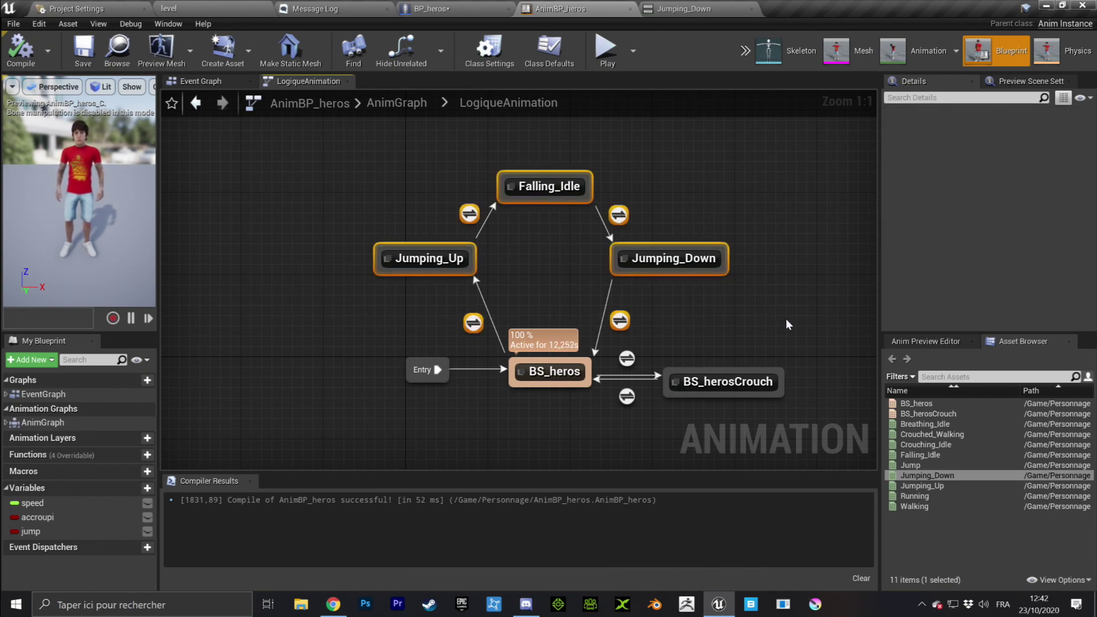
{"action": "right_click_drag", "start_coordinate": [367, 187], "coordinate": [317, 199]}
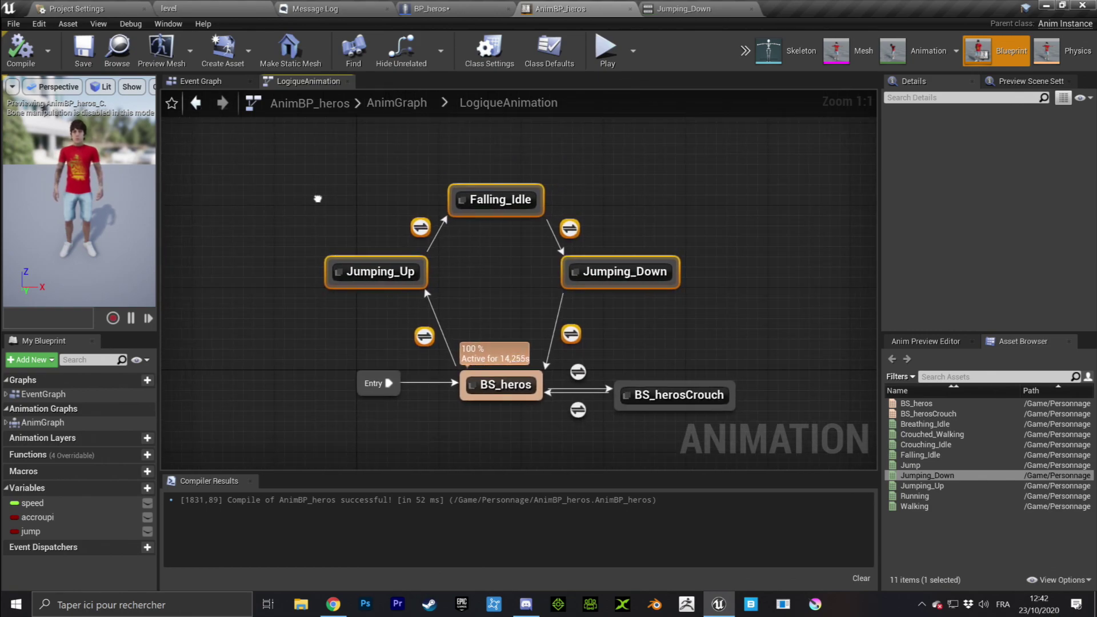
{"action": "left_click", "coordinate": [394, 274]}
{"action": "right_click", "coordinate": [394, 276]}
{"action": "left_click", "coordinate": [250, 186]}
{"action": "left_click_drag", "start_coordinate": [282, 159], "coordinate": [738, 318]}
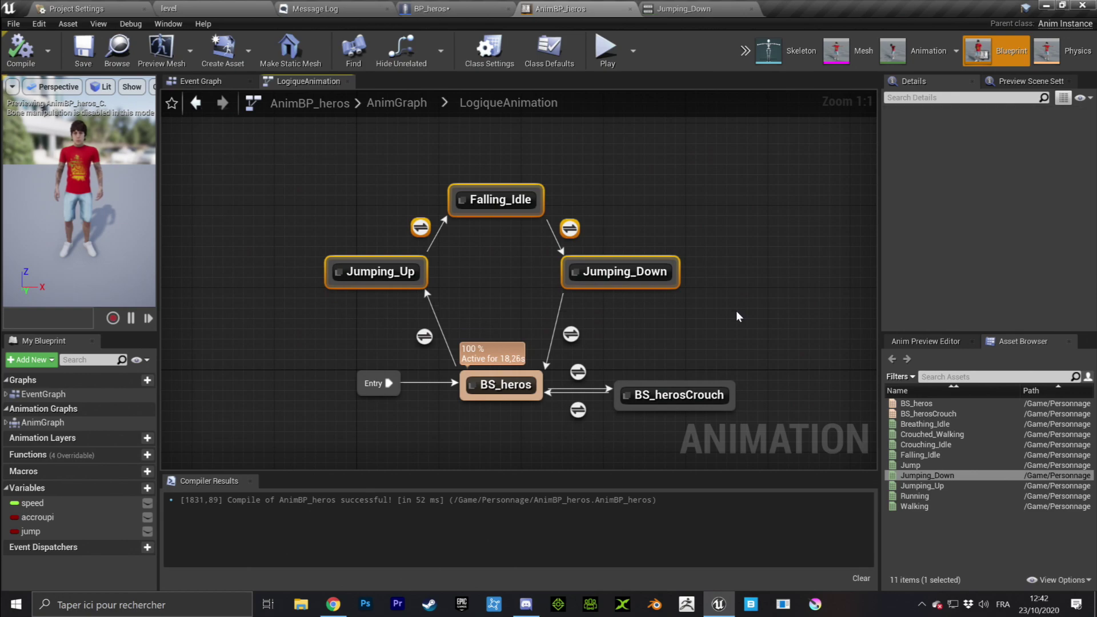
{"action": "scroll", "coordinate": [423, 249], "scroll_direction": "up", "scroll_amount": 4}
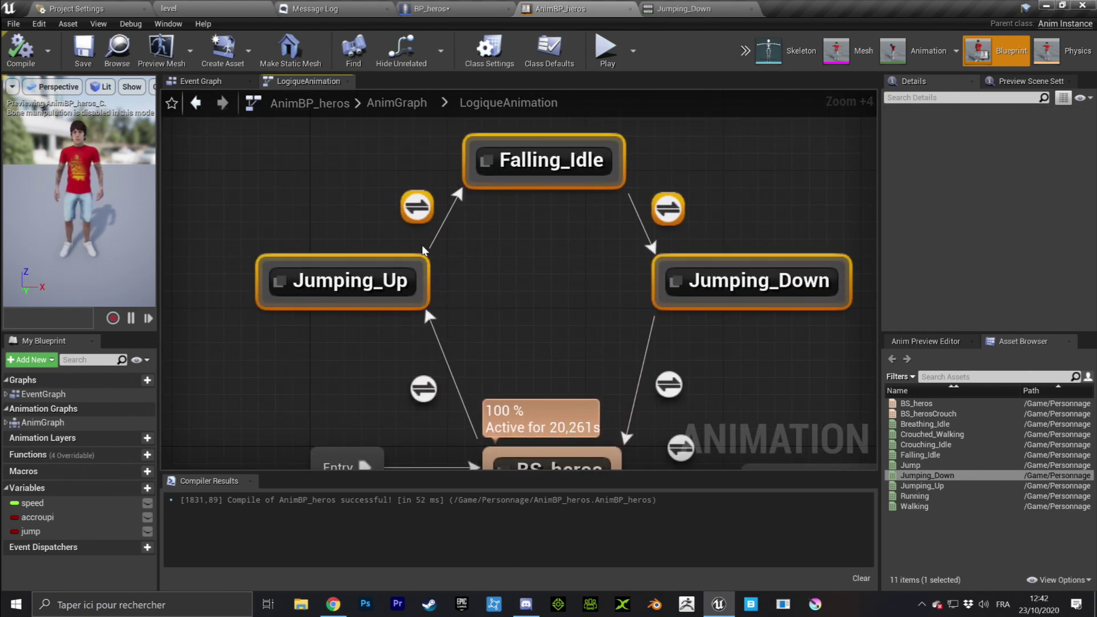
- Play the level again and test the character's jumping together with walking forward and backward
{"action": "left_click", "coordinate": [169, 8]}
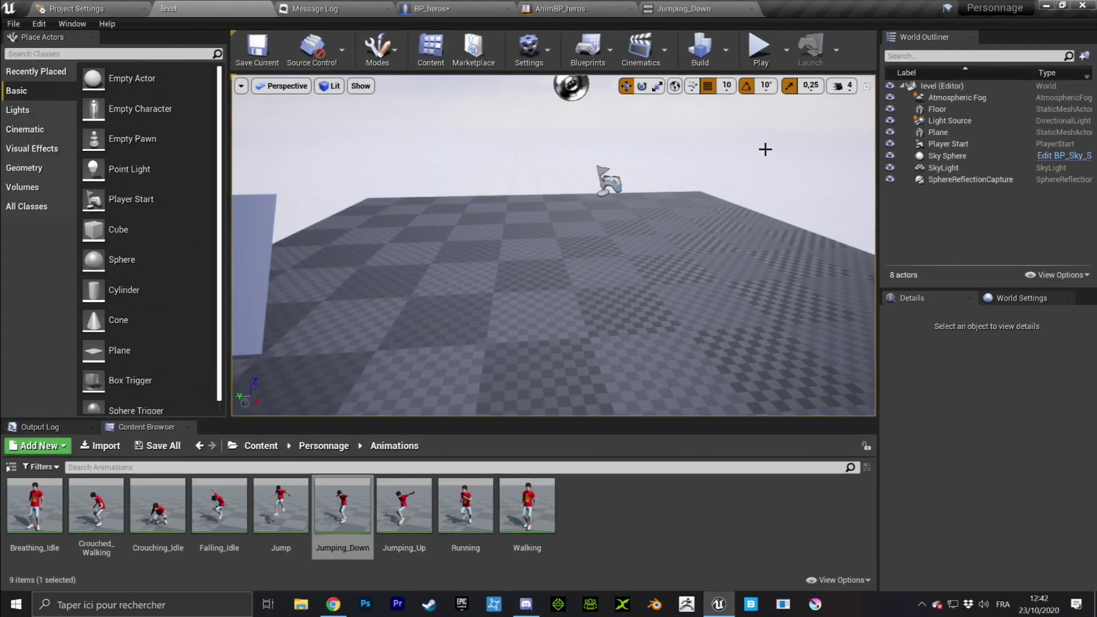
{"action": "left_click", "coordinate": [761, 48]}
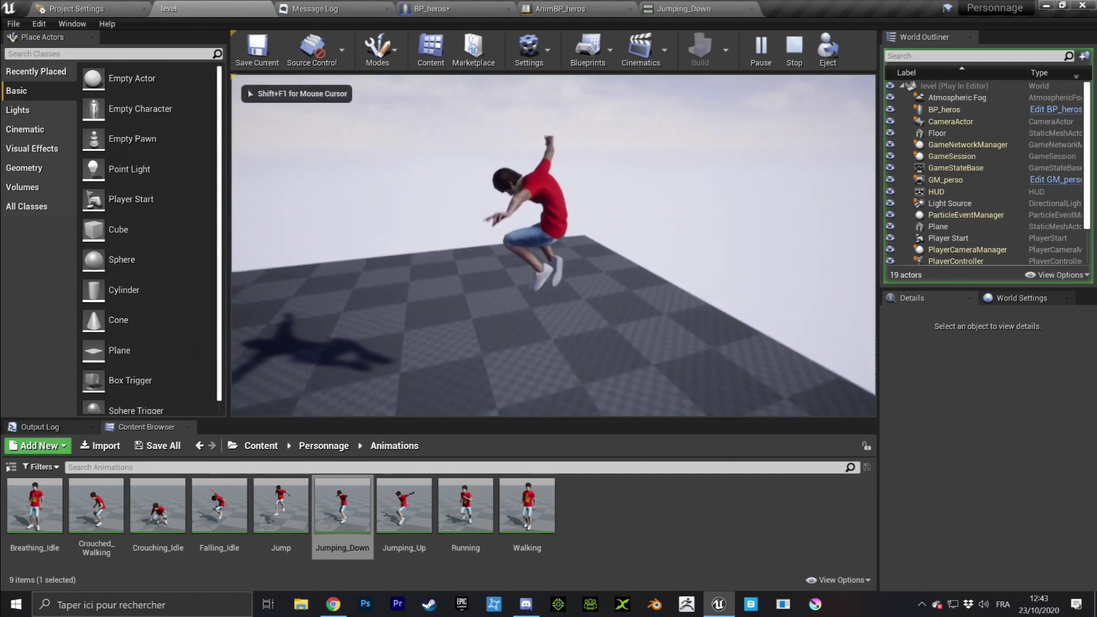
{"action": "key", "text": "w"}
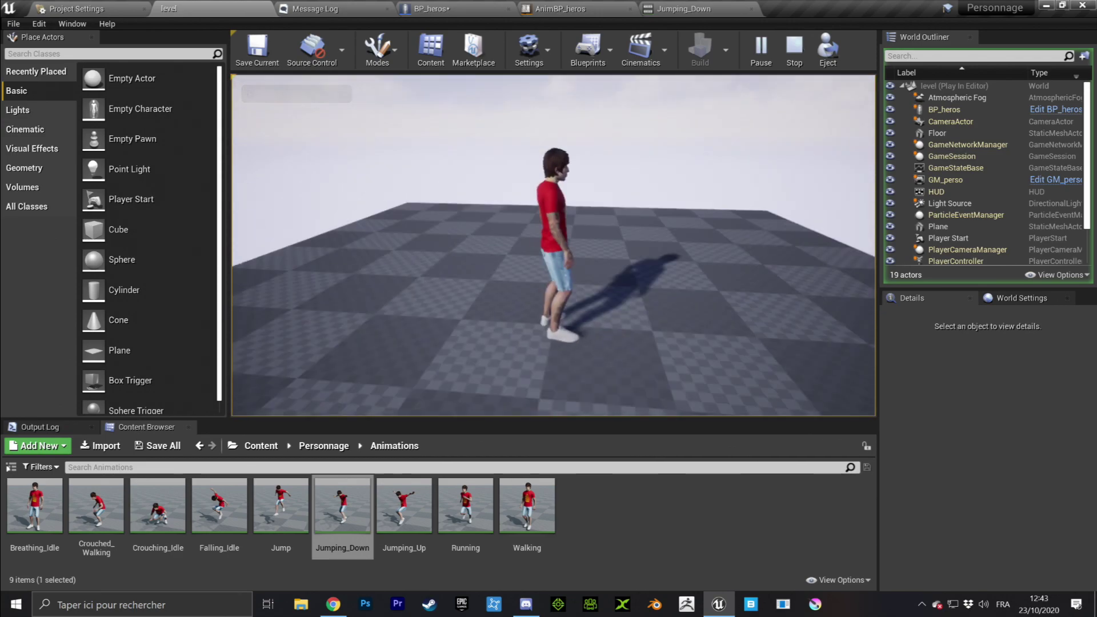
{"action": "key", "text": "space"}
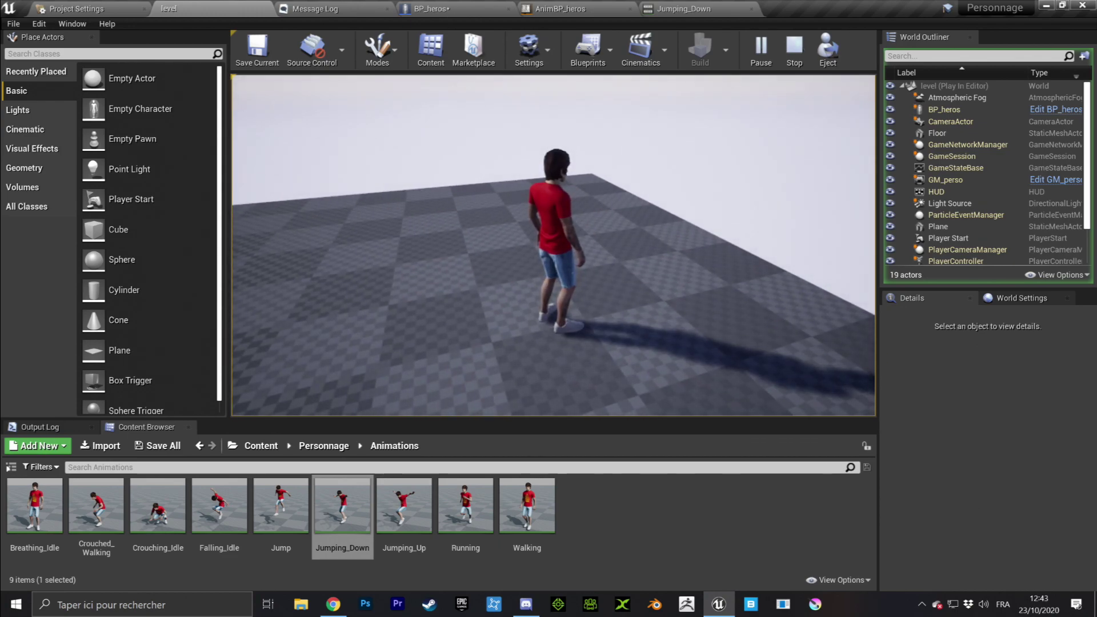
{"action": "key", "text": "w"}
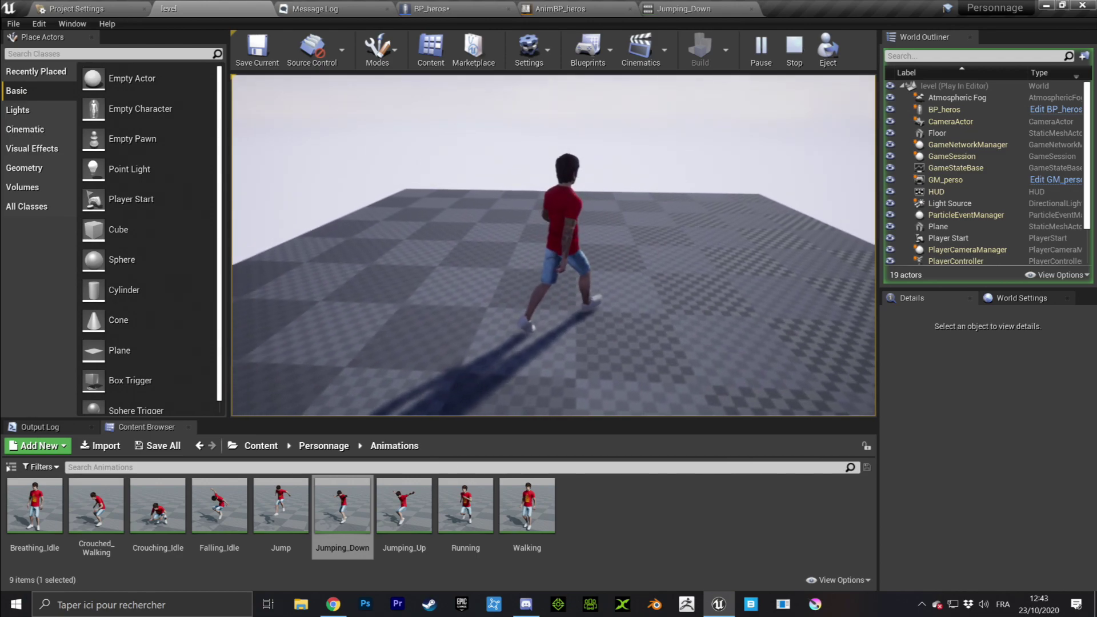
{"action": "key", "text": "s"}
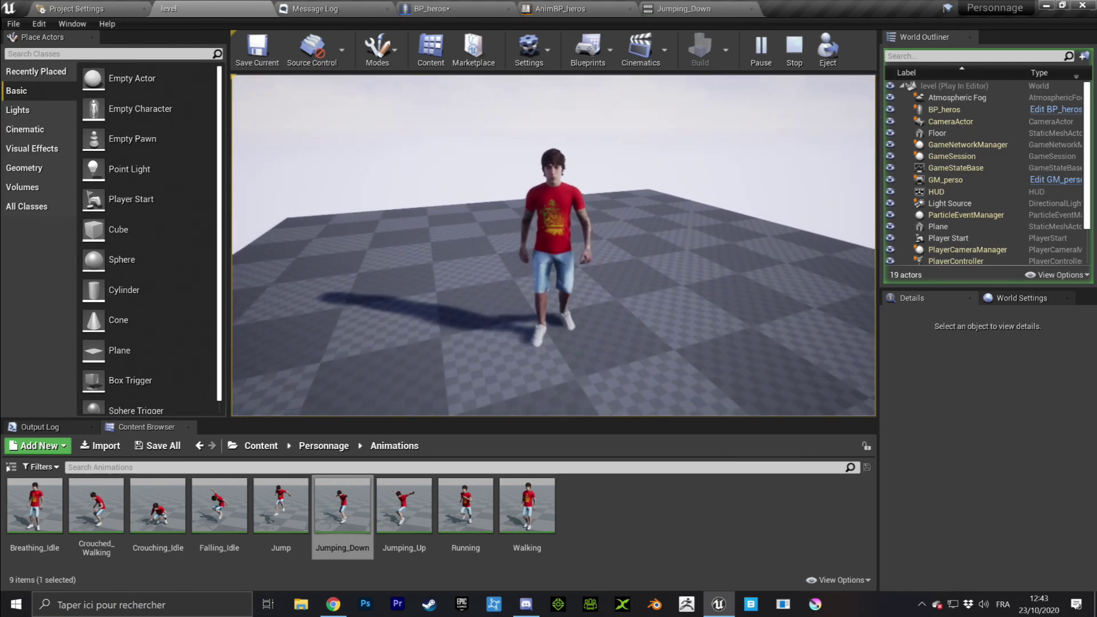